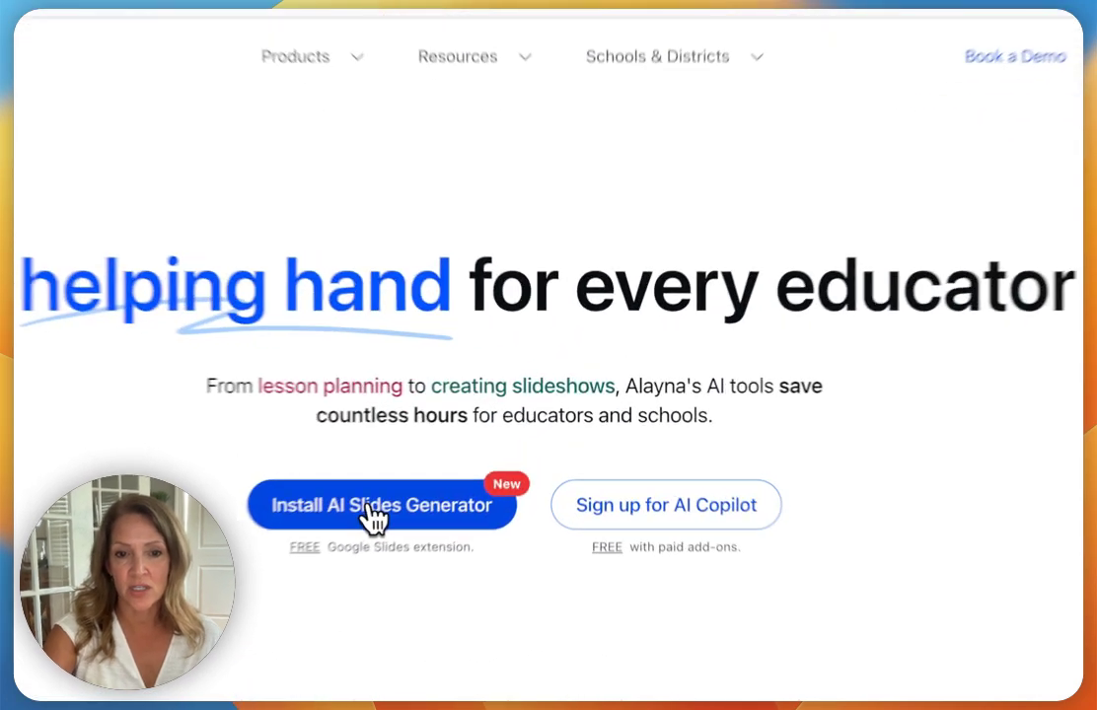
Step: View the Google Workspace Marketplace listing of Alayna AI for Google Slides, and close it again
{"action": "left_click", "coordinate": [463, 460]}
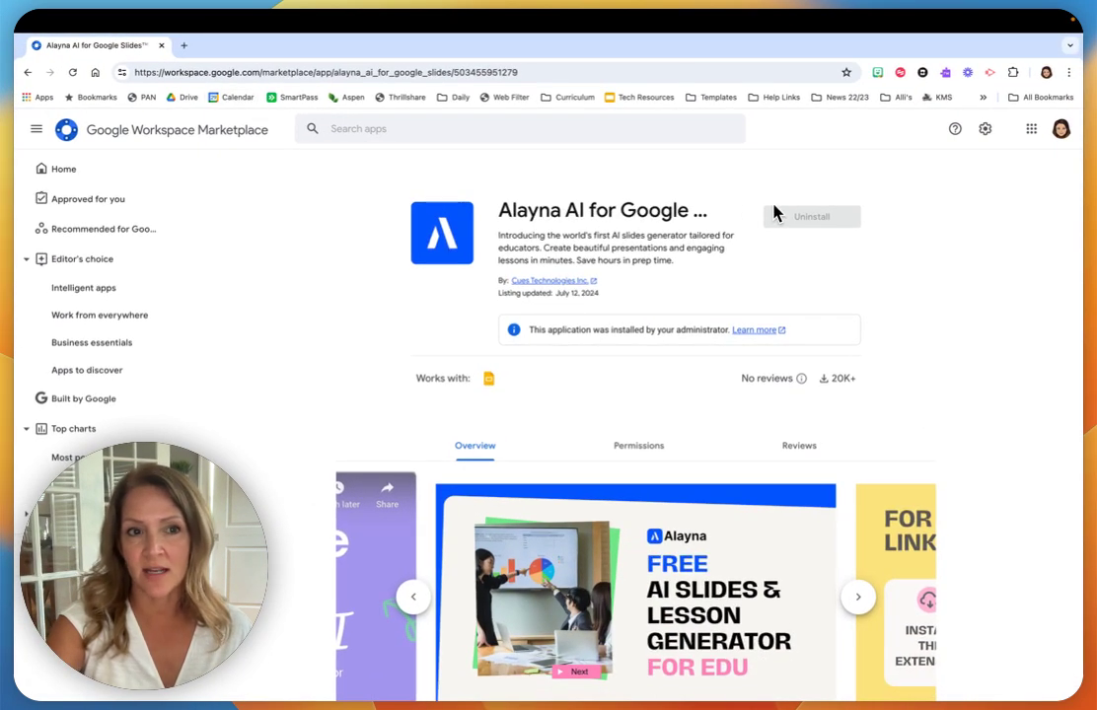
{"action": "left_click", "coordinate": [162, 47]}
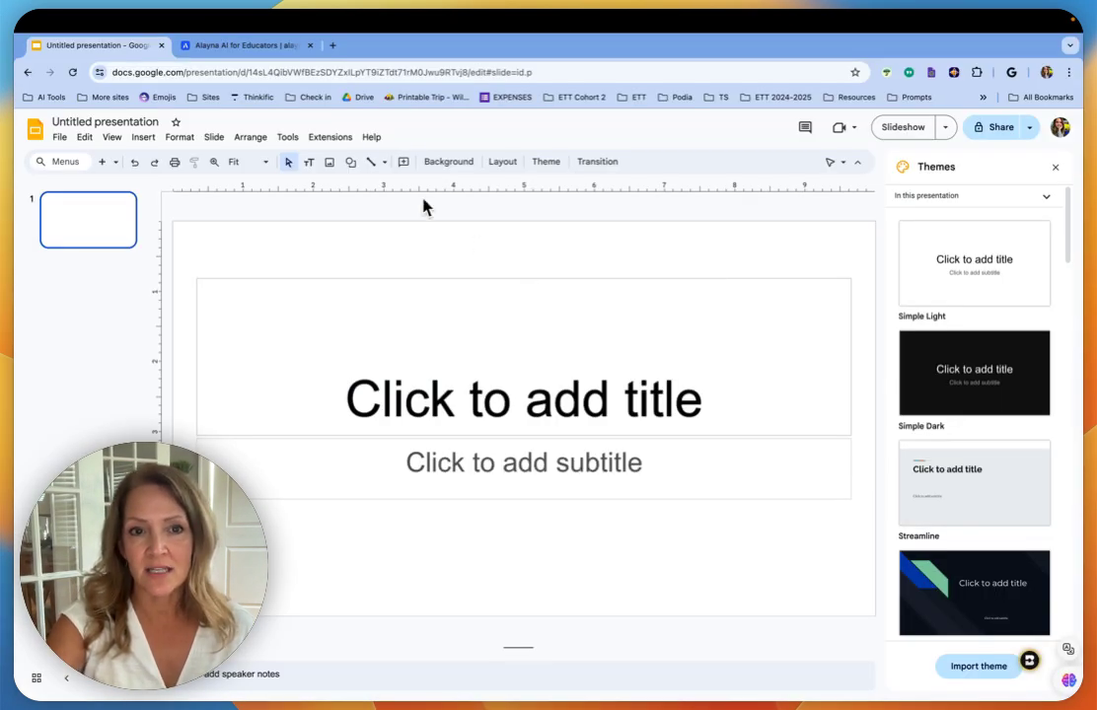
Step: Start creating a presentation with the Alayna AI for Google Slides extension in the untitled presentation
{"action": "left_click", "coordinate": [323, 143]}
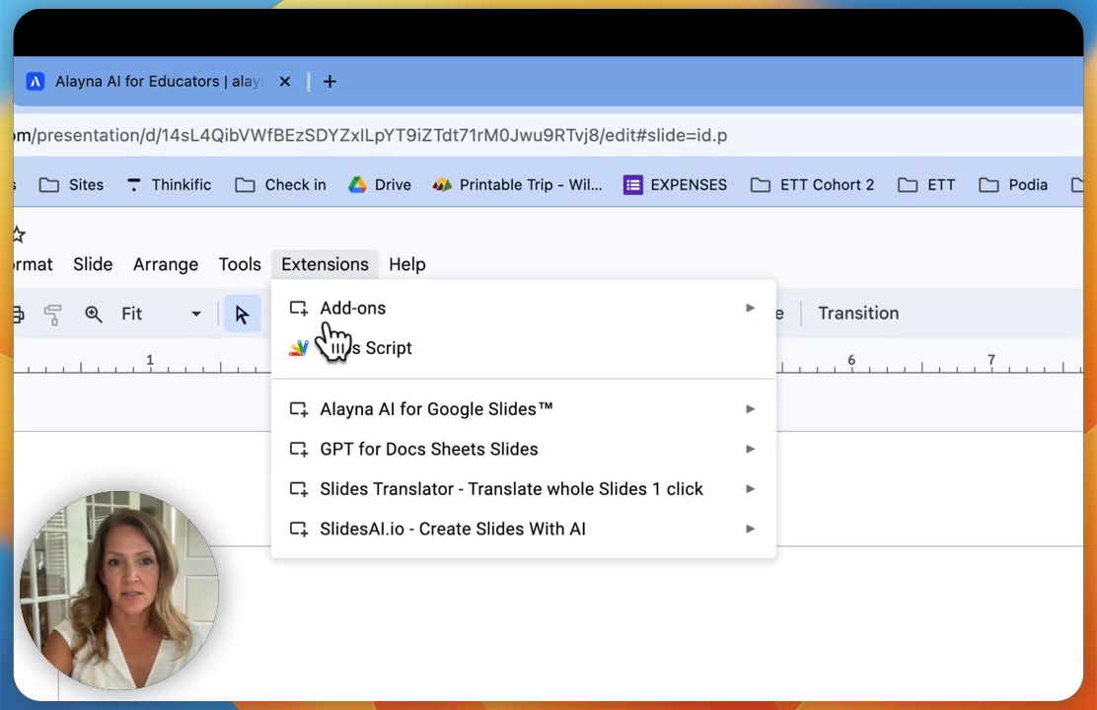
{"action": "mouse_move", "coordinate": [341, 384]}
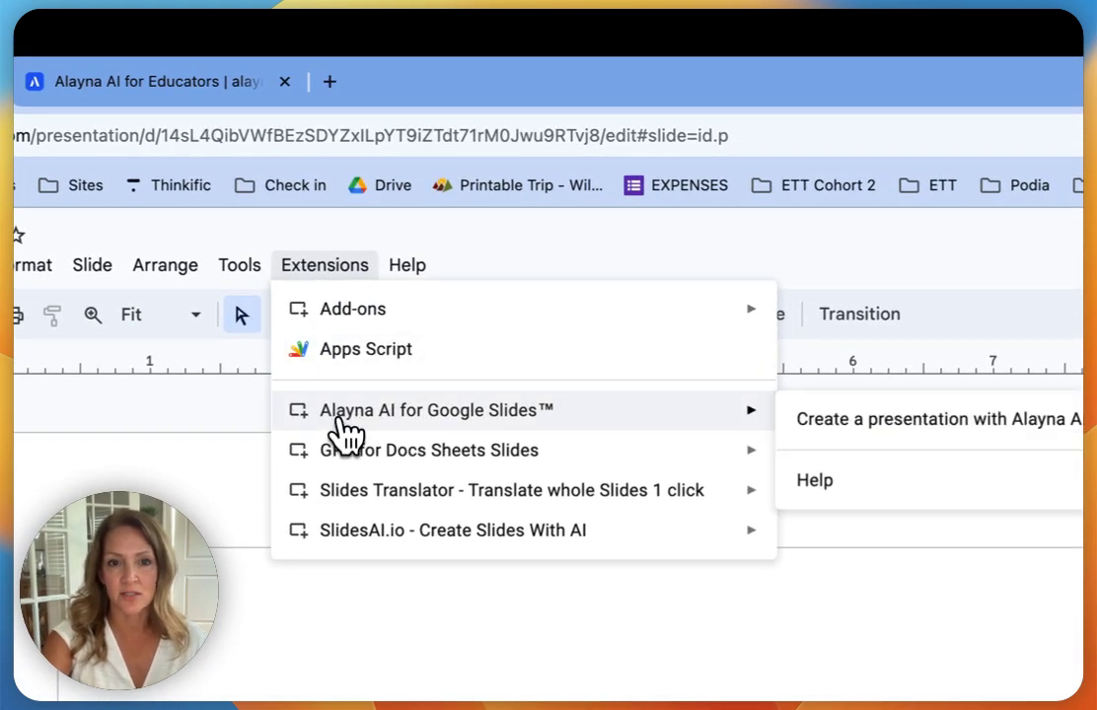
{"action": "left_click", "coordinate": [868, 418]}
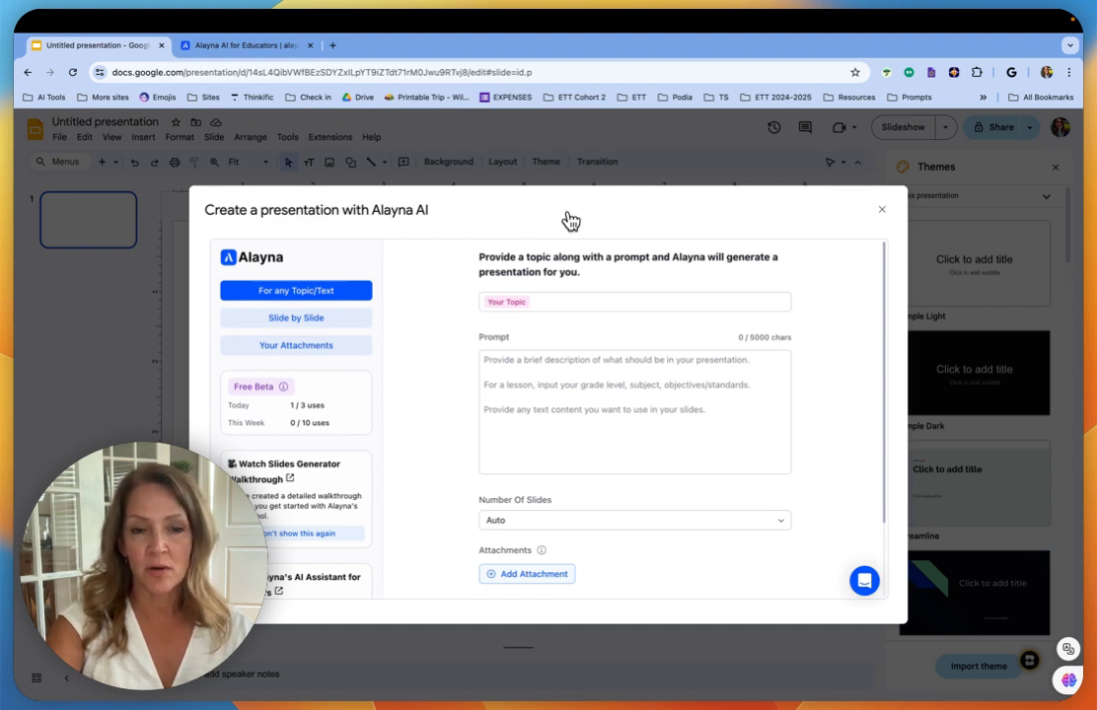
Step: Enter the topic "Social Media Influence" and the prompt "Create a slideshow on the influence of social media on teen mental health."
{"action": "left_click", "coordinate": [574, 305]}
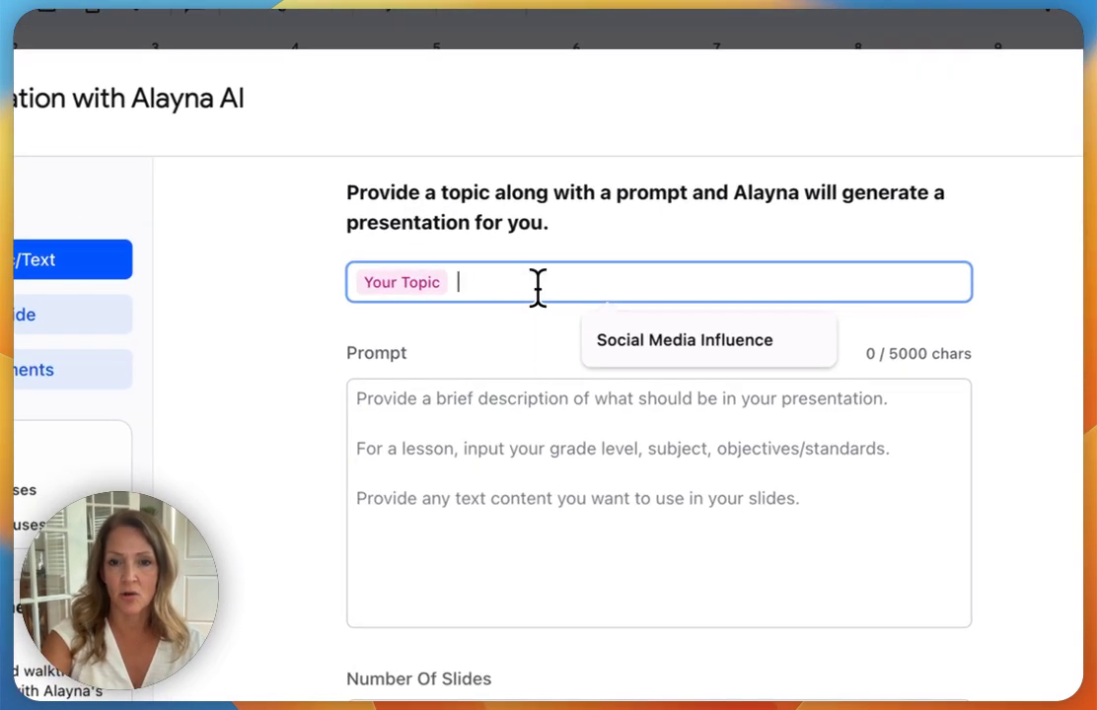
{"action": "left_click", "coordinate": [680, 352]}
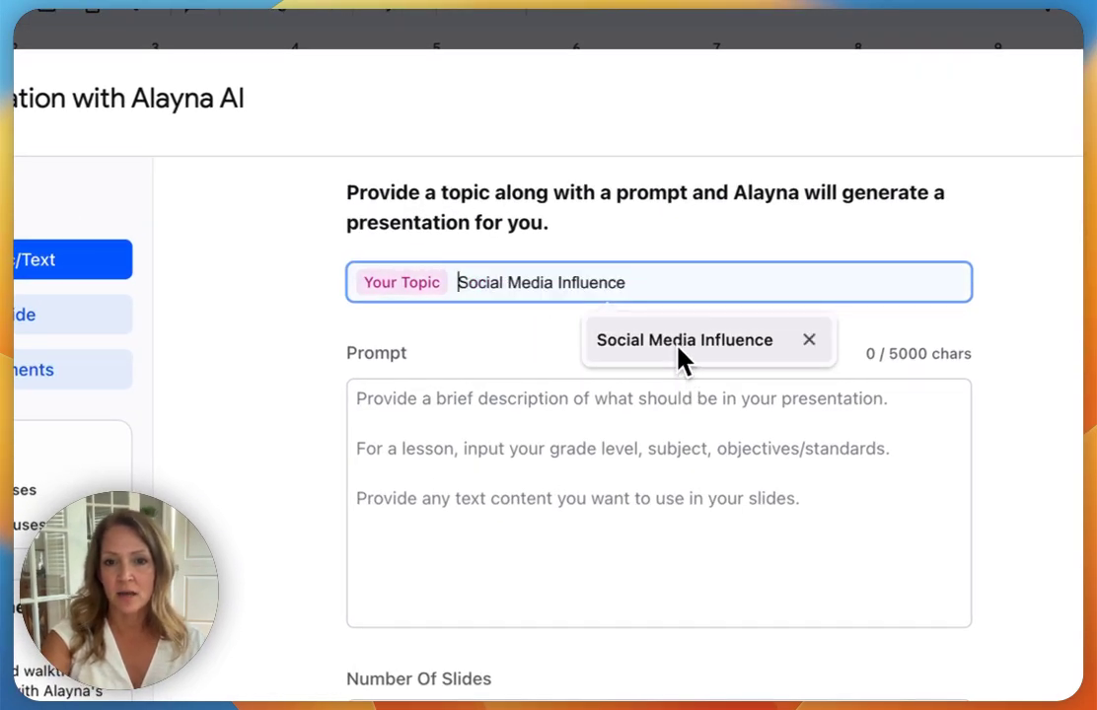
{"action": "left_click", "coordinate": [400, 407]}
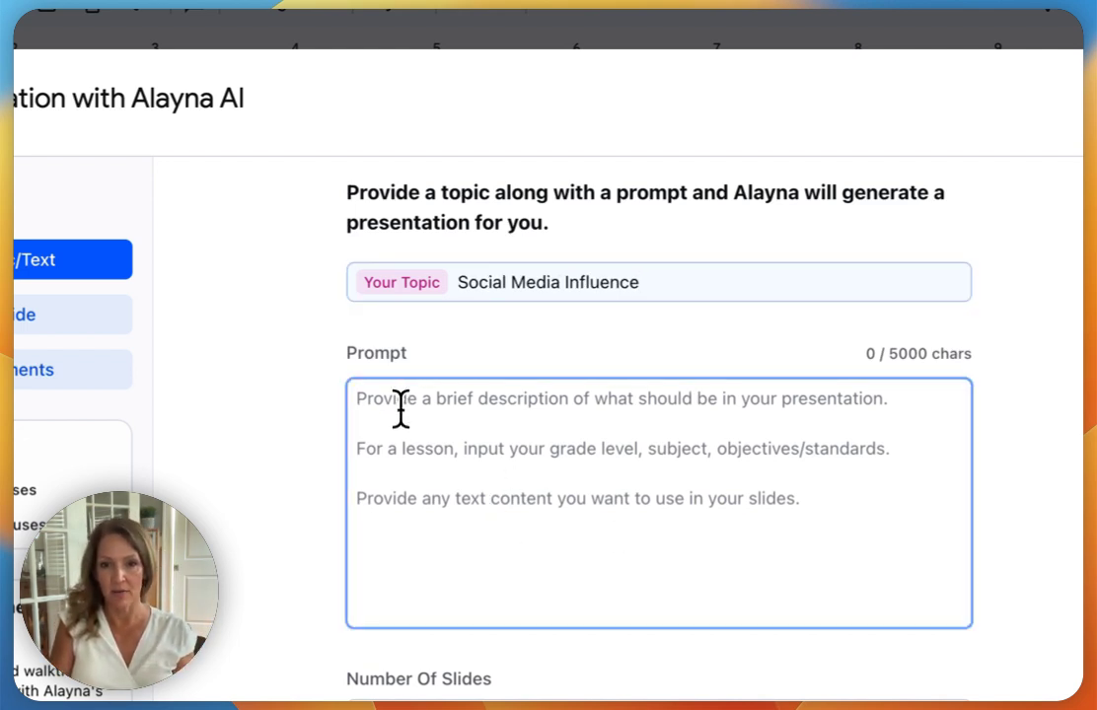
{"action": "type", "text": "Create a slideshow on the influence of social media on teen mental health."}
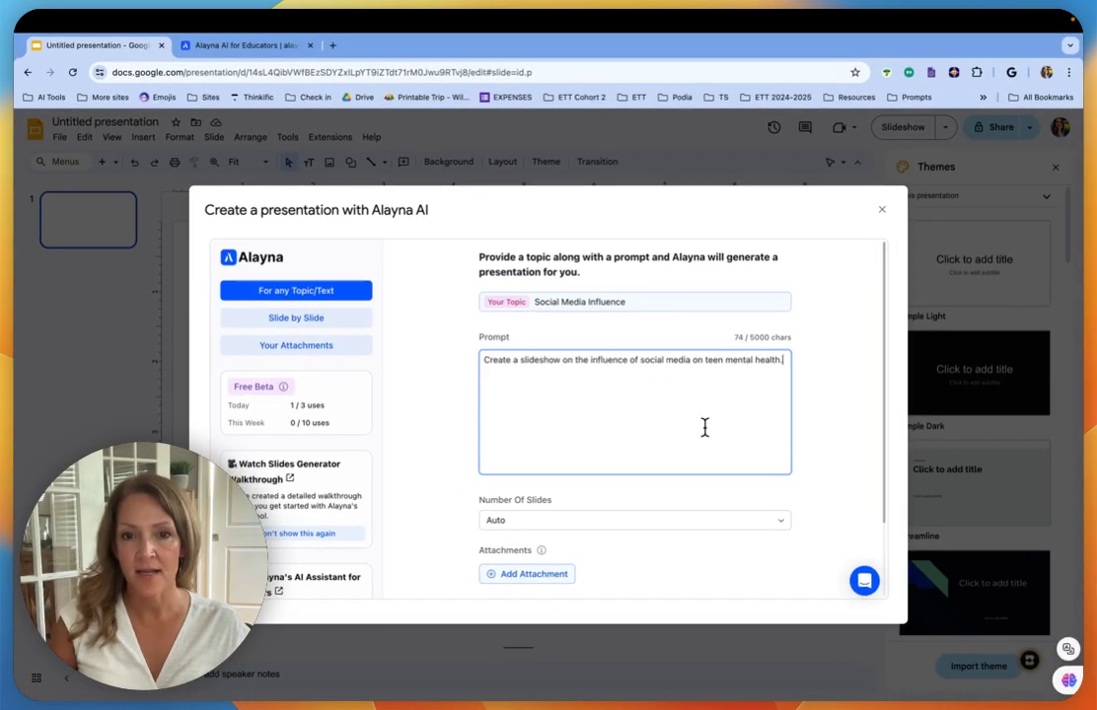
Step: Set the number of slides to Auto and submit the presentation request
{"action": "scroll", "coordinate": [704, 426], "scroll_direction": "down", "scroll_amount": 2}
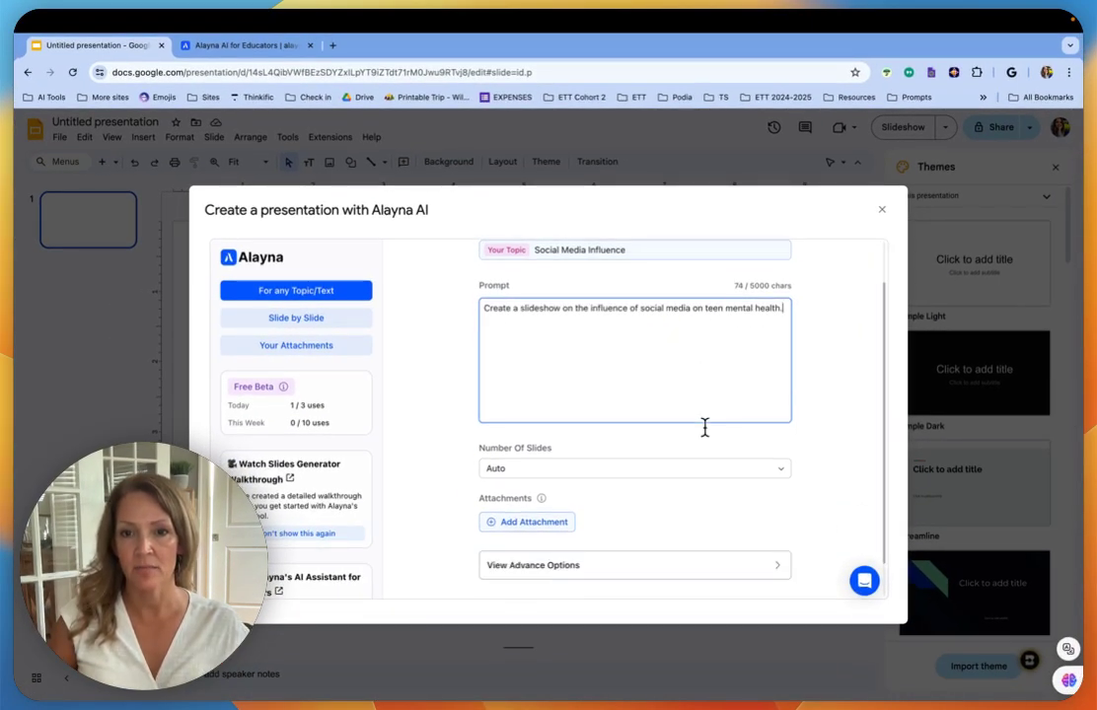
{"action": "scroll", "coordinate": [705, 426], "scroll_direction": "down", "scroll_amount": 1}
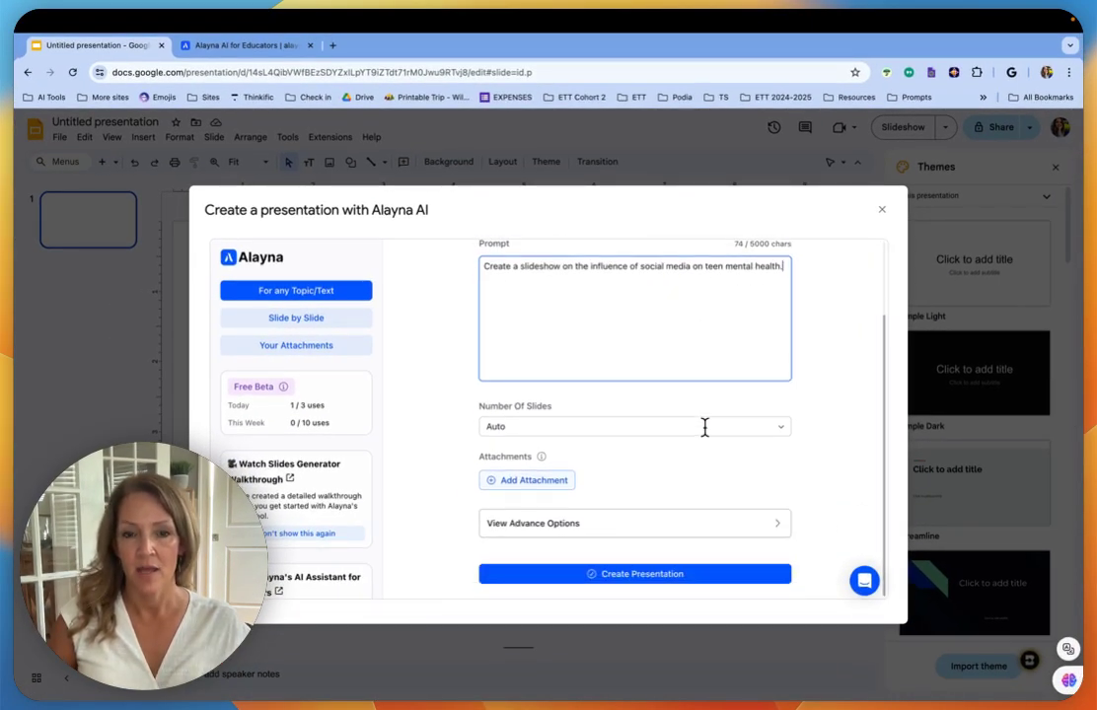
{"action": "left_click", "coordinate": [700, 427]}
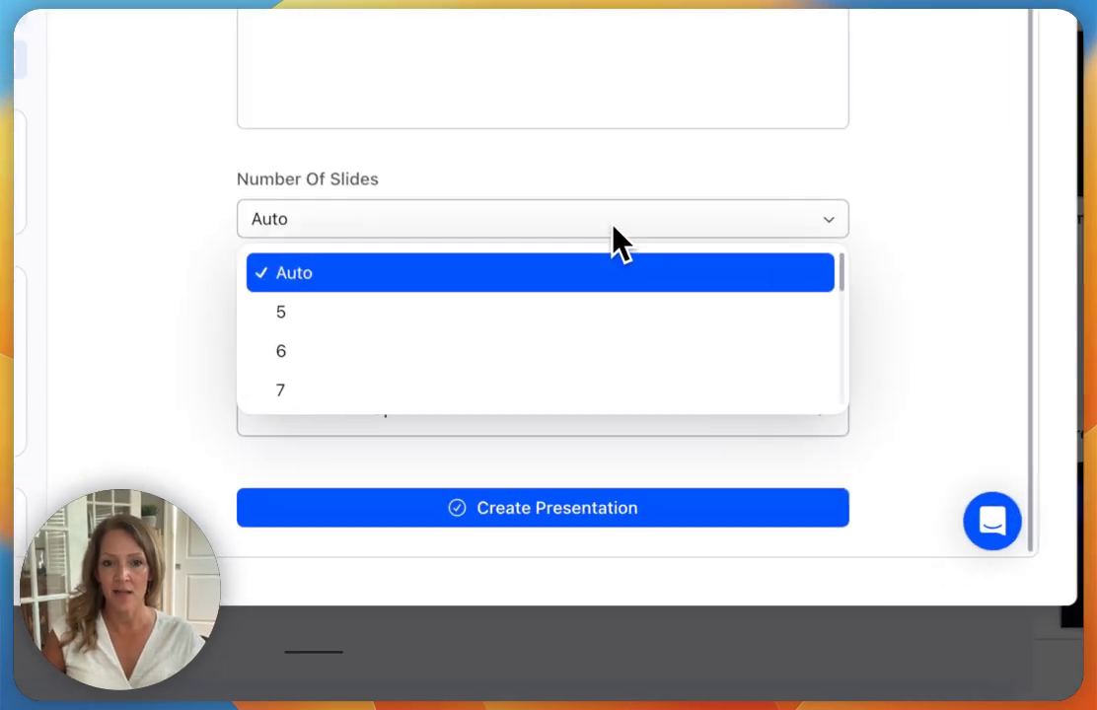
{"action": "left_click", "coordinate": [611, 270]}
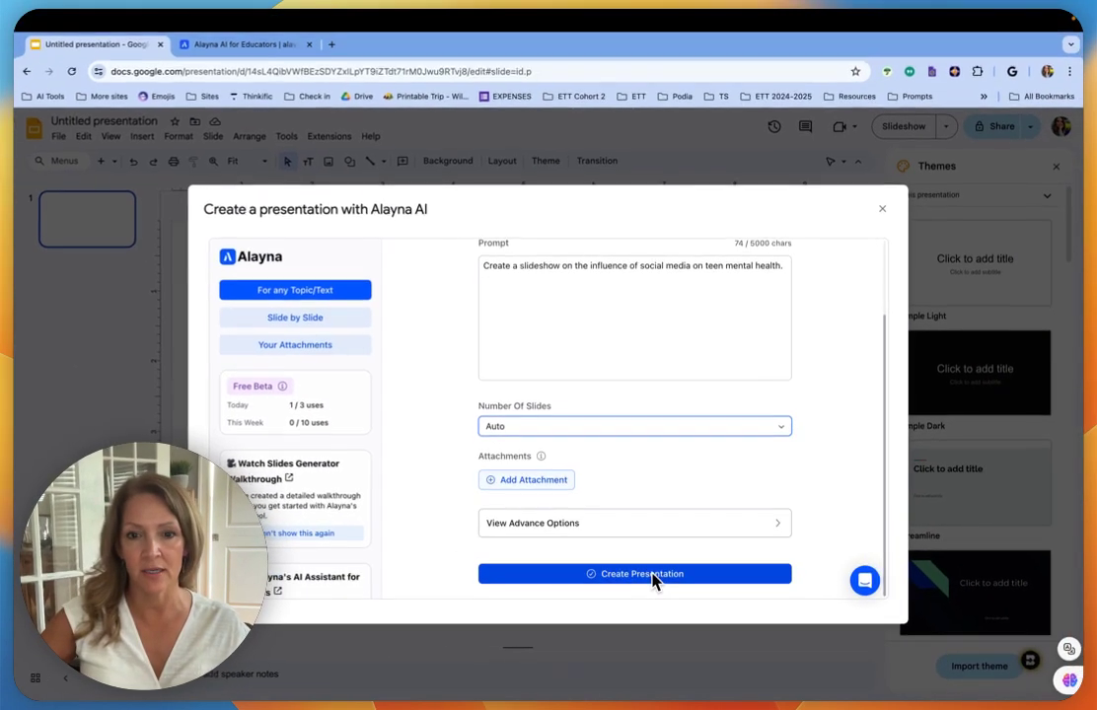
{"action": "left_click", "coordinate": [647, 574]}
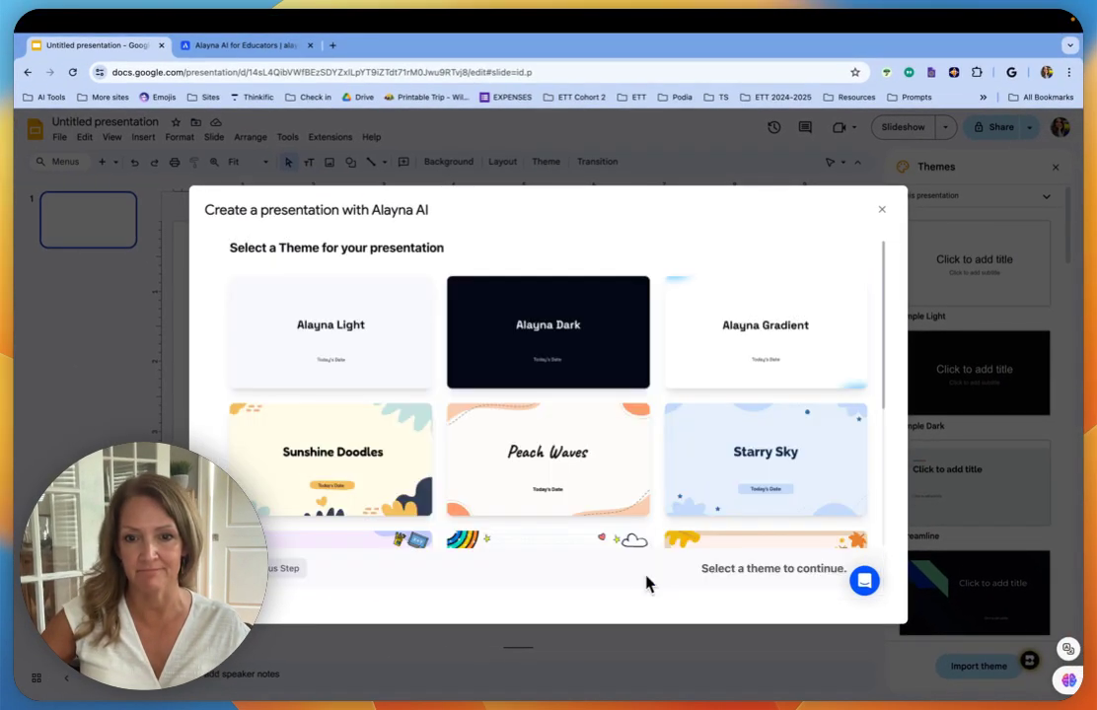
Step: Choose the Learning Lab theme and generate the presentation
{"action": "scroll", "coordinate": [620, 519], "scroll_direction": "down", "scroll_amount": 3}
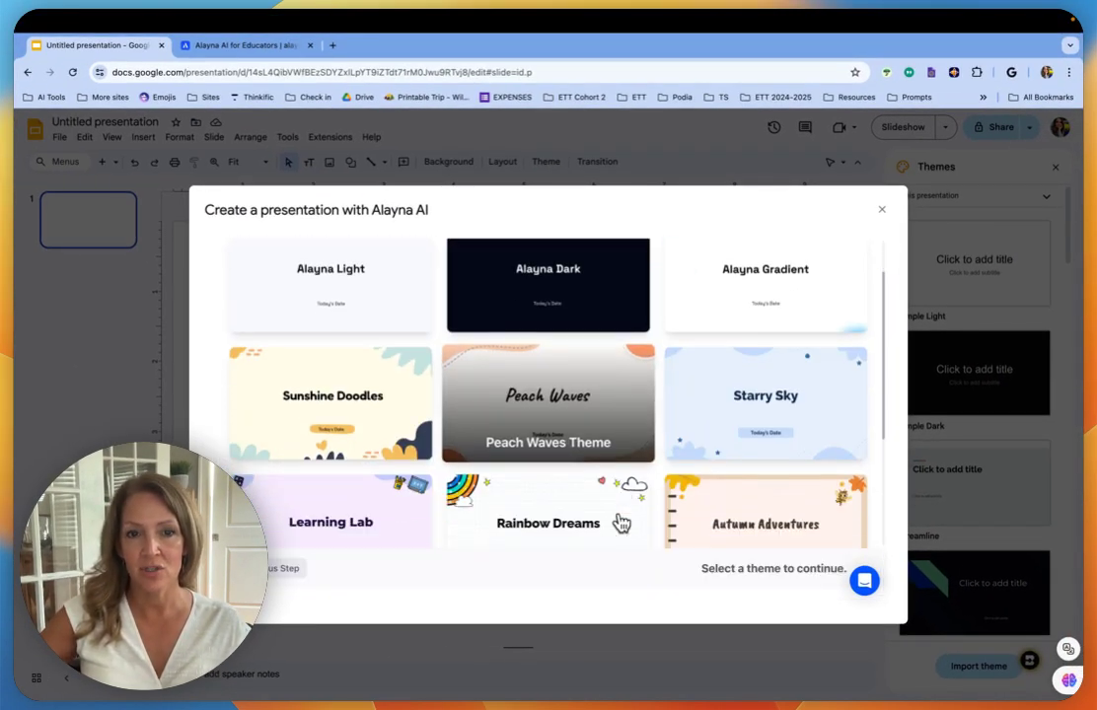
{"action": "scroll", "coordinate": [620, 522], "scroll_direction": "down", "scroll_amount": 1}
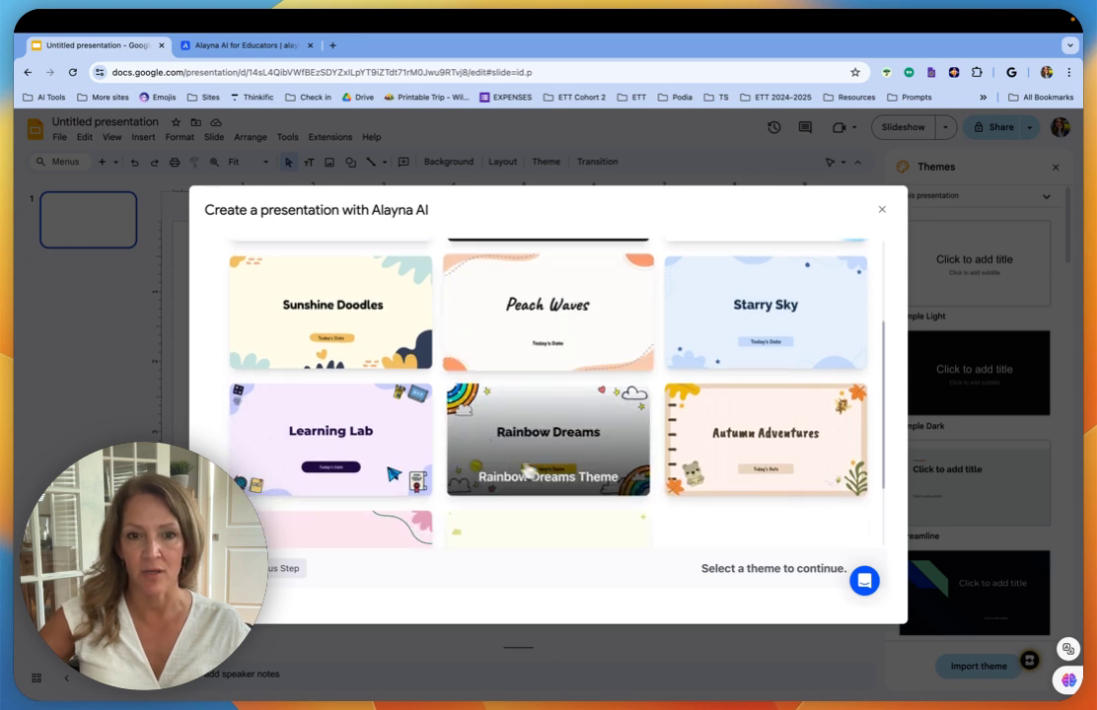
{"action": "left_click", "coordinate": [406, 414]}
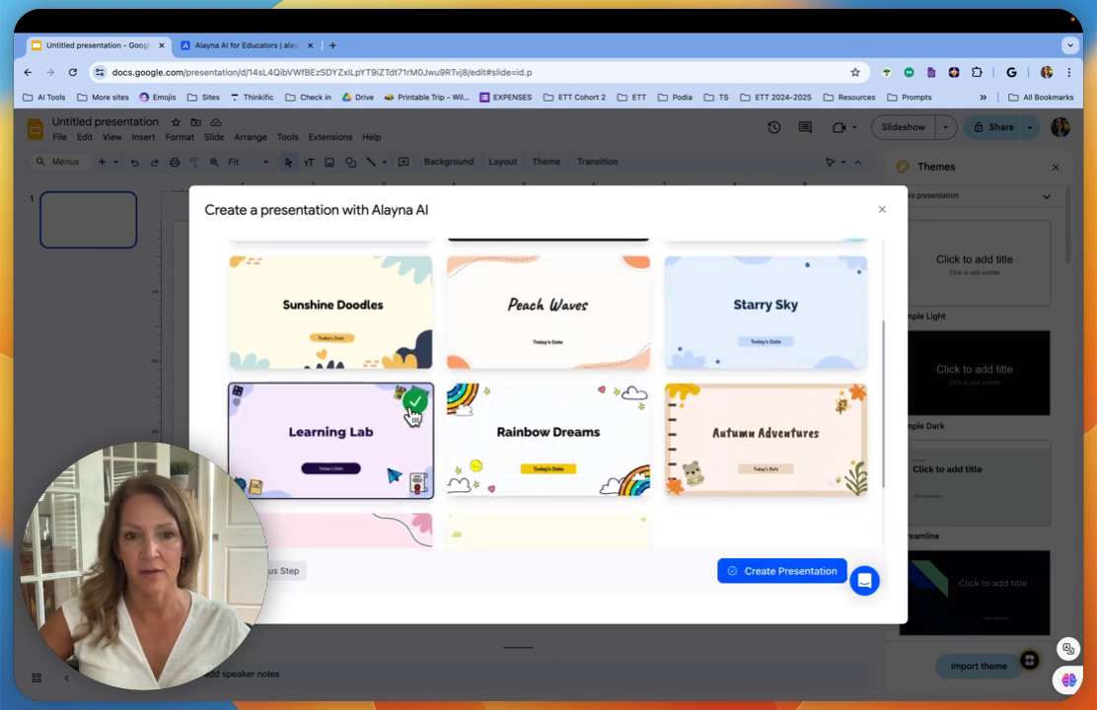
{"action": "left_click", "coordinate": [746, 579]}
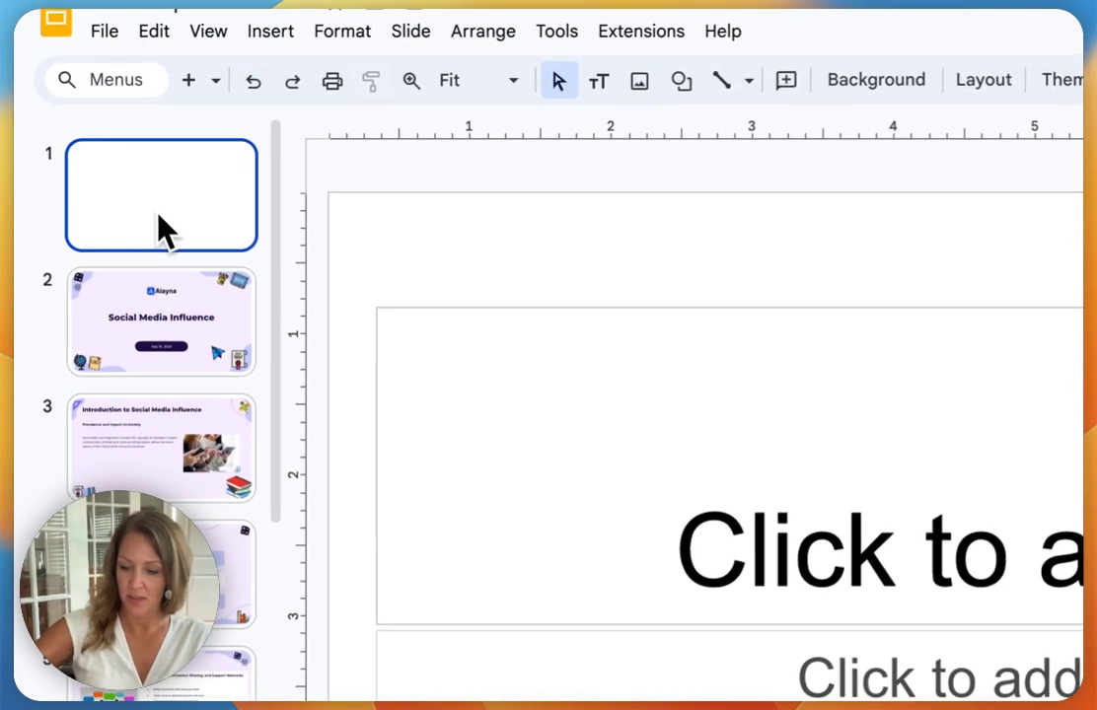
Step: Delete the blank first slide from the presentation
{"action": "key", "text": "Delete"}
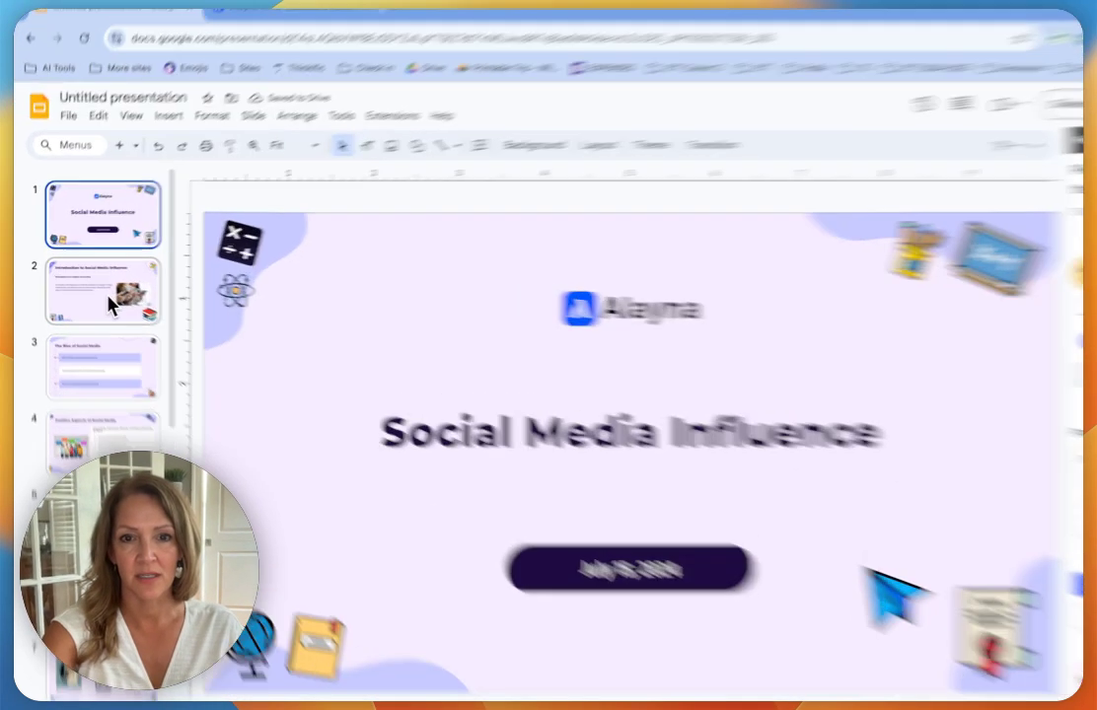
Step: Set the font size of the body paragraph on the Introduction to Social Media Influence slide to 14
{"action": "left_click", "coordinate": [100, 296]}
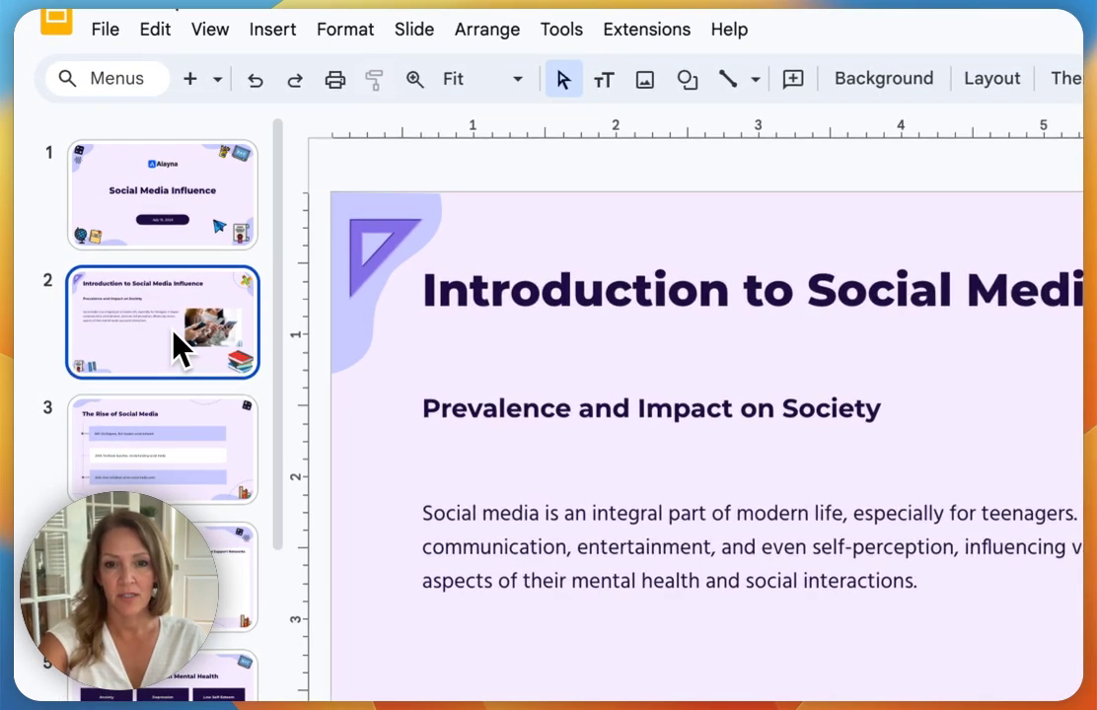
{"action": "left_click", "coordinate": [777, 500]}
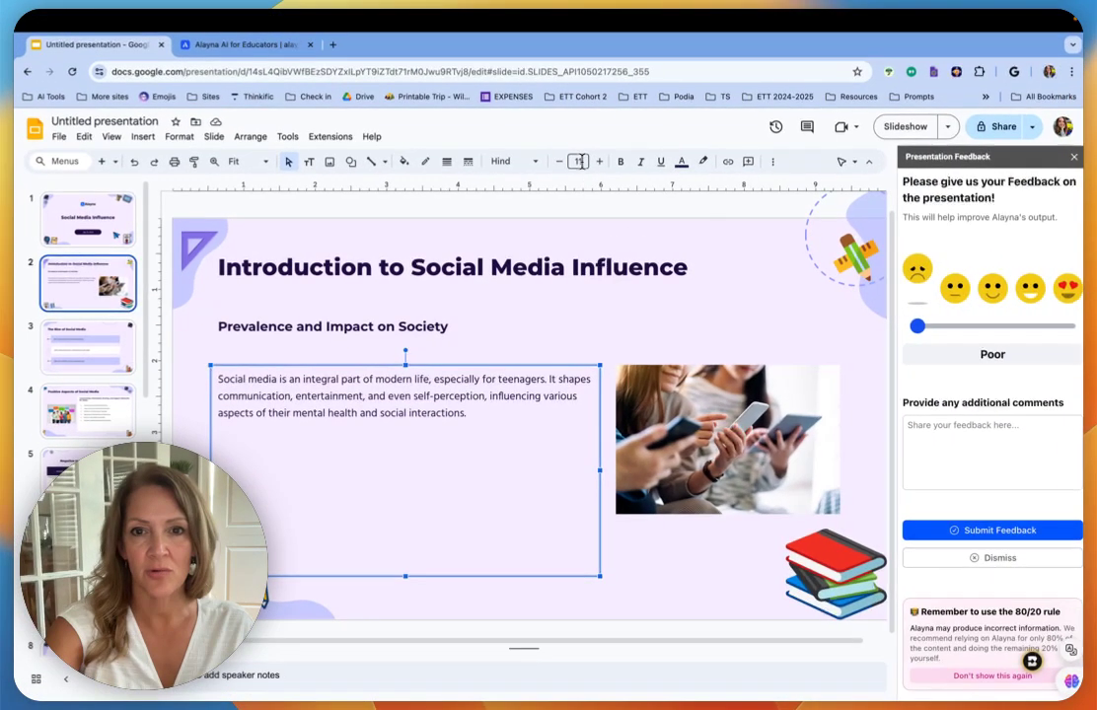
{"action": "left_click", "coordinate": [1021, 78]}
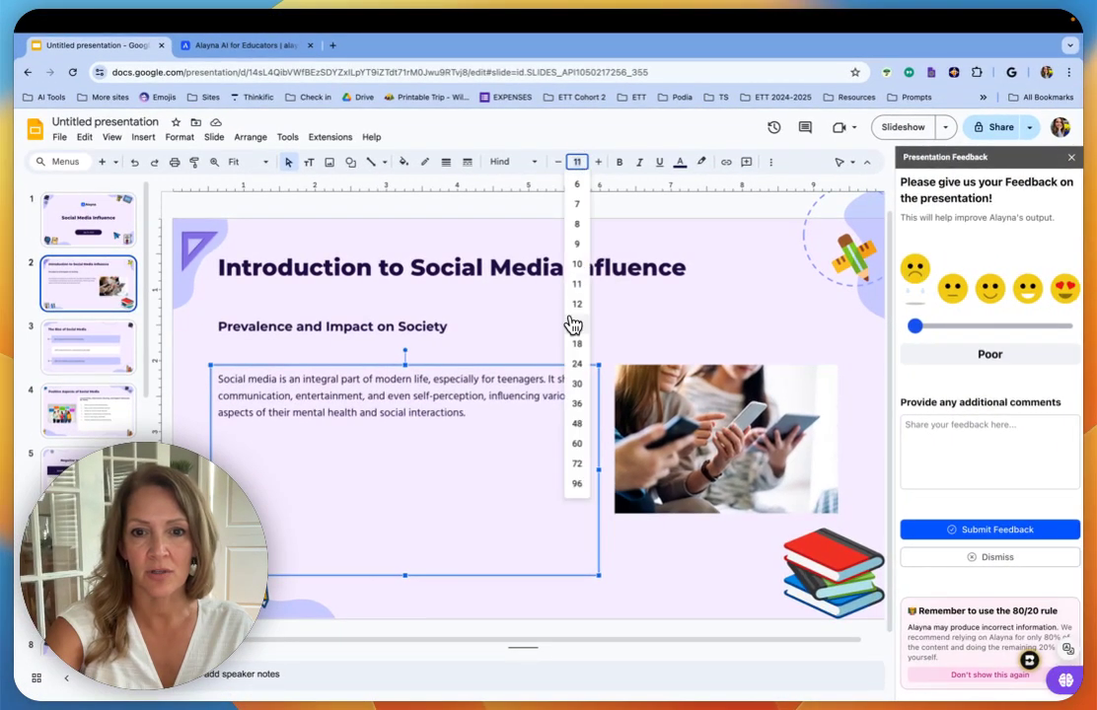
{"action": "left_click", "coordinate": [573, 324]}
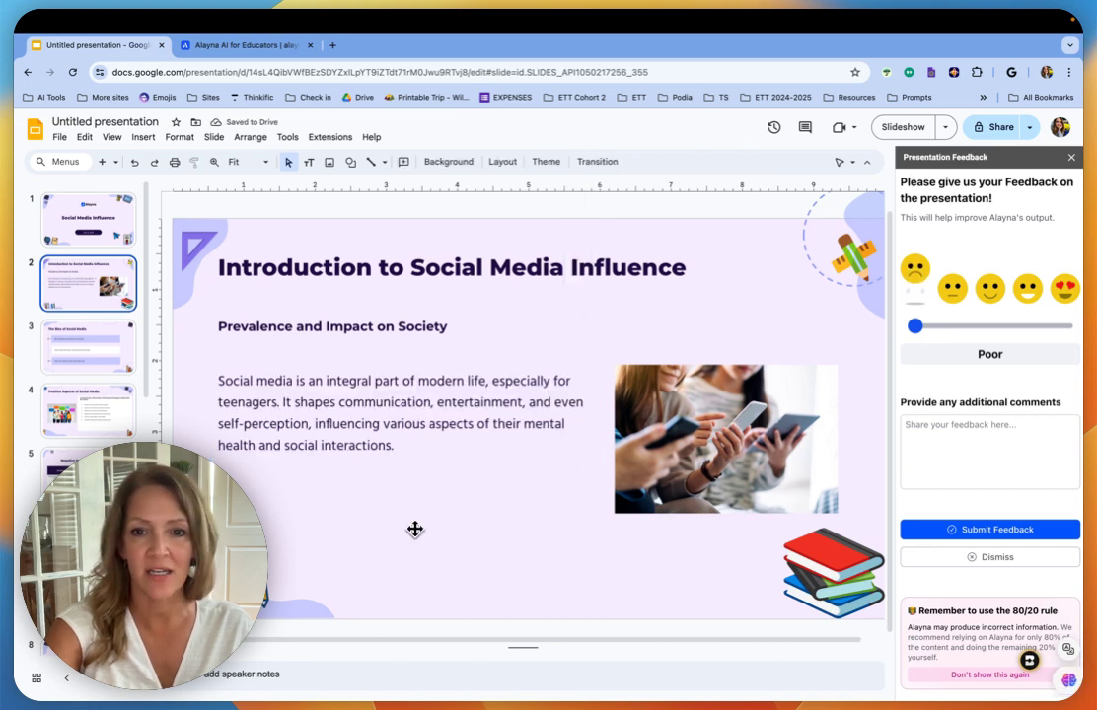
Step: Review the text, layouts and images of the generated slides from the introduction through to the conclusion
{"action": "double_click", "coordinate": [606, 265]}
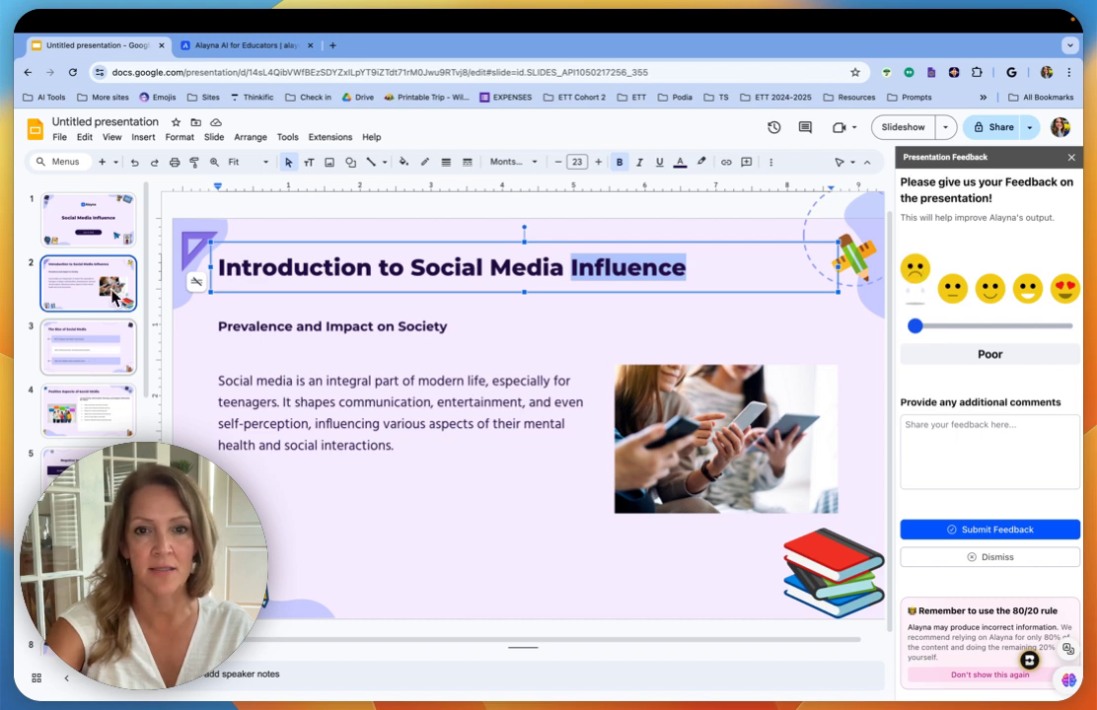
{"action": "left_click", "coordinate": [93, 347]}
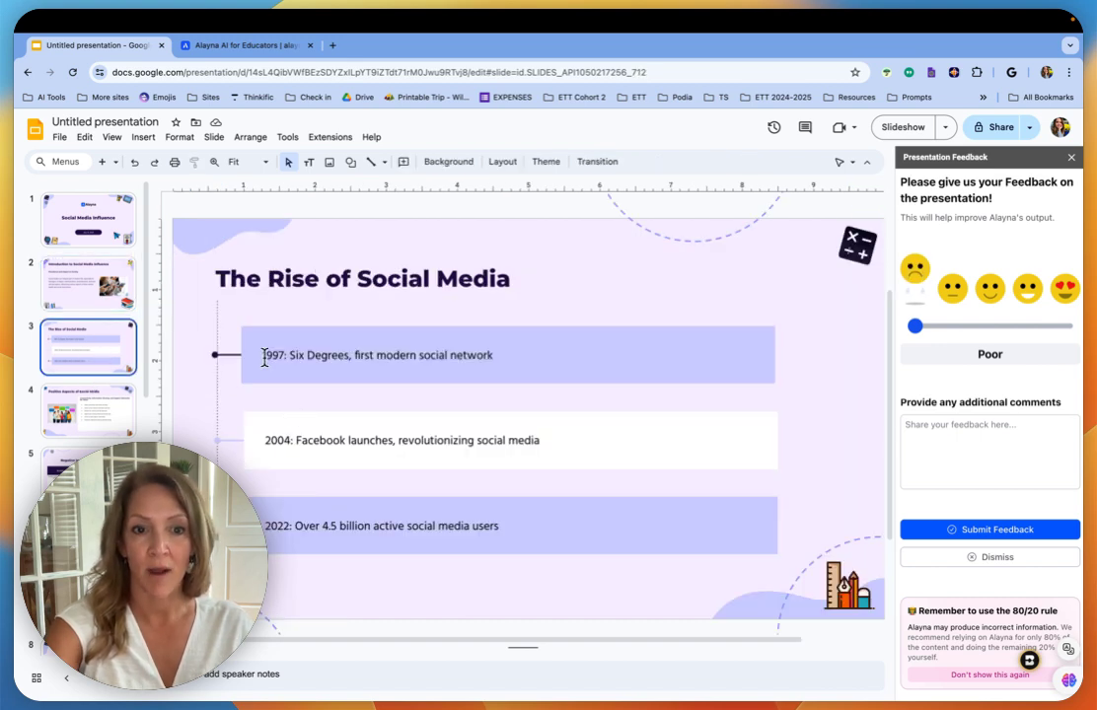
{"action": "left_click", "coordinate": [94, 473]}
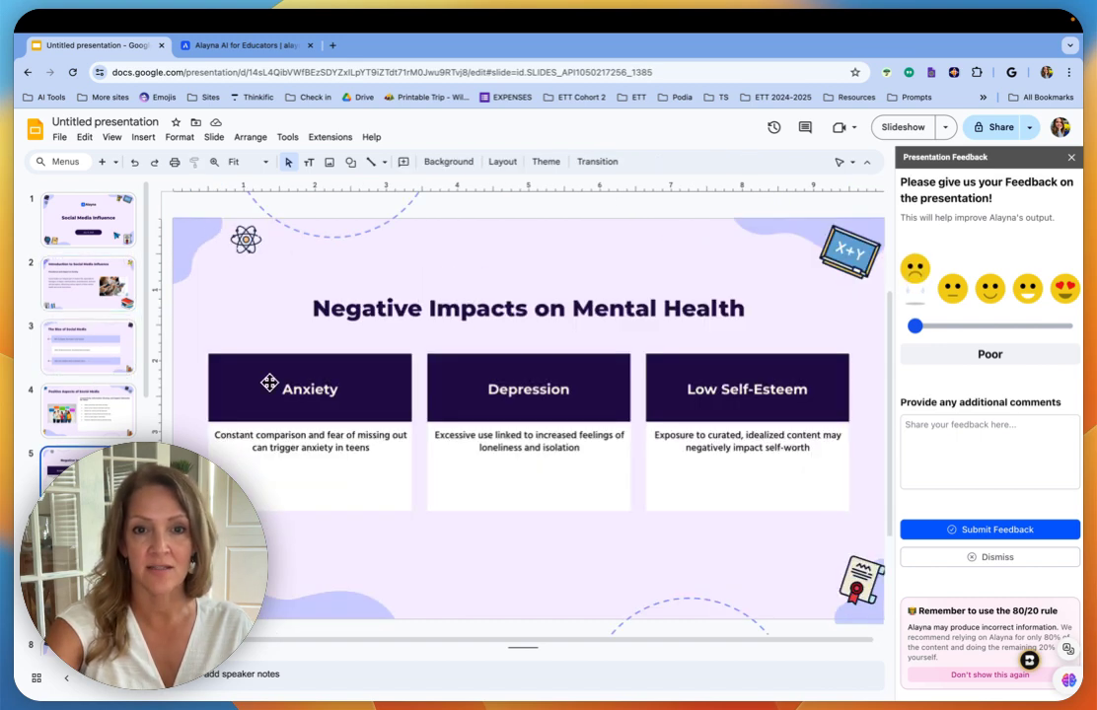
{"action": "scroll", "coordinate": [381, 304], "scroll_direction": "down", "scroll_amount": 2}
{"action": "scroll", "coordinate": [168, 480], "scroll_direction": "down", "scroll_amount": 3}
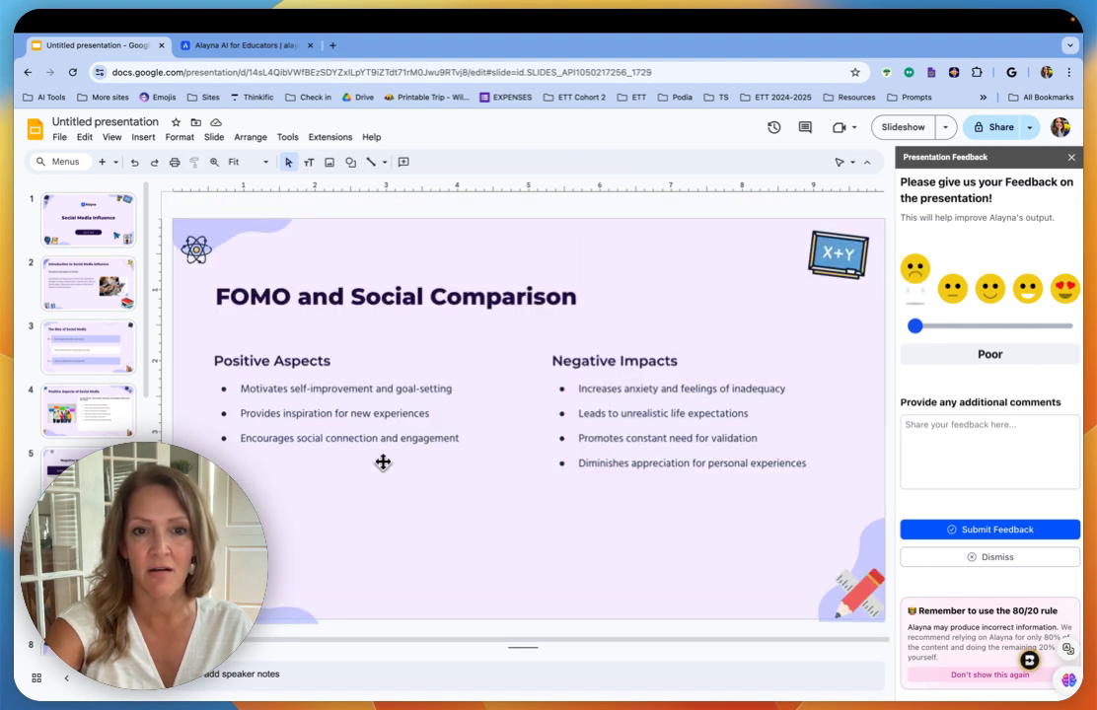
{"action": "scroll", "coordinate": [382, 461], "scroll_direction": "down", "scroll_amount": 3}
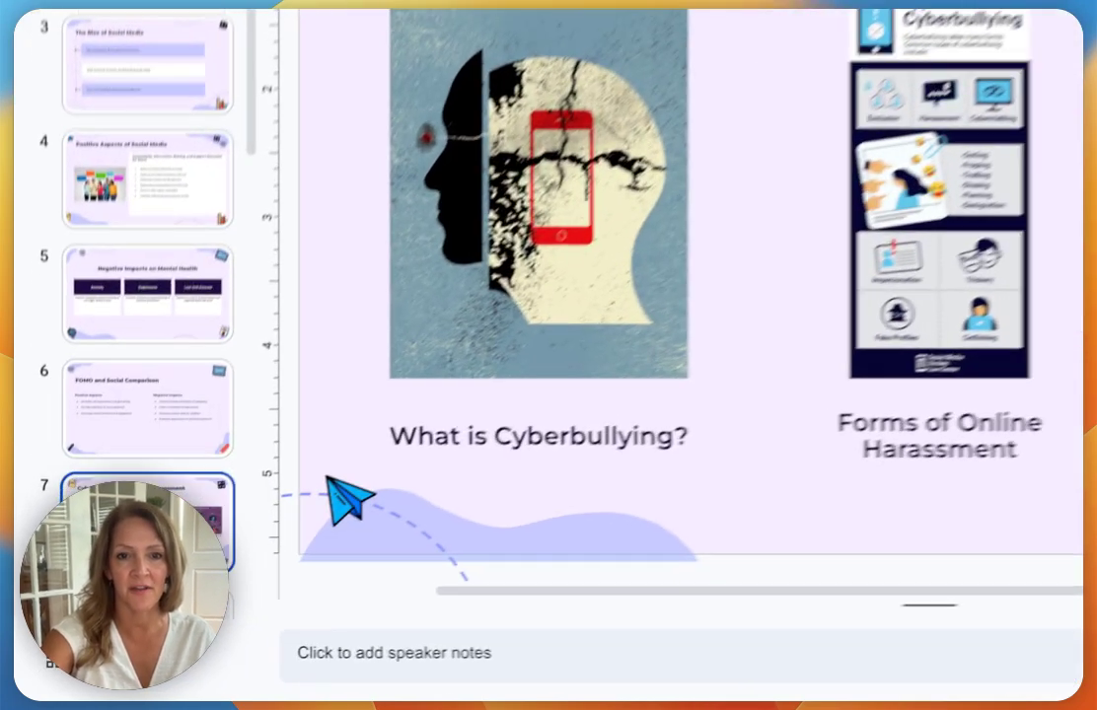
{"action": "scroll", "coordinate": [182, 548], "scroll_direction": "down", "scroll_amount": 3}
{"action": "scroll", "coordinate": [355, 404], "scroll_direction": "down", "scroll_amount": 3}
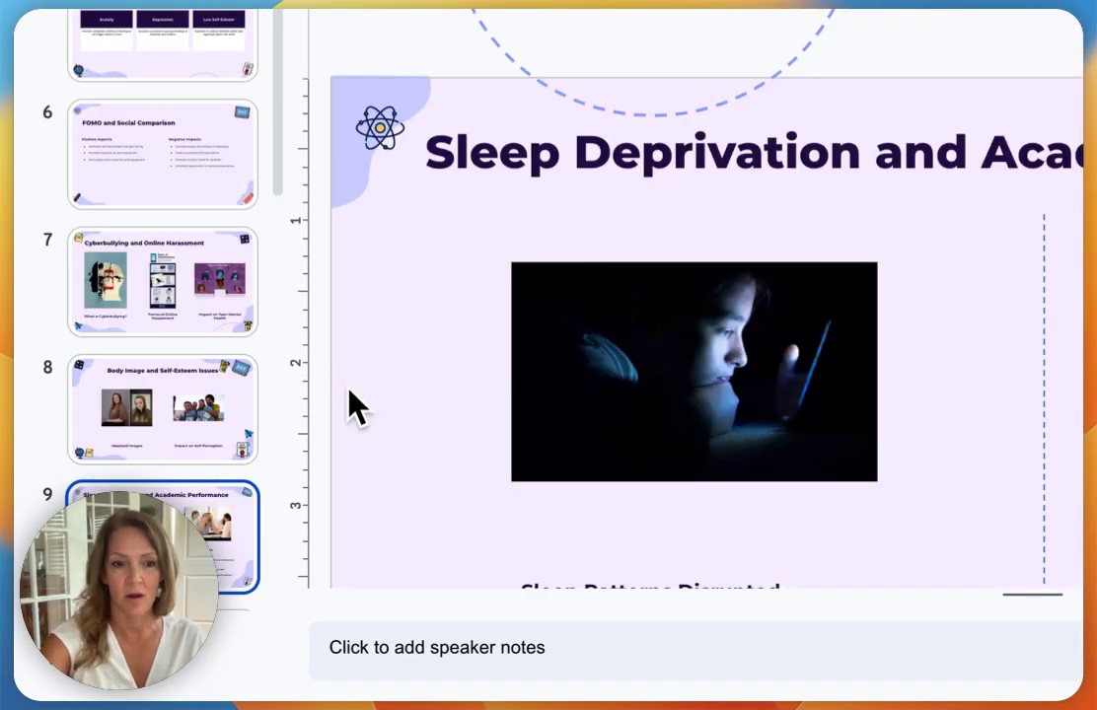
{"action": "scroll", "coordinate": [350, 404], "scroll_direction": "up", "scroll_amount": 3}
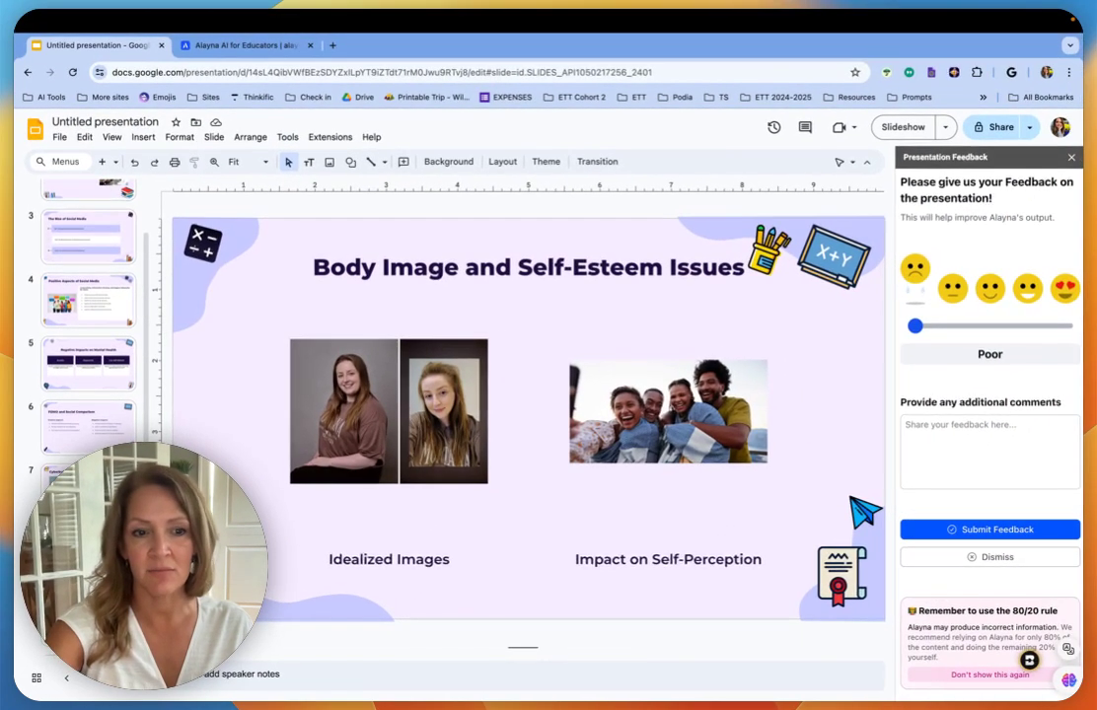
{"action": "scroll", "coordinate": [532, 415], "scroll_direction": "down", "scroll_amount": 3}
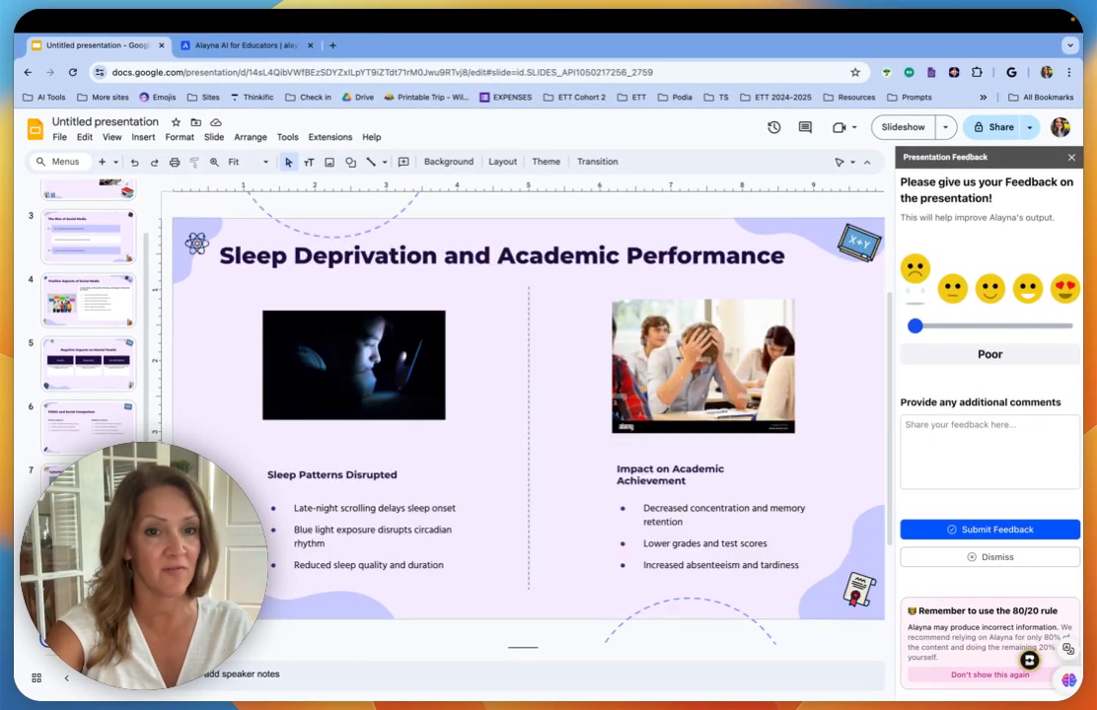
{"action": "scroll", "coordinate": [528, 414], "scroll_direction": "down", "scroll_amount": 3}
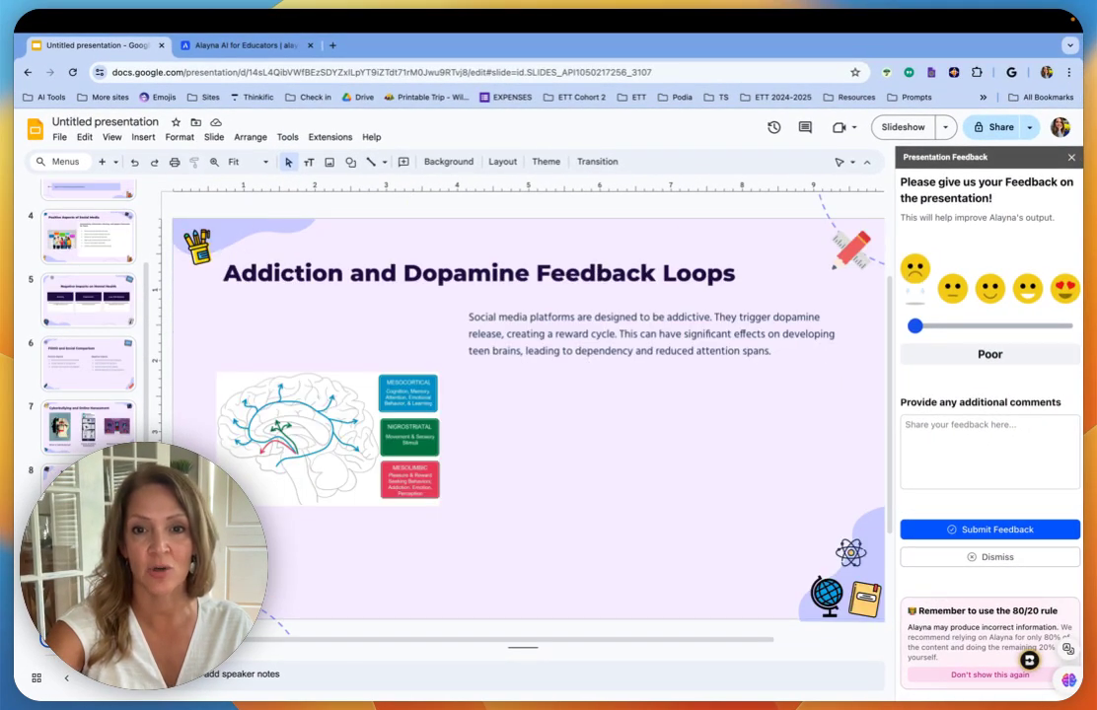
{"action": "scroll", "coordinate": [528, 414], "scroll_direction": "down", "scroll_amount": 6}
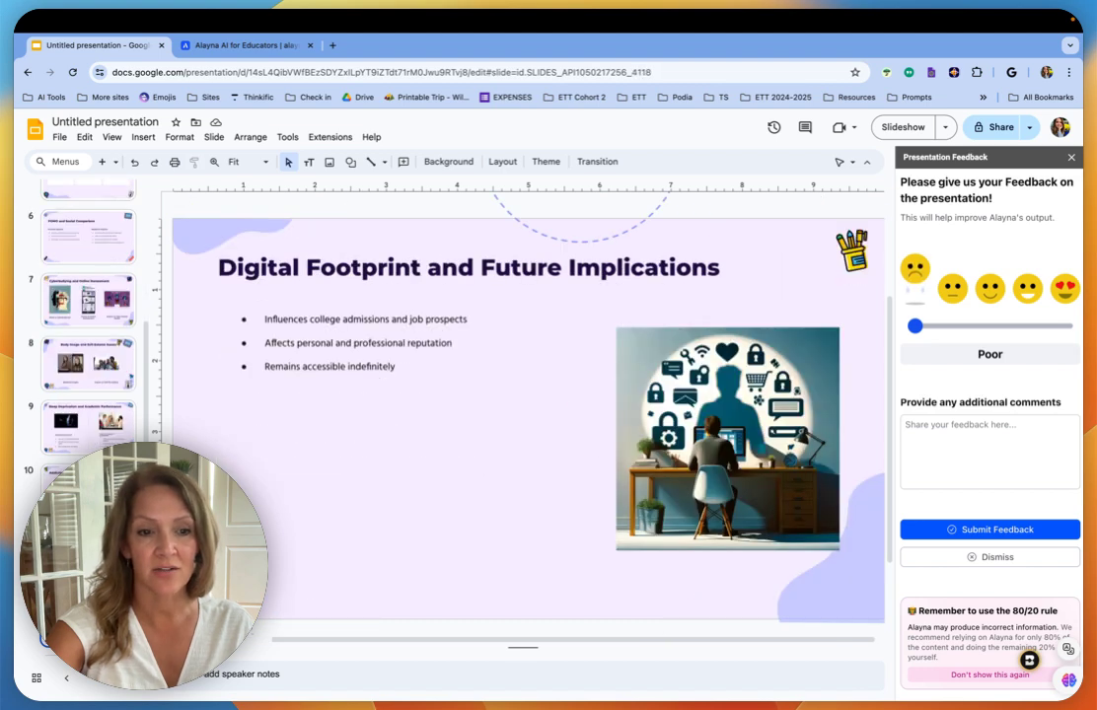
{"action": "scroll", "coordinate": [529, 415], "scroll_direction": "down", "scroll_amount": 6}
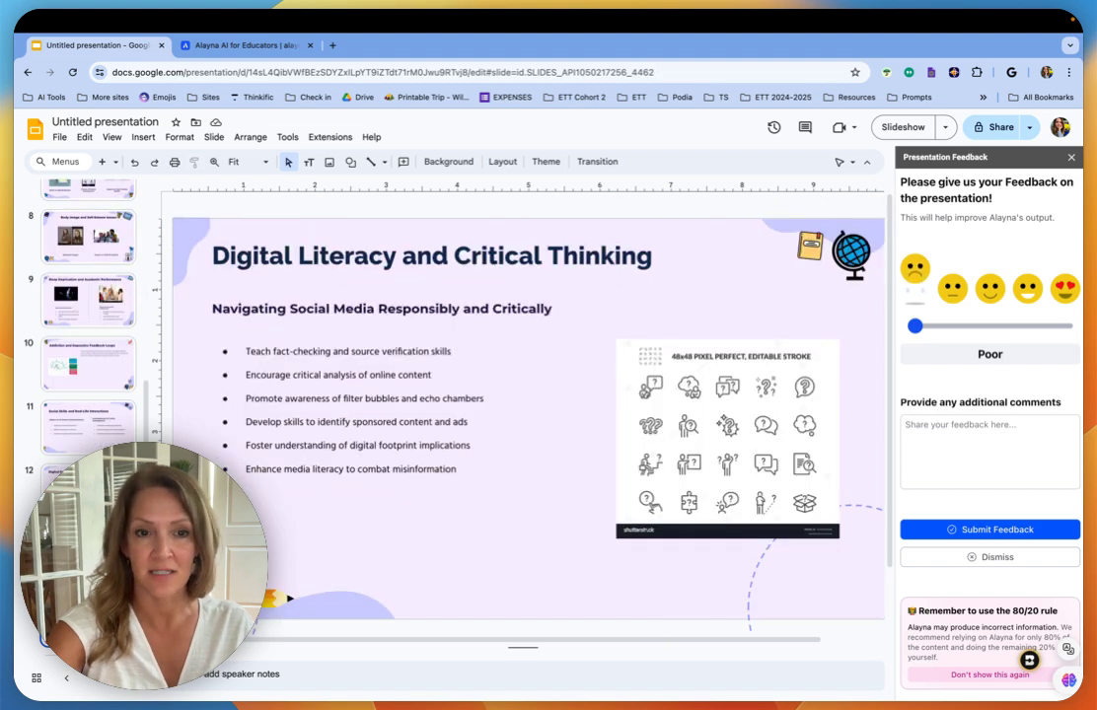
{"action": "scroll", "coordinate": [529, 414], "scroll_direction": "down", "scroll_amount": 6}
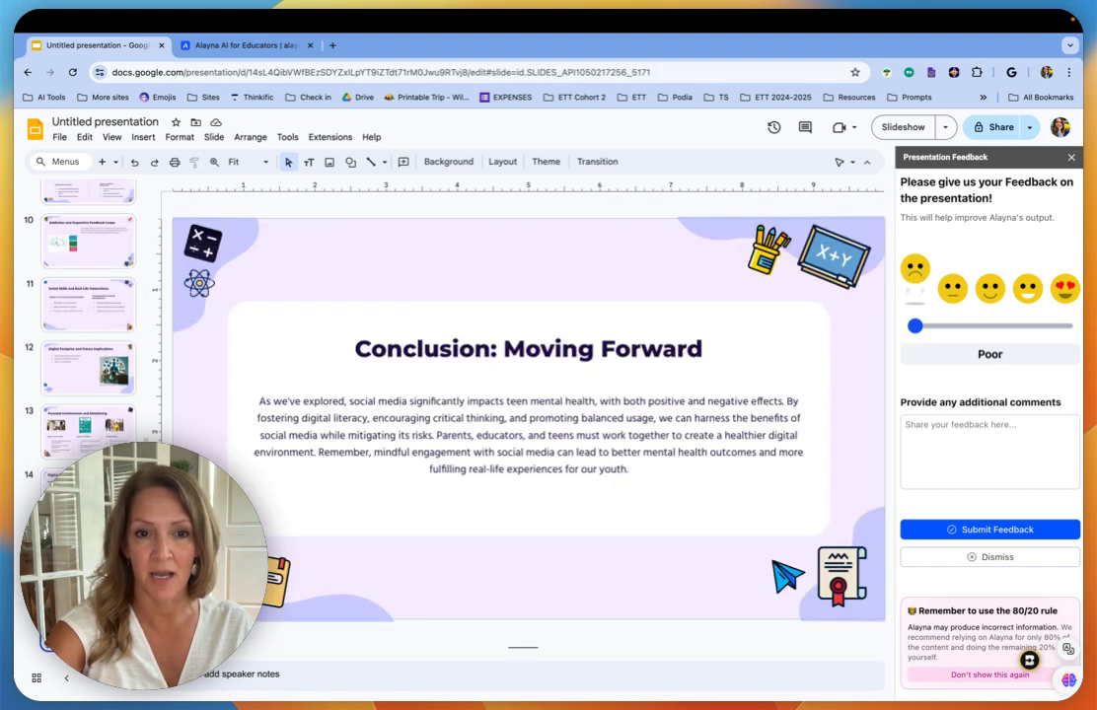
Step: Return to the start of the slide list and dismiss the presentation feedback request
{"action": "scroll", "coordinate": [97, 424], "scroll_direction": "up", "scroll_amount": 10}
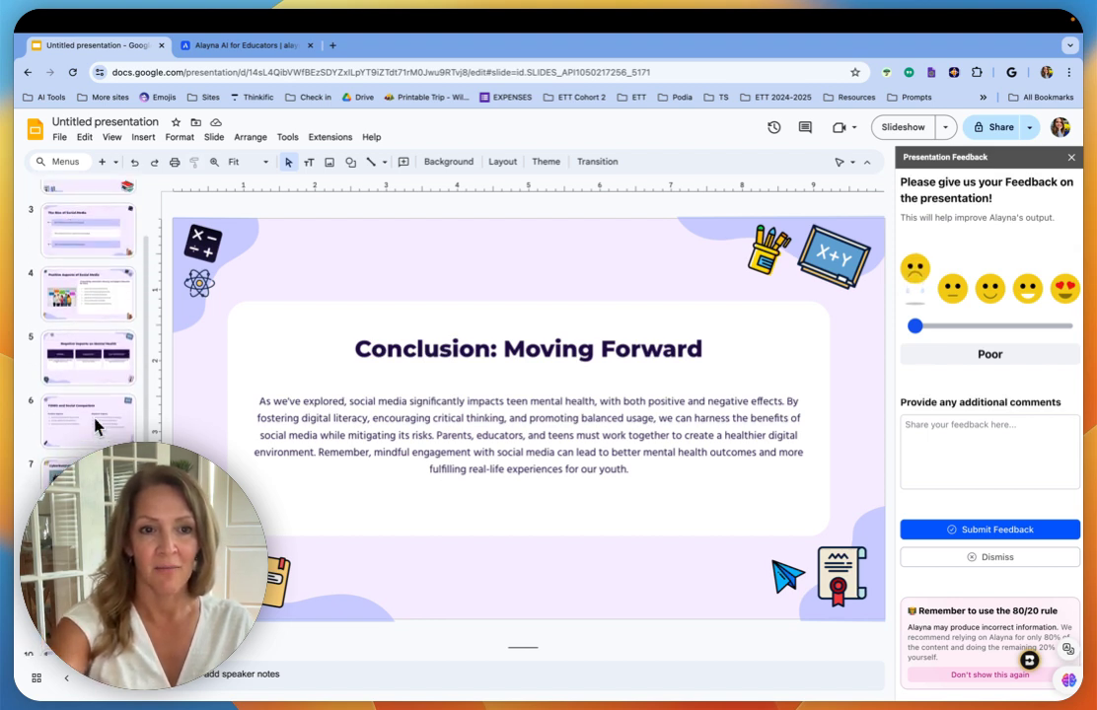
{"action": "scroll", "coordinate": [97, 426], "scroll_direction": "up", "scroll_amount": 3}
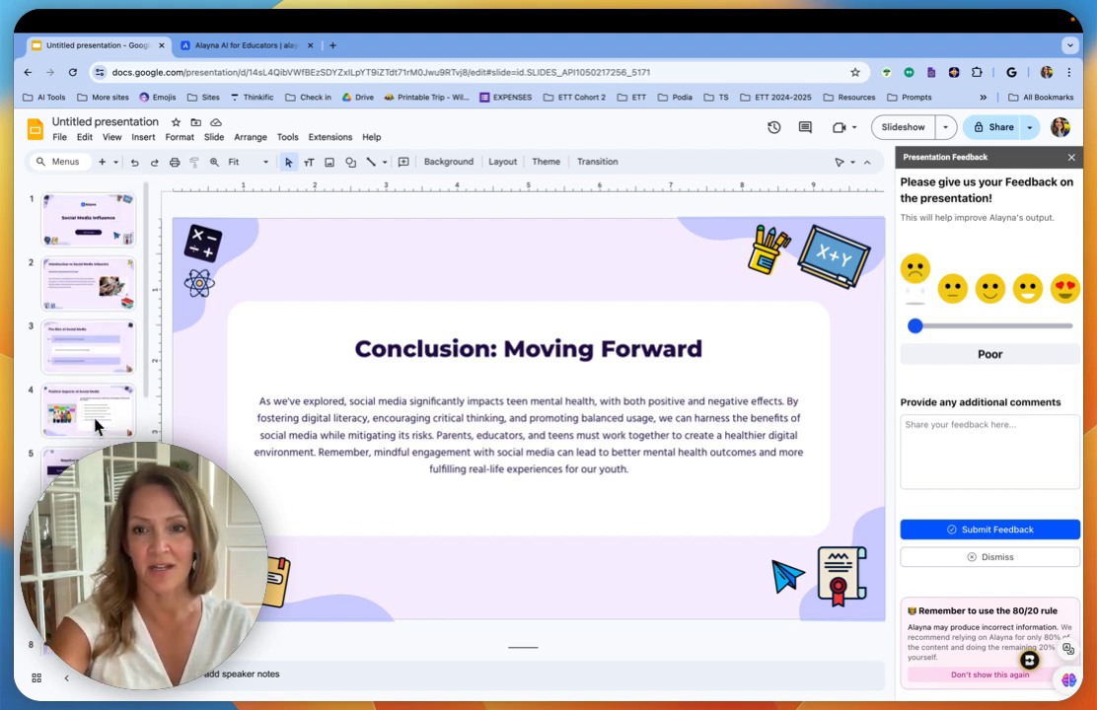
{"action": "left_click", "coordinate": [1072, 159]}
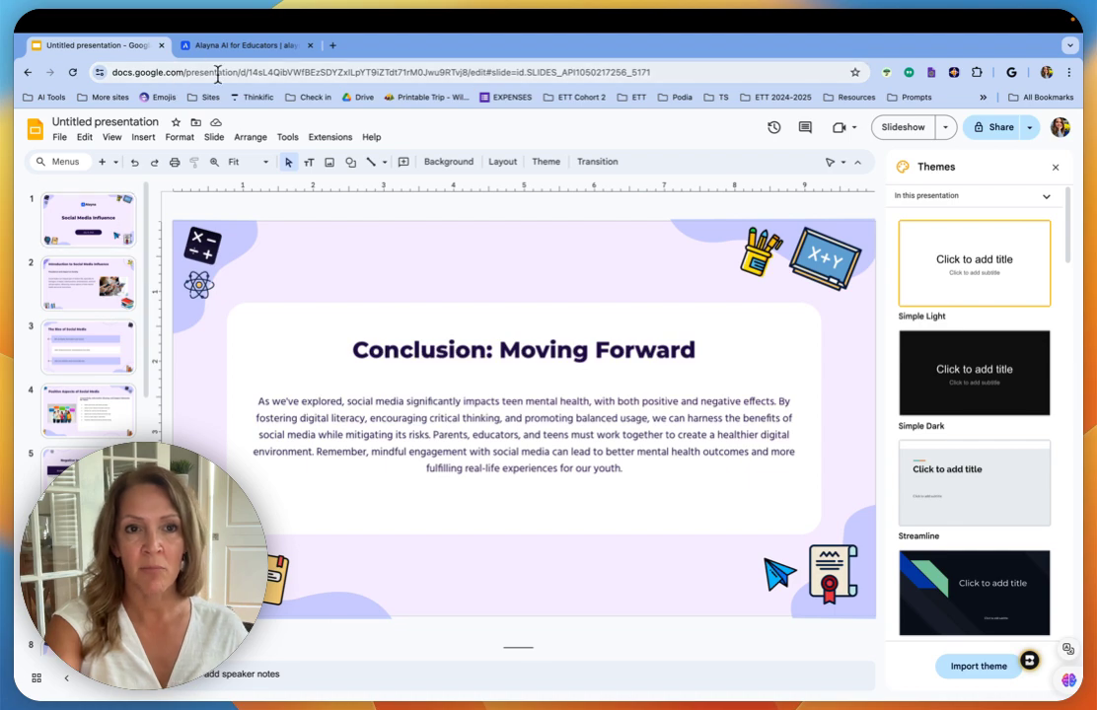
Step: Create a new blank presentation and open the Alayna AI presentation generator in it
{"action": "left_click", "coordinate": [59, 137]}
{"action": "mouse_move", "coordinate": [77, 160]}
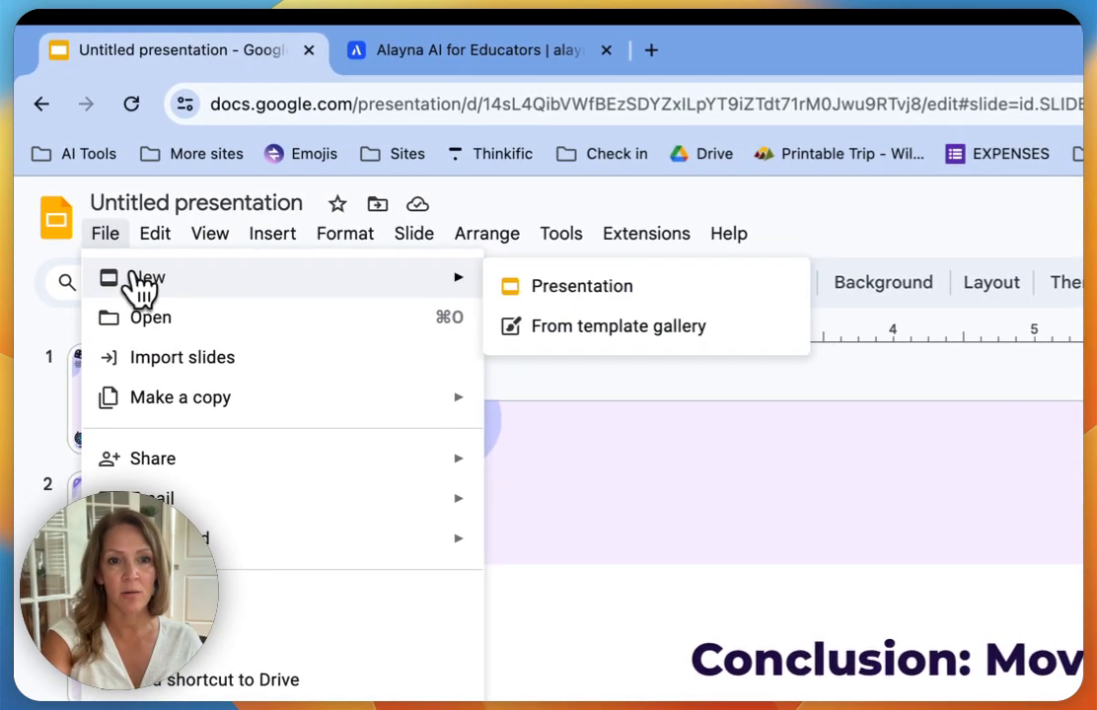
{"action": "left_click", "coordinate": [513, 287]}
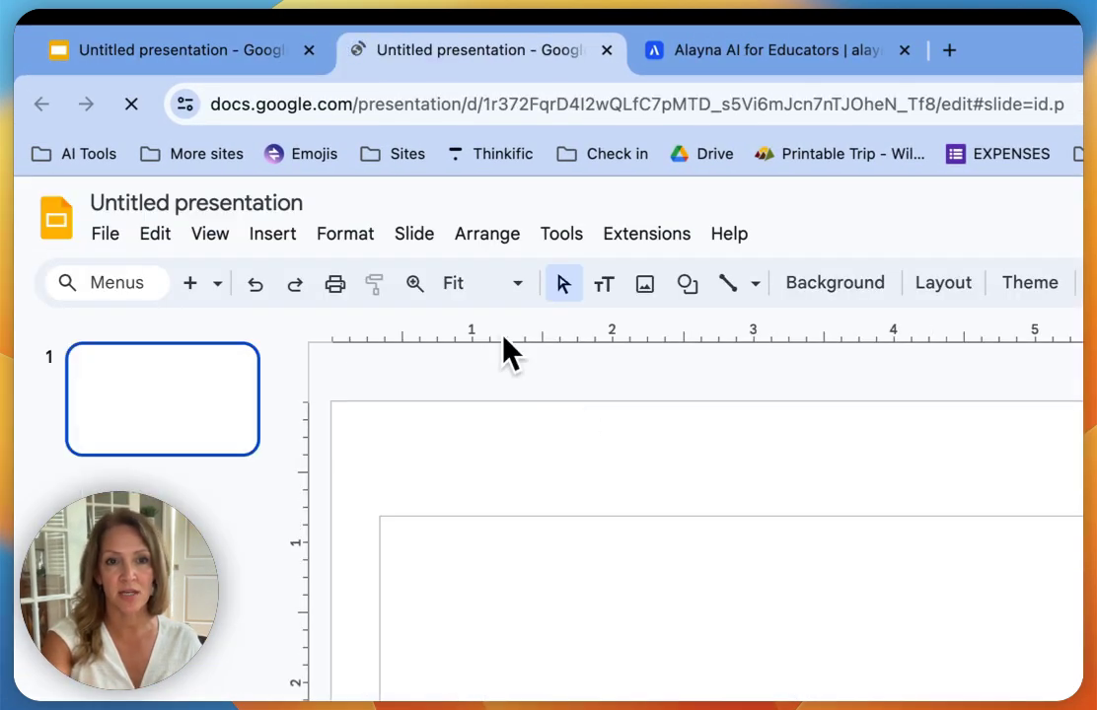
{"action": "left_click", "coordinate": [641, 246]}
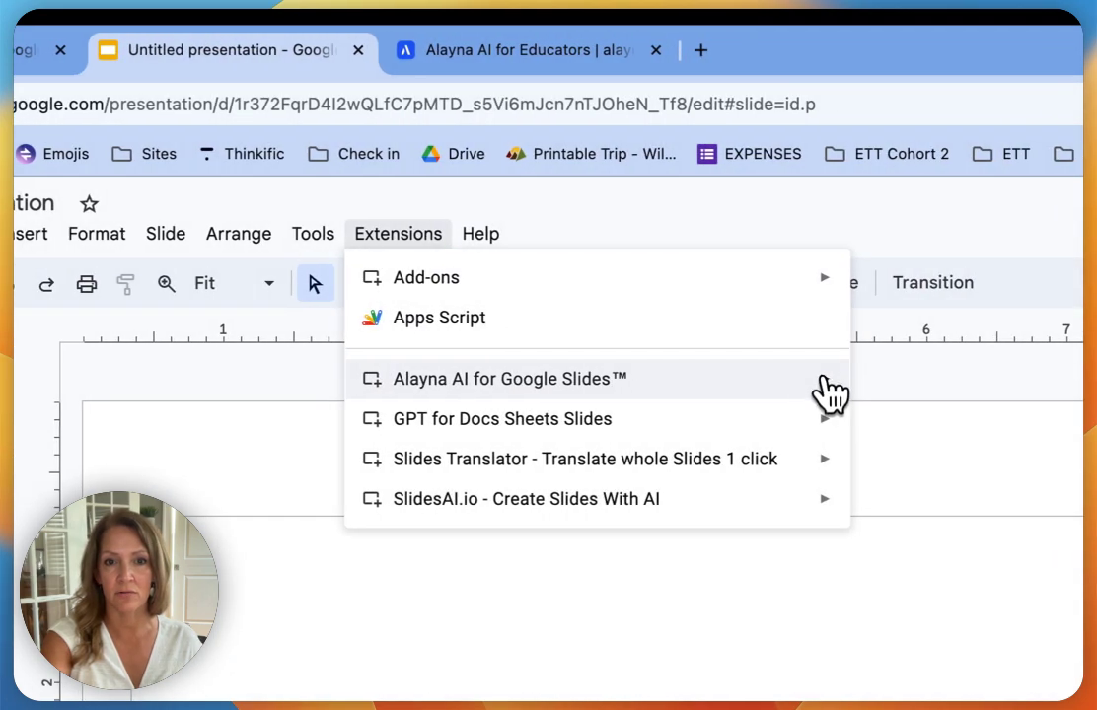
{"action": "left_click", "coordinate": [912, 407]}
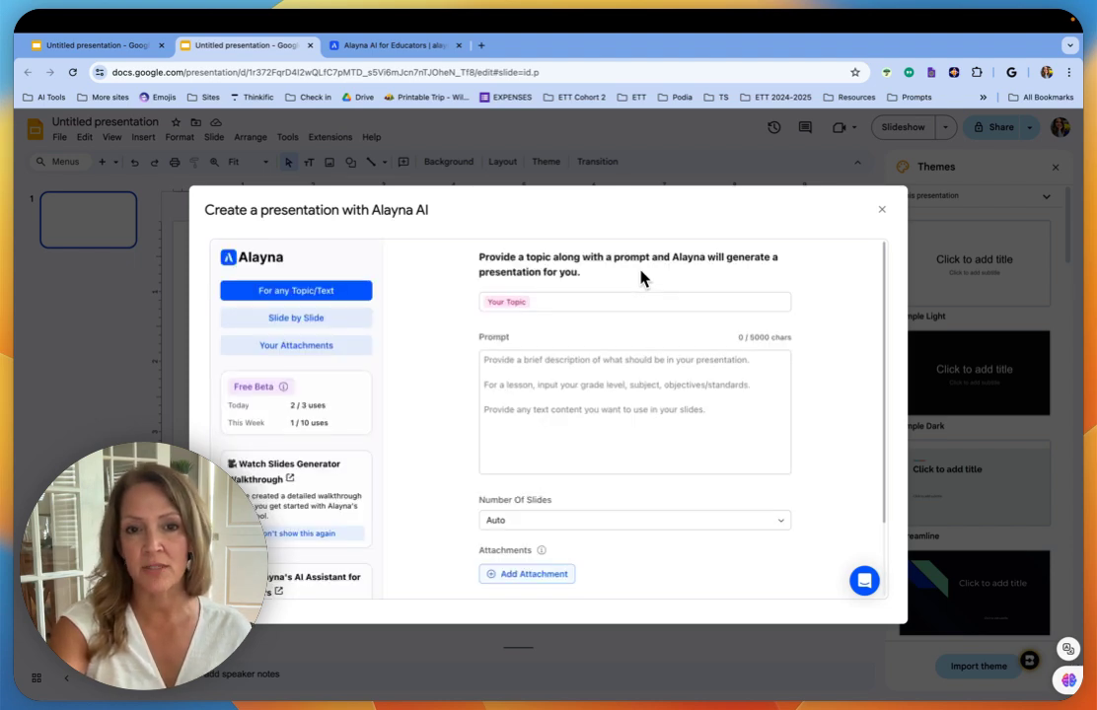
Step: Enter the topic "Using AI for Class Assisgment" and the prompt "Create a presentation outlining the appropriateness of using AI in school work for high school students."
{"action": "left_click", "coordinate": [578, 301]}
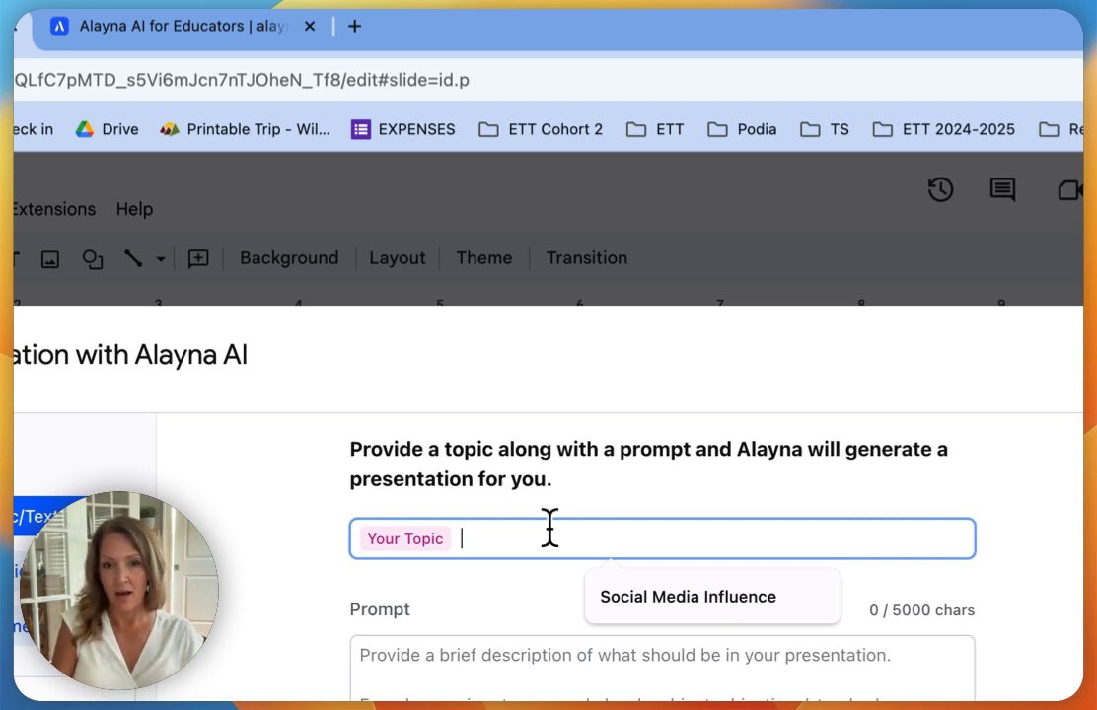
{"action": "type", "text": "Used"}
{"action": "key", "text": "BackSpace"}
{"action": "key", "text": "BackSpace"}
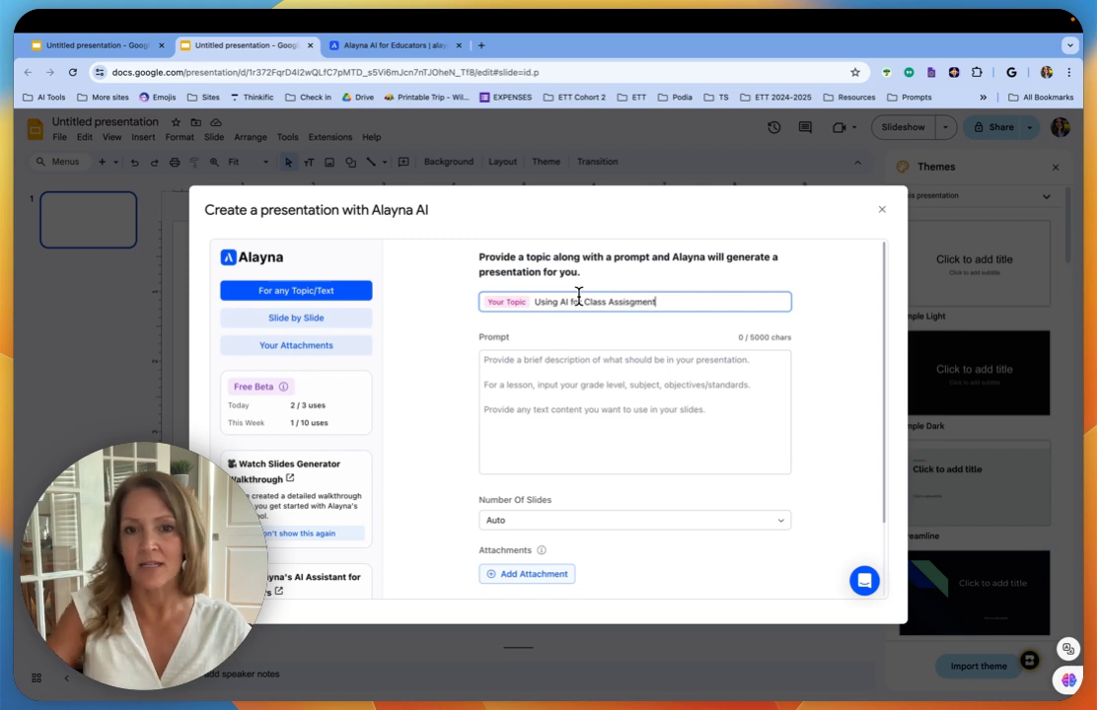
{"action": "left_click", "coordinate": [552, 356]}
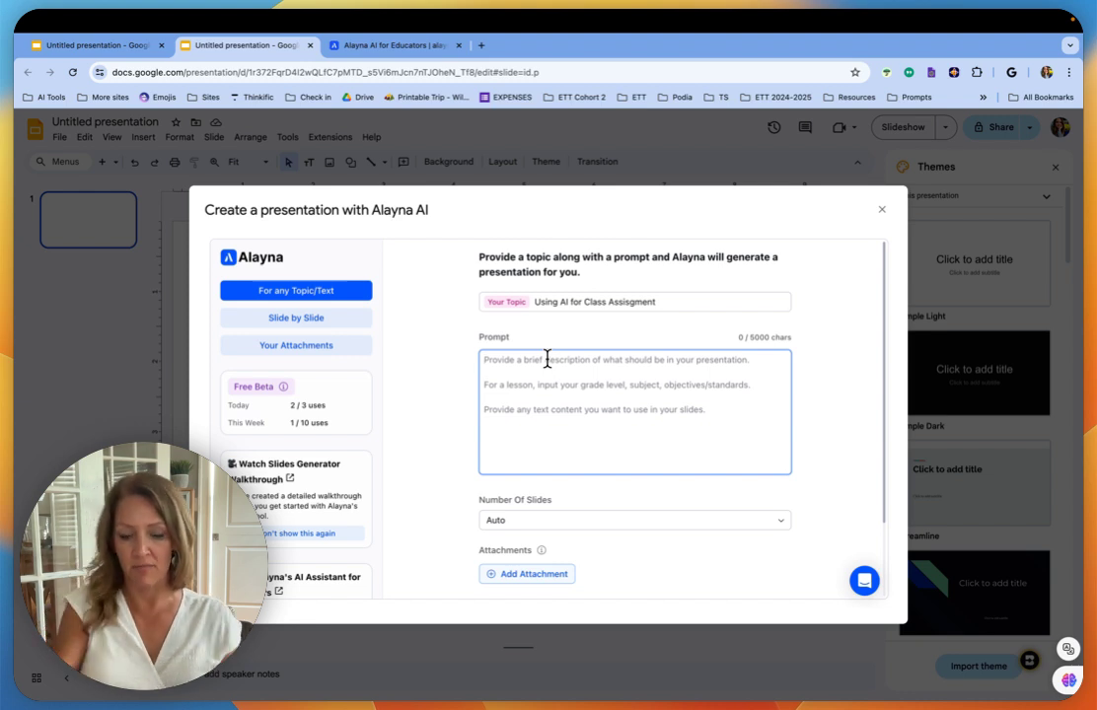
{"action": "type", "text": "Create a presentation outlining the appropriateness of using AI in school work for high school students."}
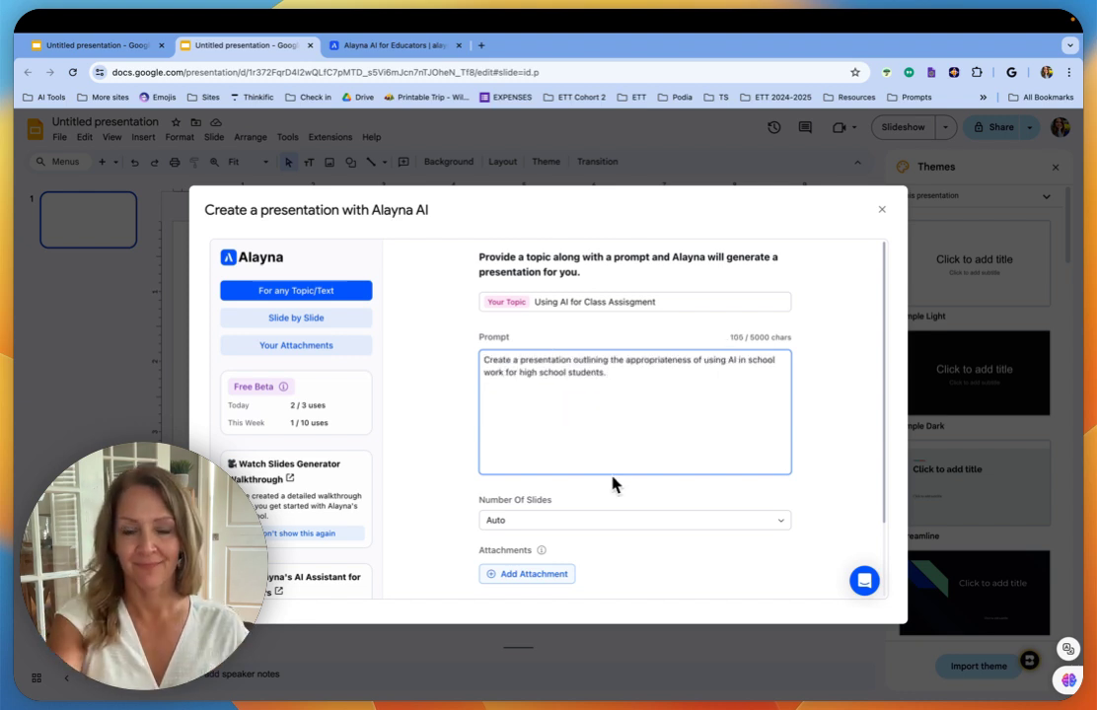
Step: Attach the file AI Assessment scale.pdf from the device's Desktop folder as source material for the presentation
{"action": "scroll", "coordinate": [625, 510], "scroll_direction": "down", "scroll_amount": 2}
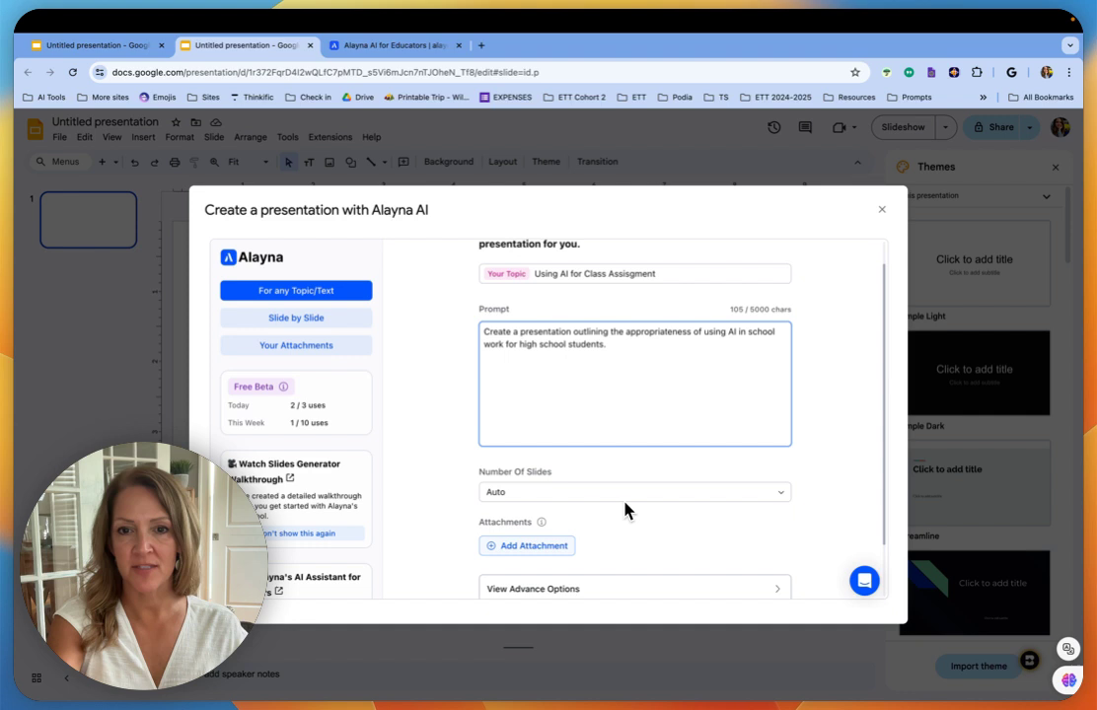
{"action": "scroll", "coordinate": [651, 488], "scroll_direction": "down", "scroll_amount": 1}
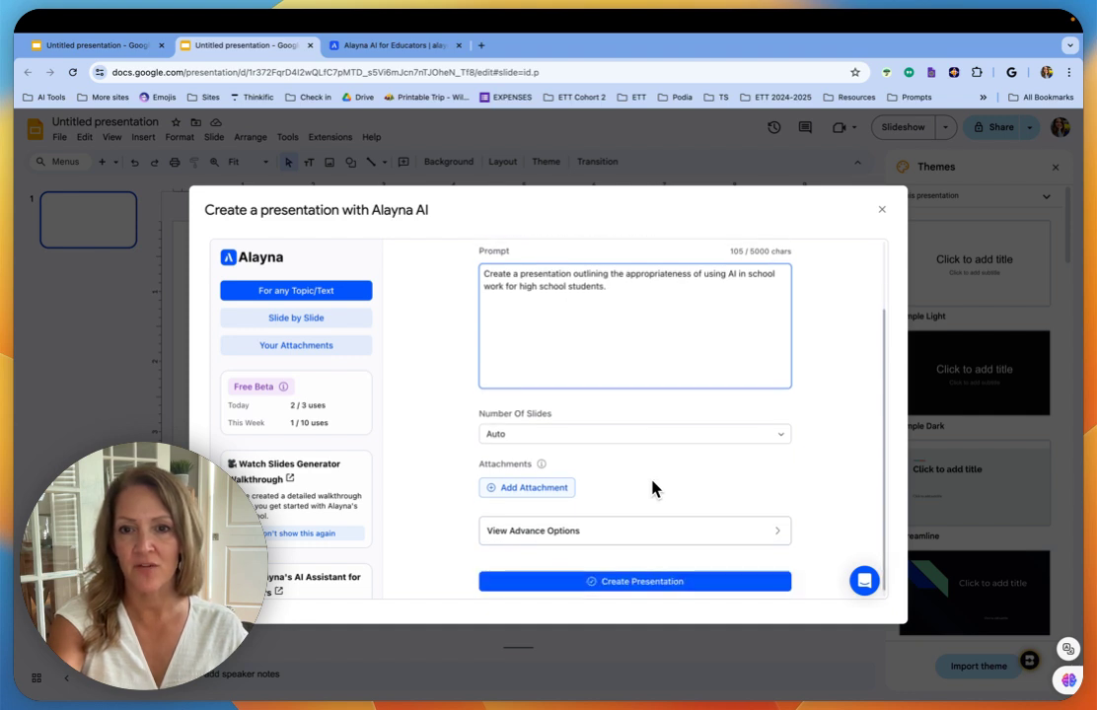
{"action": "scroll", "coordinate": [651, 487], "scroll_direction": "down", "scroll_amount": 1}
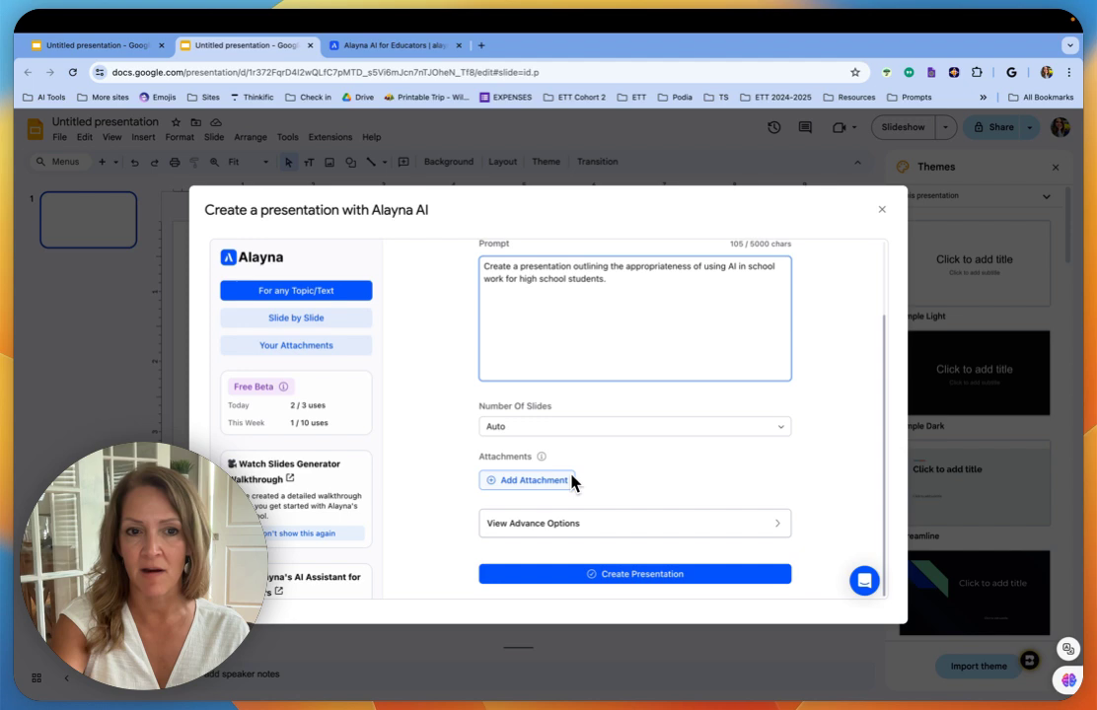
{"action": "left_click", "coordinate": [533, 483]}
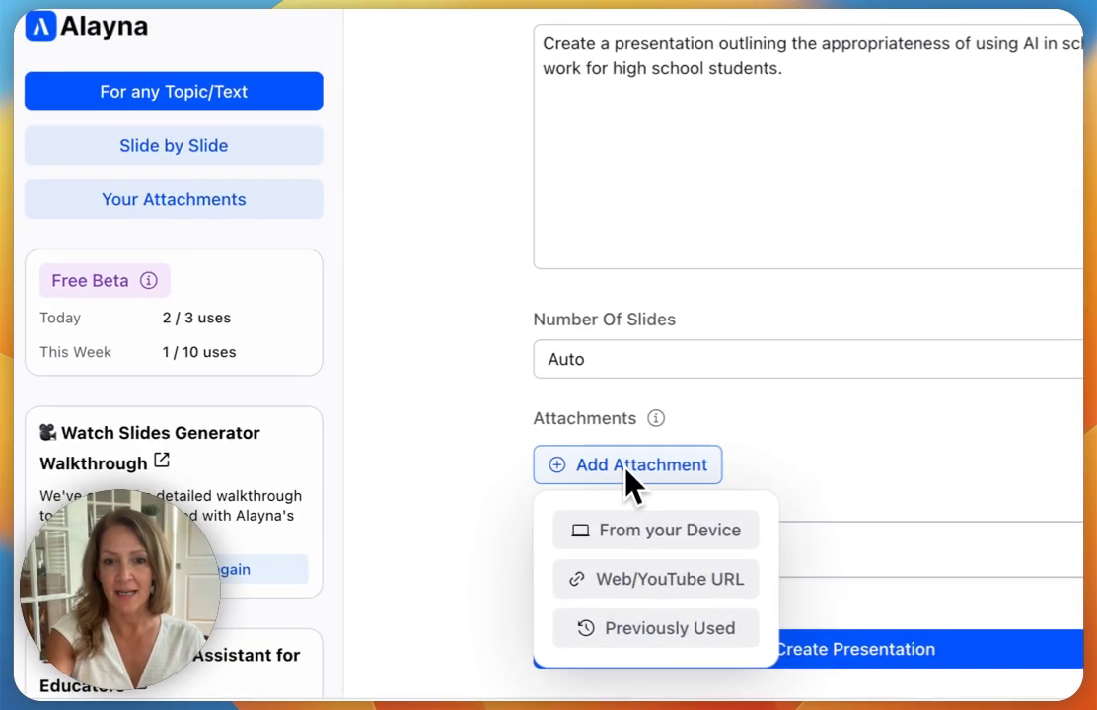
{"action": "left_click", "coordinate": [658, 538]}
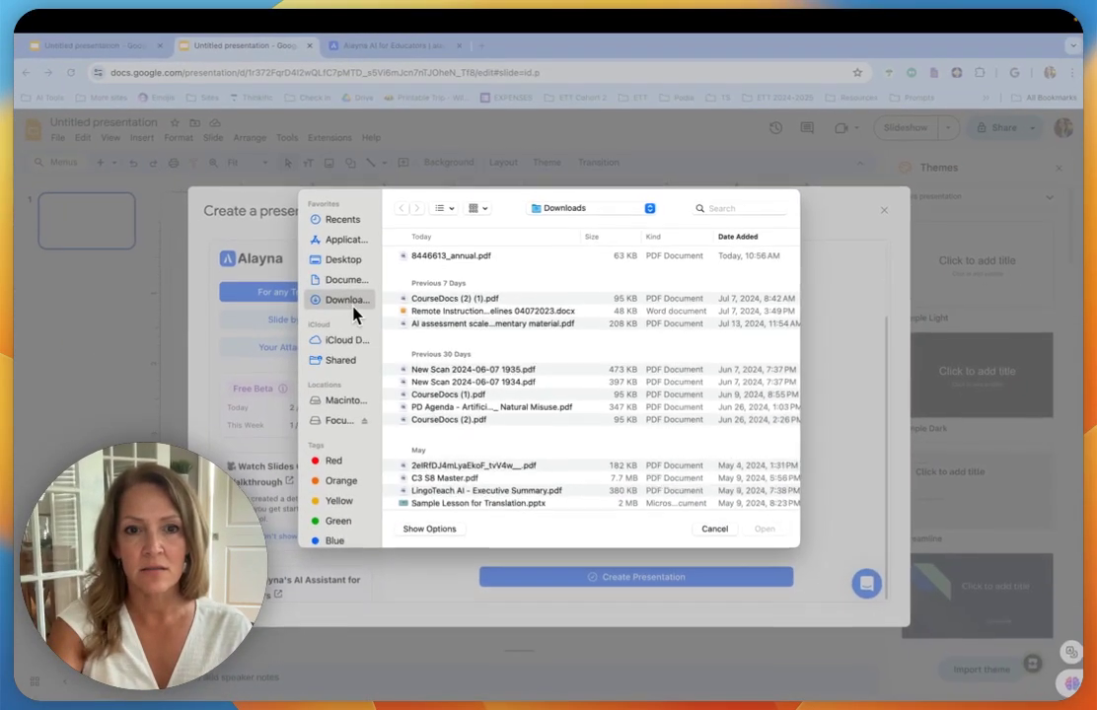
{"action": "left_click", "coordinate": [342, 260]}
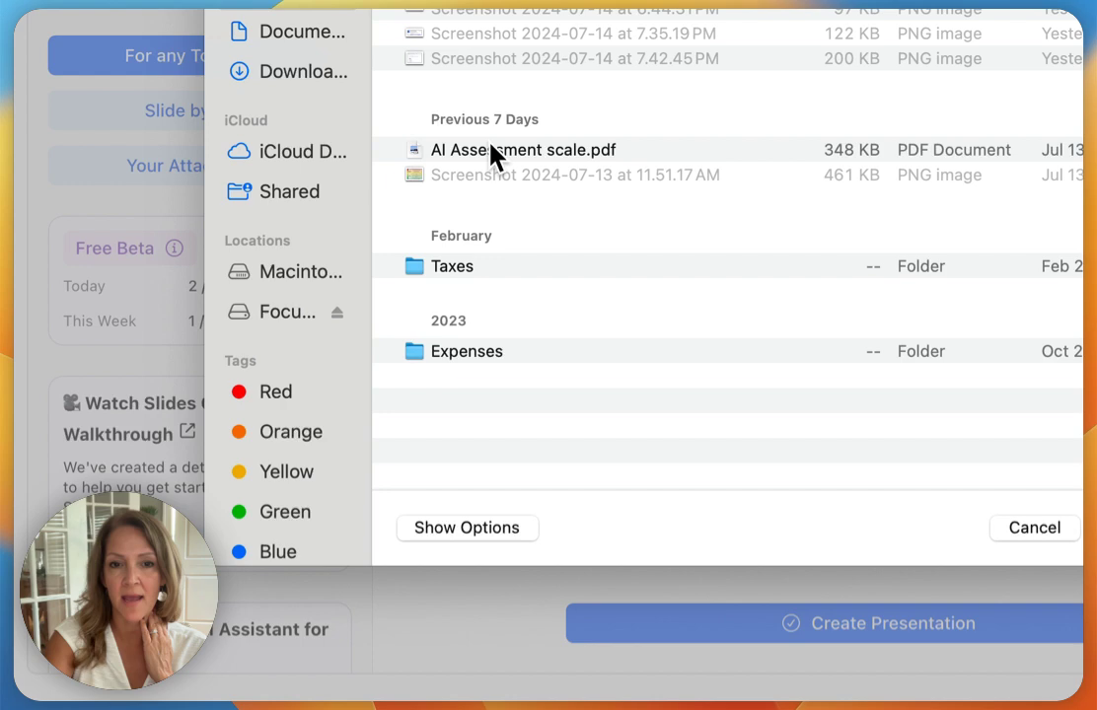
{"action": "left_click", "coordinate": [493, 211]}
{"action": "left_click", "coordinate": [799, 528]}
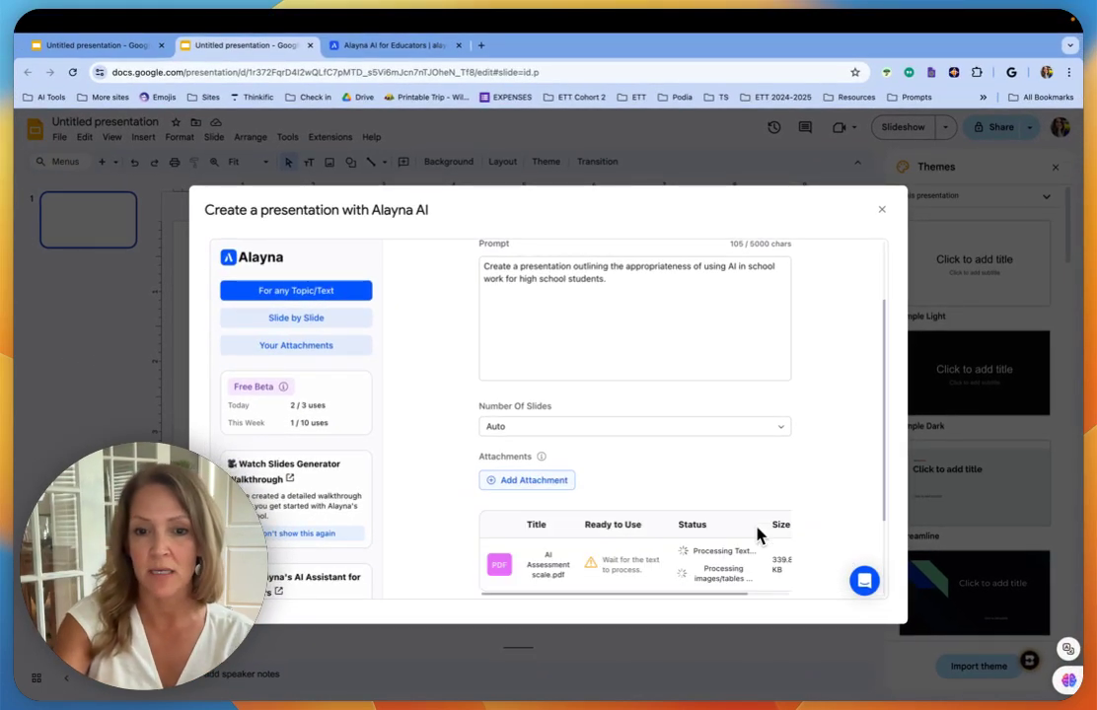
Step: Choose the Alayna Gradient theme and generate the presentation from the prompt and attachment
{"action": "scroll", "coordinate": [760, 464], "scroll_direction": "down", "scroll_amount": 2}
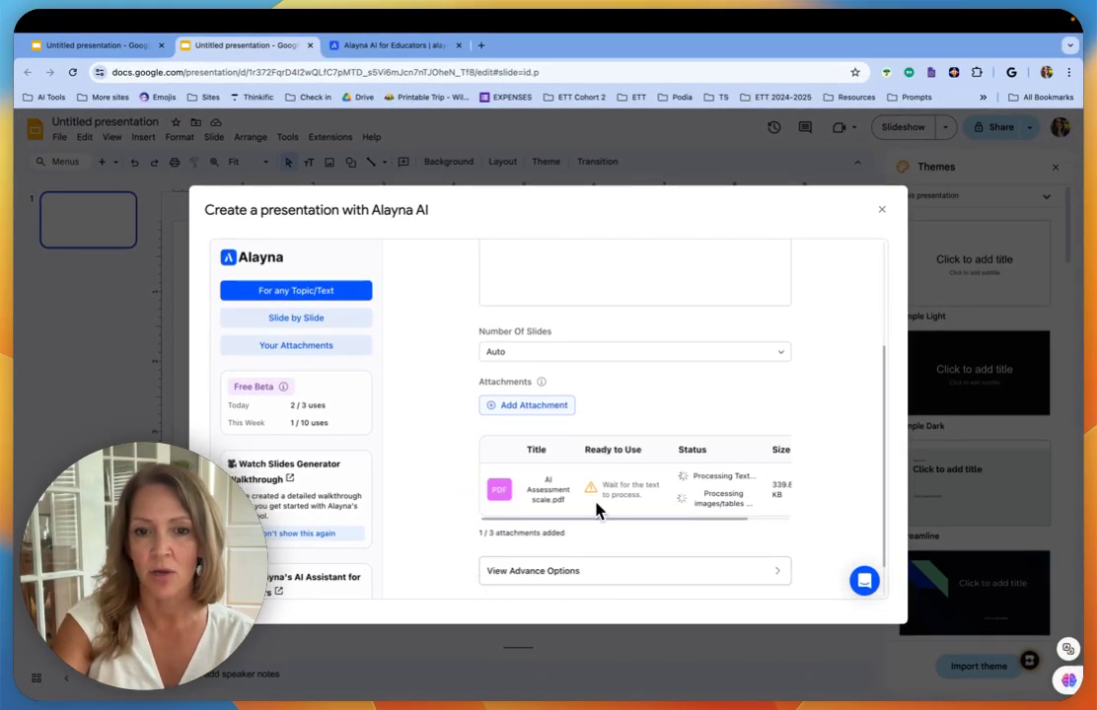
{"action": "scroll", "coordinate": [594, 509], "scroll_direction": "down", "scroll_amount": 1}
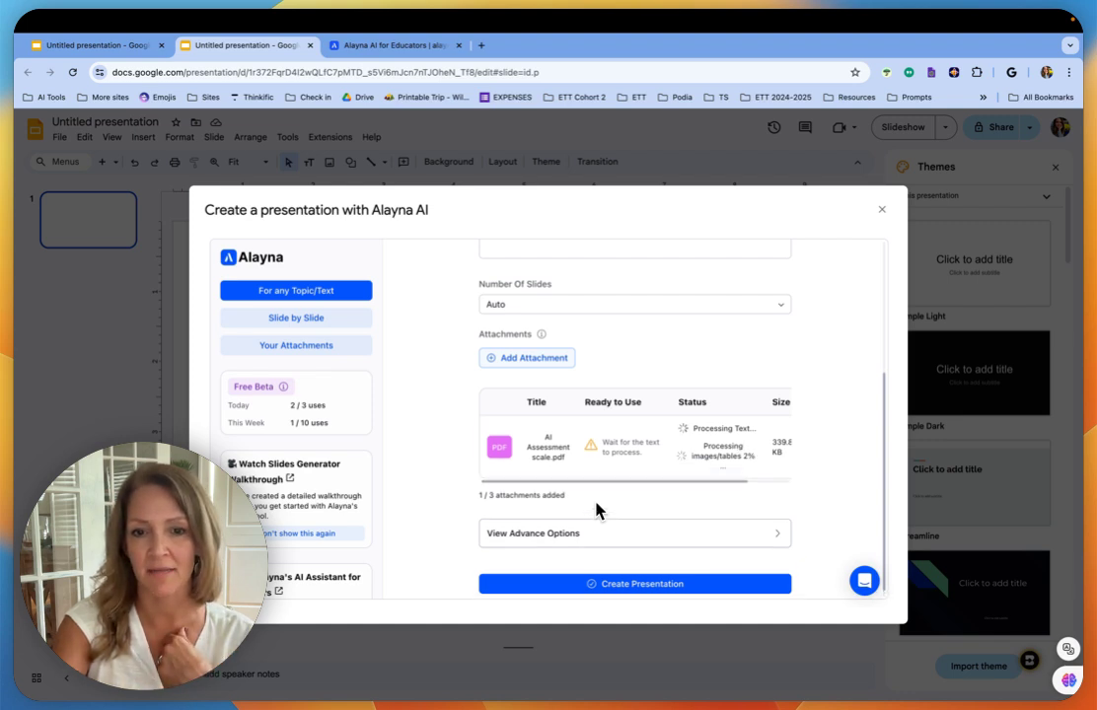
{"action": "left_click", "coordinate": [646, 584]}
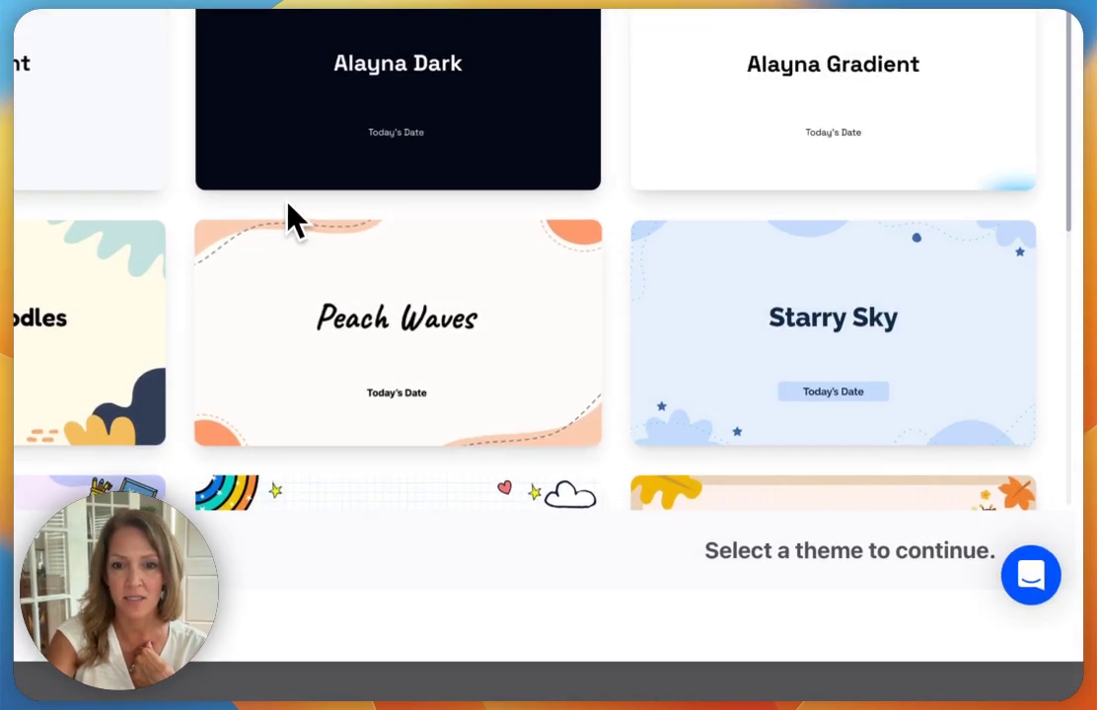
{"action": "scroll", "coordinate": [288, 215], "scroll_direction": "down", "scroll_amount": 5}
{"action": "scroll", "coordinate": [289, 219], "scroll_direction": "up", "scroll_amount": 5}
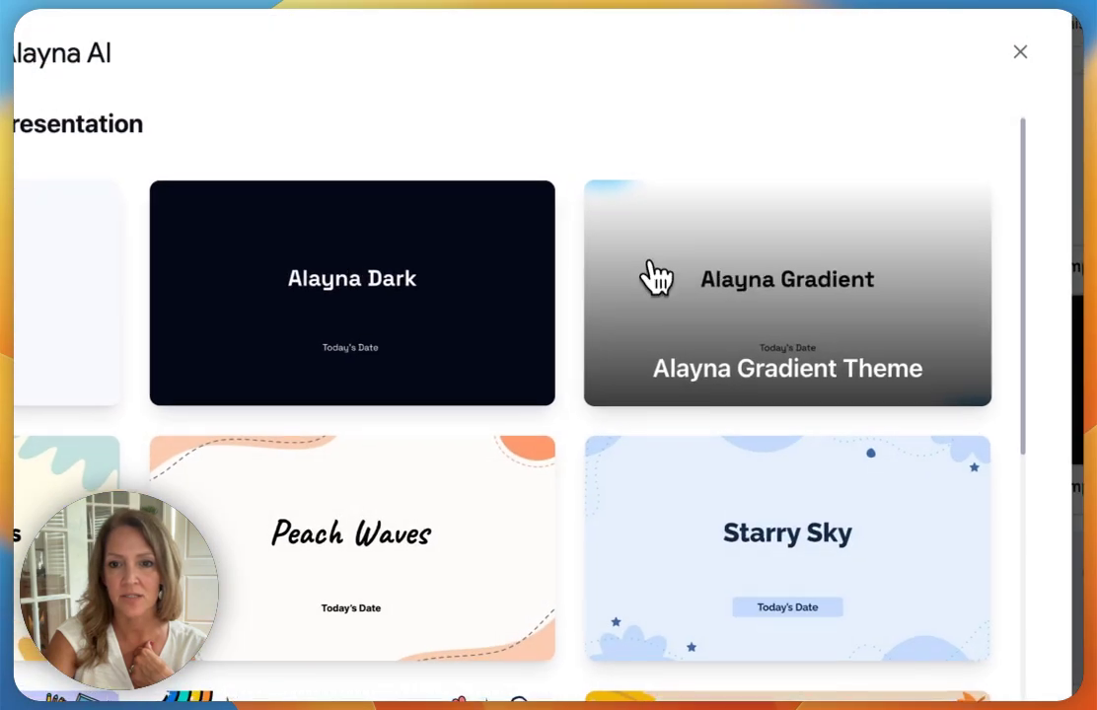
{"action": "left_click", "coordinate": [651, 278]}
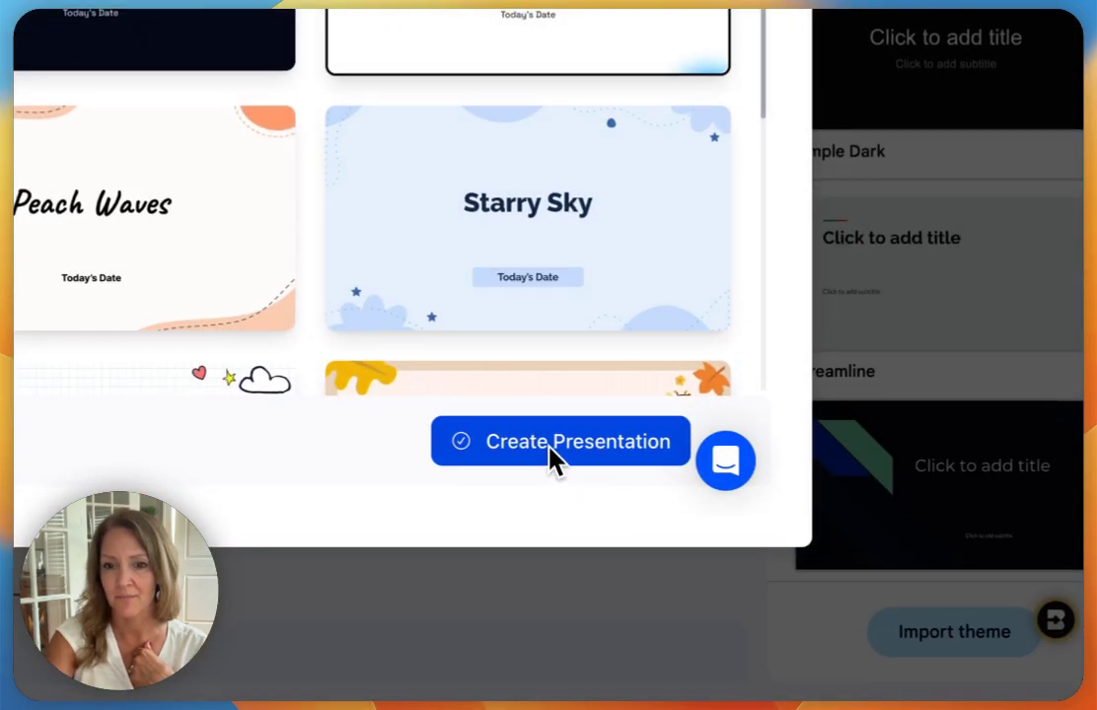
{"action": "left_click", "coordinate": [550, 458]}
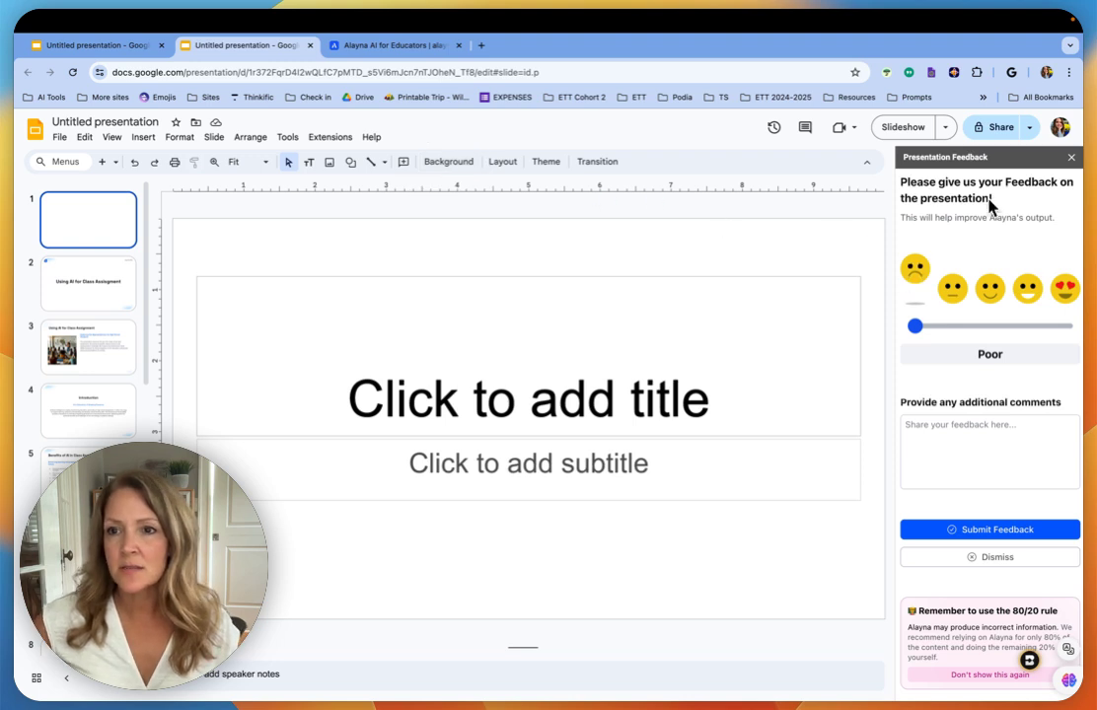
Step: Dismiss the feedback request and delete the blank first slide of the new presentation
{"action": "left_click", "coordinate": [1071, 160]}
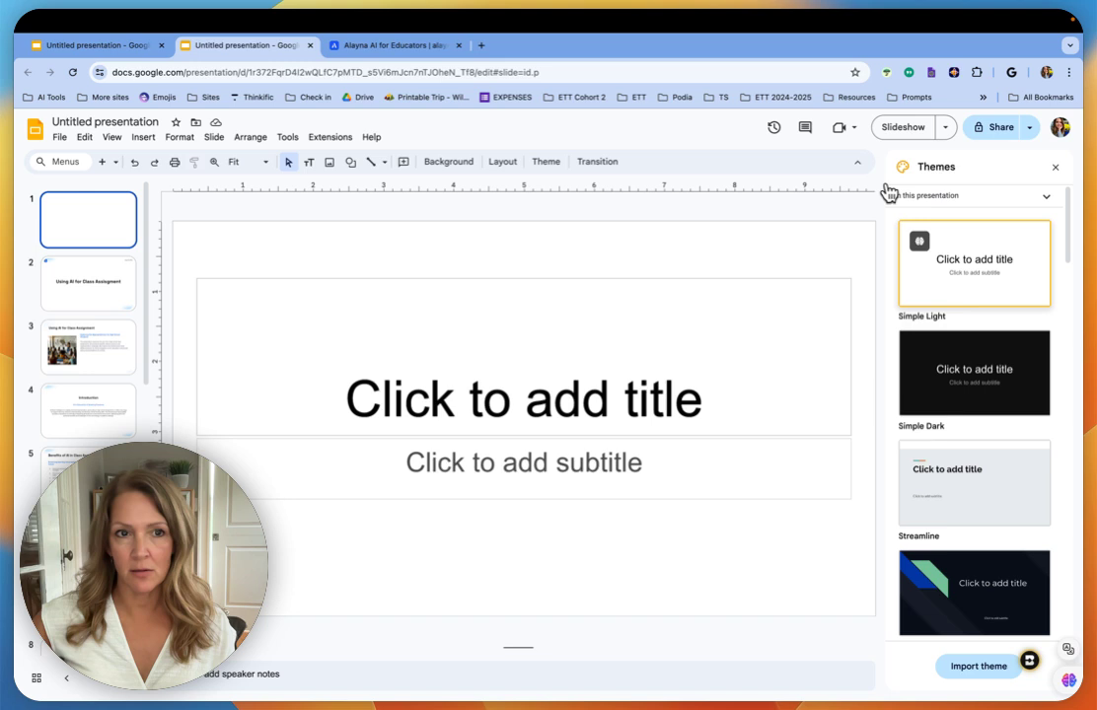
{"action": "left_click", "coordinate": [98, 229]}
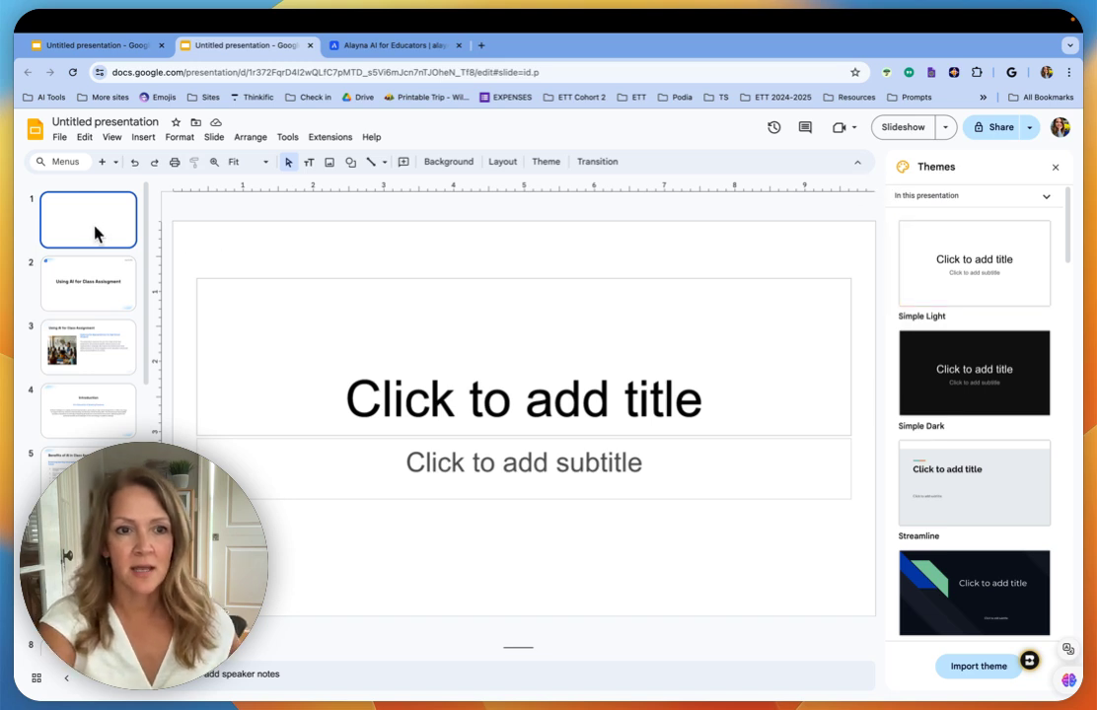
{"action": "key", "text": "Delete"}
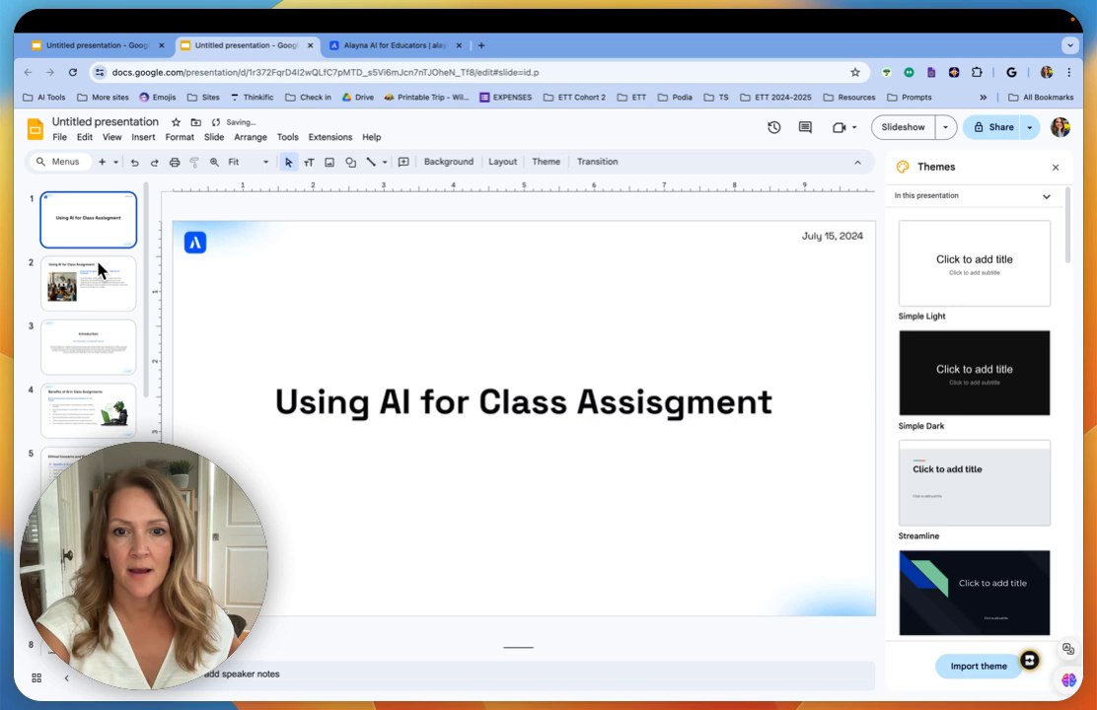
Step: Review the generated slides from Using AI for Class Assignment through the AI Assessment Scale to its Level 1 and Level 2 slides
{"action": "left_click", "coordinate": [98, 292]}
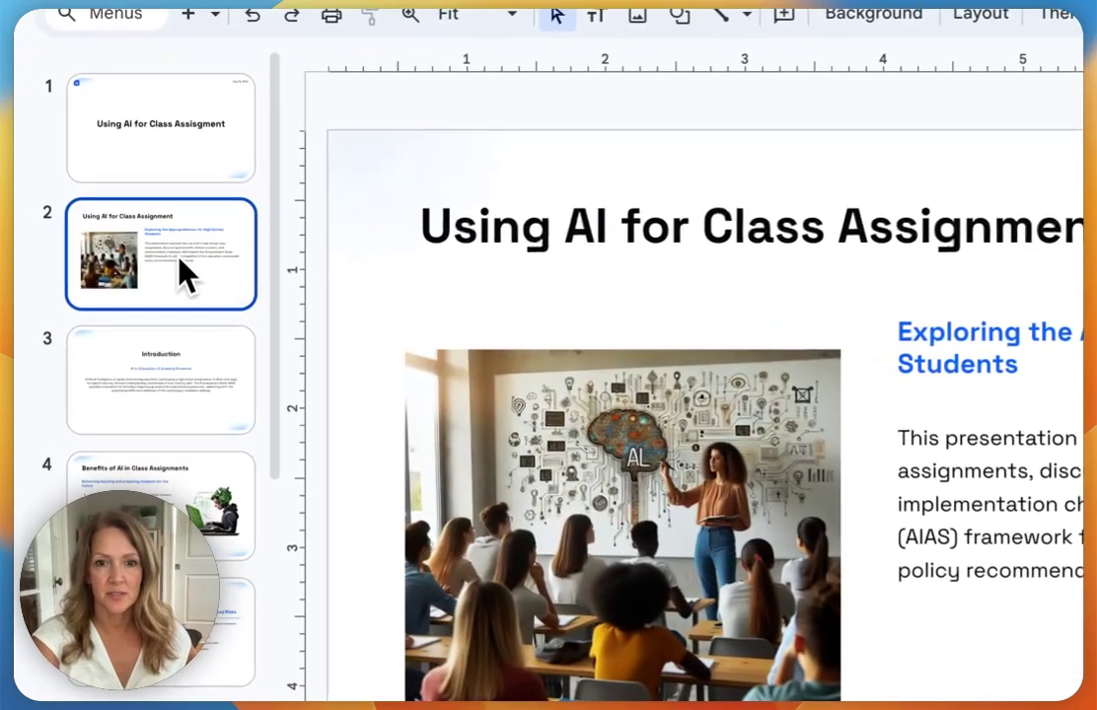
{"action": "left_click", "coordinate": [163, 393]}
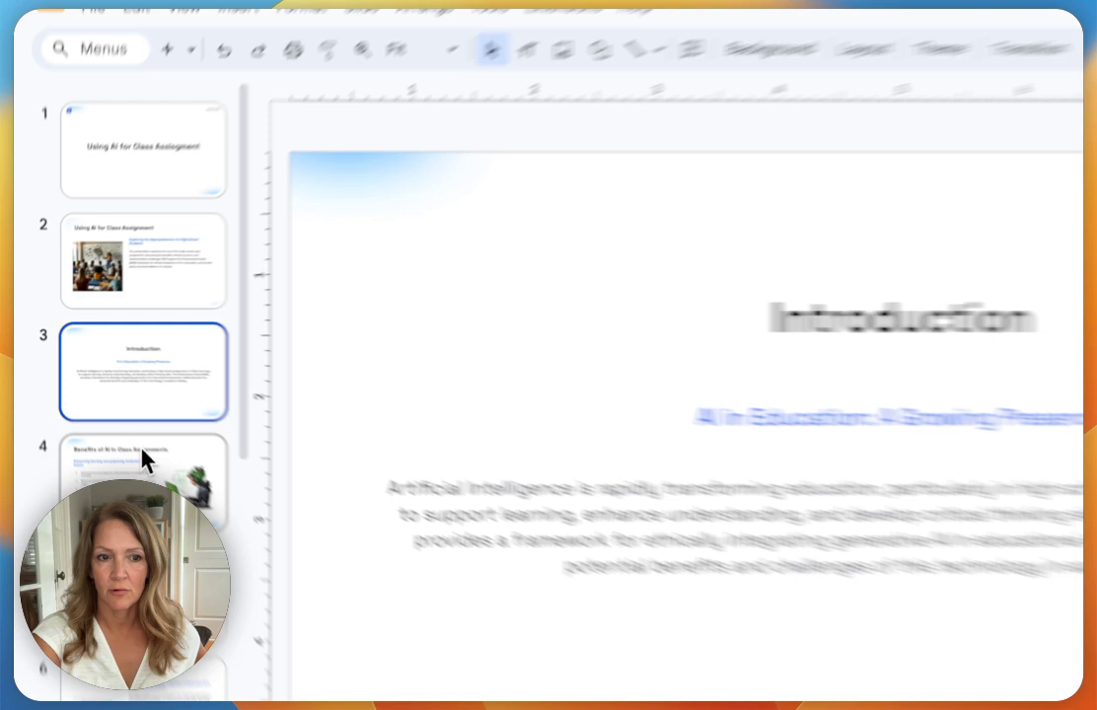
{"action": "left_click", "coordinate": [162, 480]}
{"action": "scroll", "coordinate": [87, 434], "scroll_direction": "down", "scroll_amount": 1}
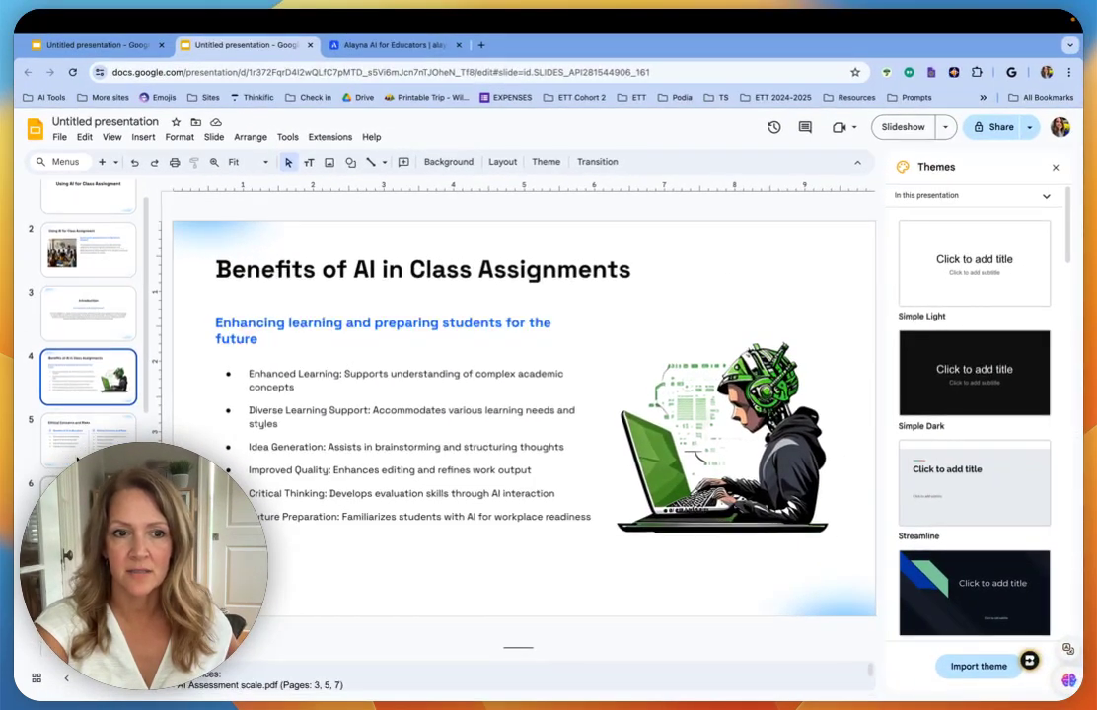
{"action": "left_click", "coordinate": [84, 462]}
{"action": "scroll", "coordinate": [77, 454], "scroll_direction": "down", "scroll_amount": 1}
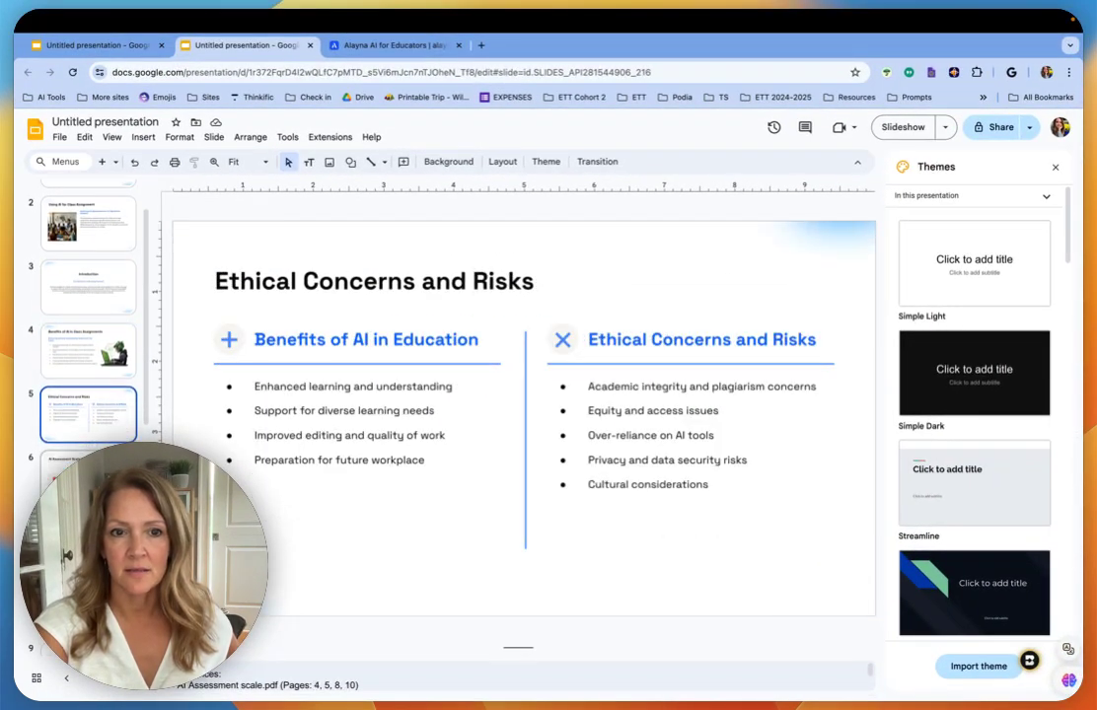
{"action": "key", "text": "Down"}
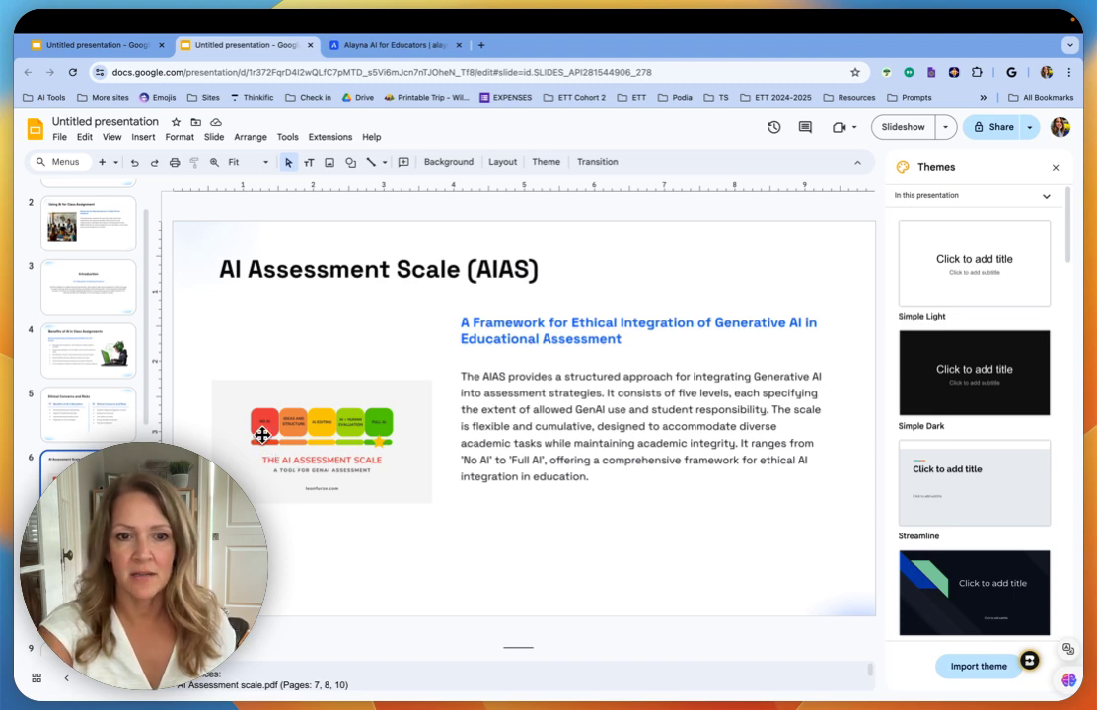
{"action": "left_click", "coordinate": [67, 549]}
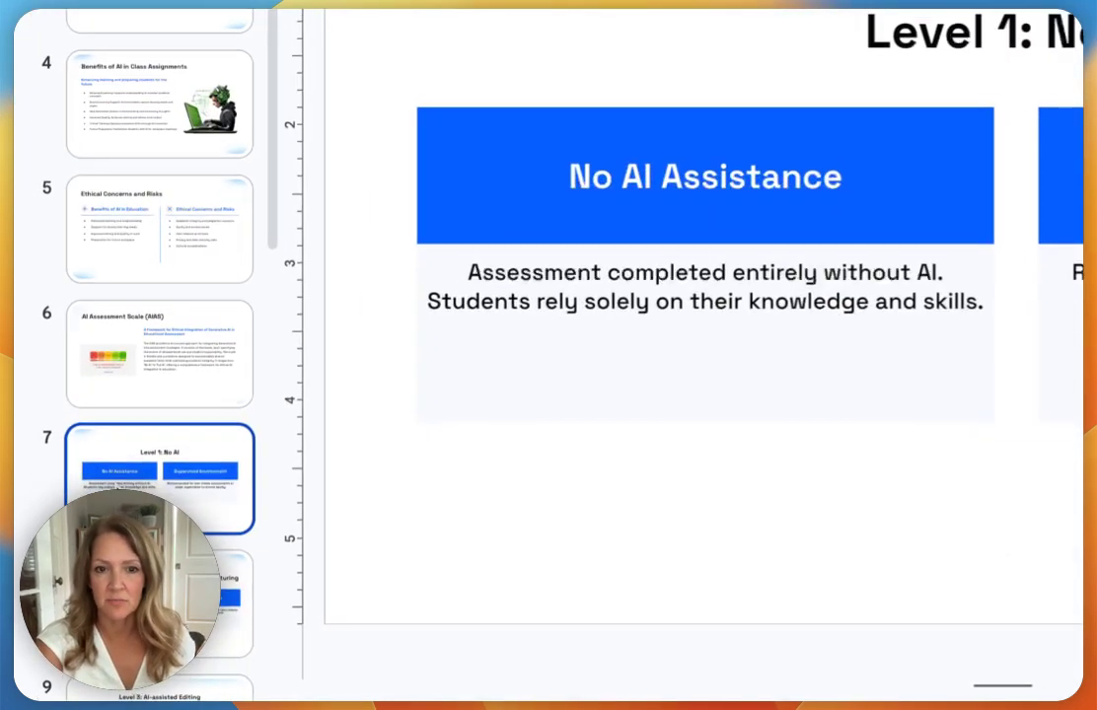
{"action": "scroll", "coordinate": [120, 487], "scroll_direction": "down", "scroll_amount": 4}
{"action": "left_click", "coordinate": [123, 433]}
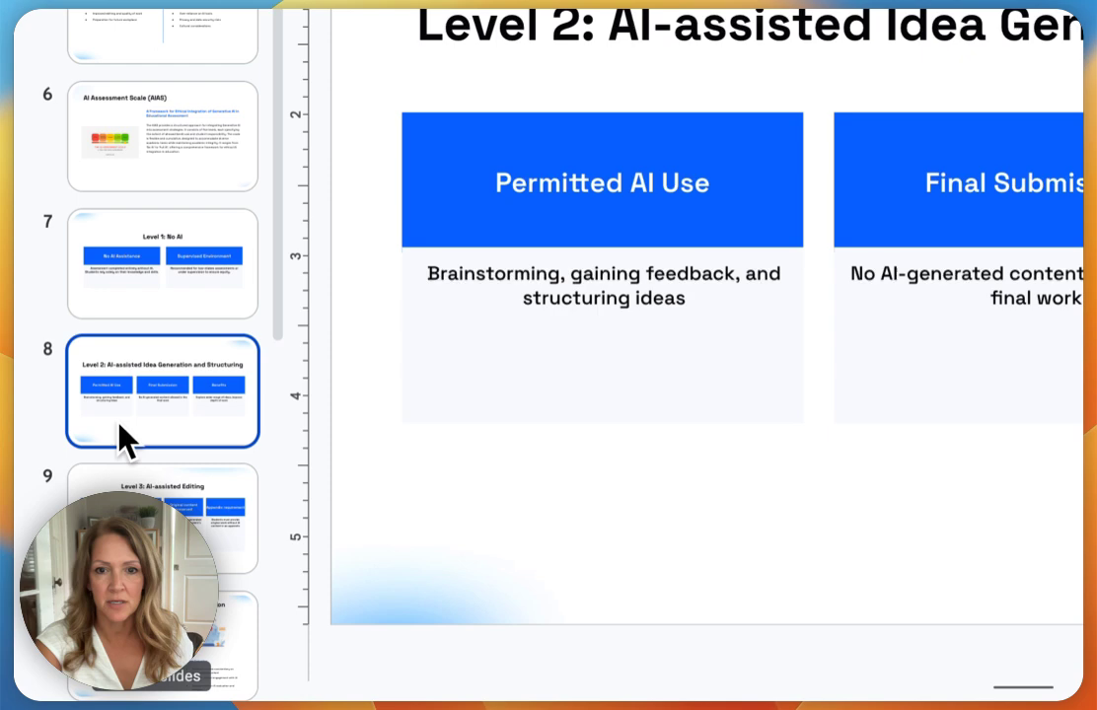
{"action": "left_click", "coordinate": [134, 235]}
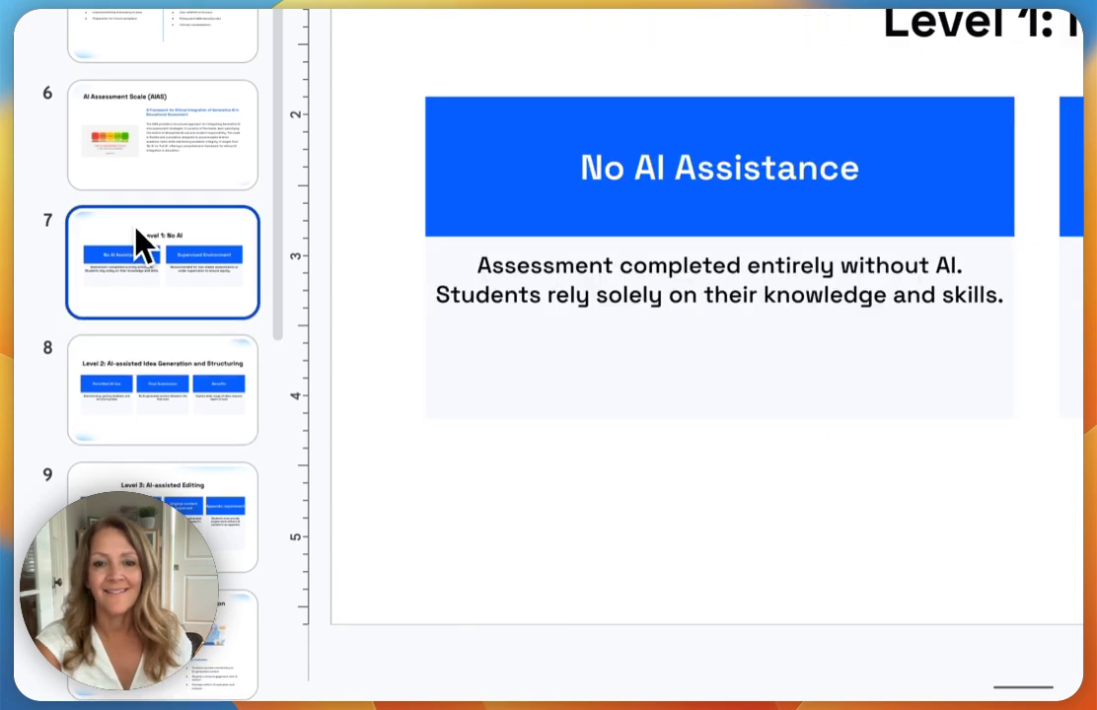
Step: Review the generated slides covering Level 3: AI-assisted Editing, Level 4: AI Task Completion, Human Evaluation, and Level 5: Full AI
{"action": "scroll", "coordinate": [130, 312], "scroll_direction": "down", "scroll_amount": 2}
{"action": "left_click", "coordinate": [129, 321]}
{"action": "key", "text": "Down"}
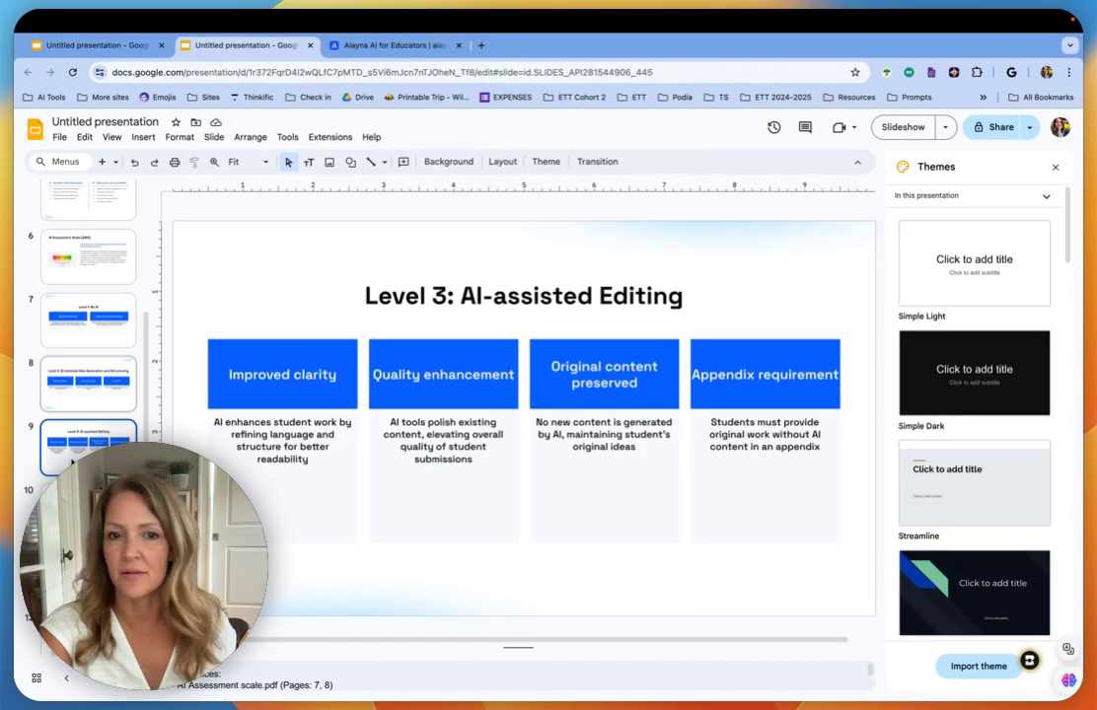
{"action": "left_click", "coordinate": [68, 443]}
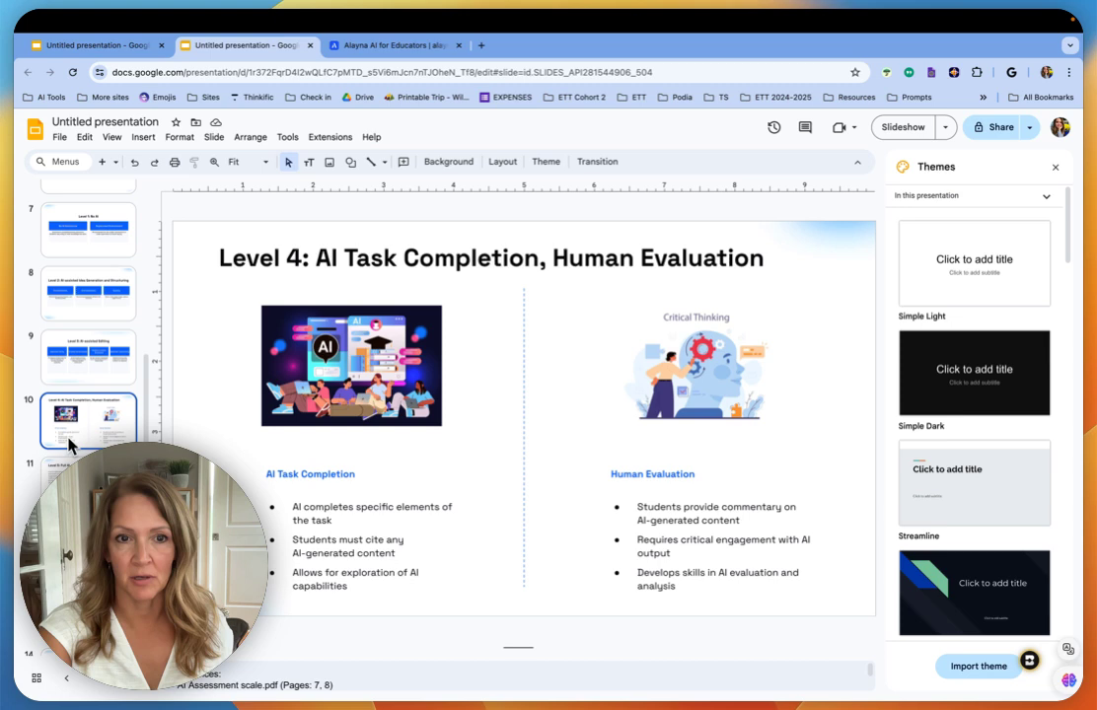
{"action": "scroll", "coordinate": [69, 446], "scroll_direction": "down", "scroll_amount": 1}
{"action": "left_click", "coordinate": [69, 444]}
{"action": "scroll", "coordinate": [70, 445], "scroll_direction": "down", "scroll_amount": 2}
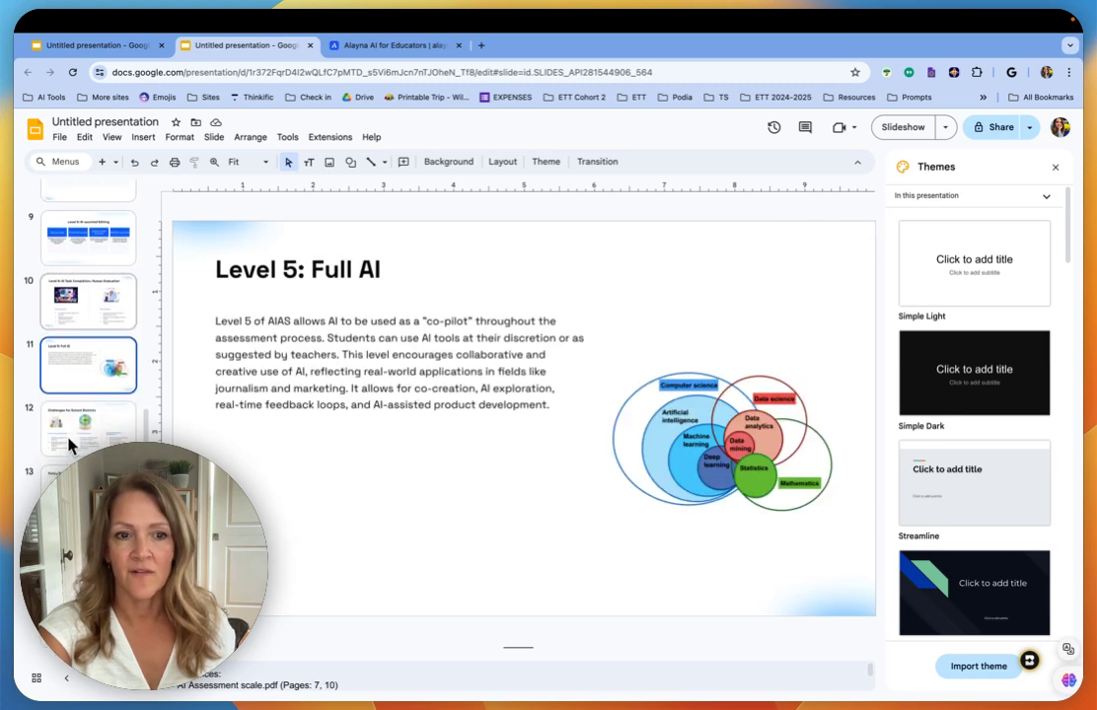
Step: Review the slides from Challenges for School Districts through Policy Recommendations and Expert Insights to the Conclusion, and return to the first slide
{"action": "left_click", "coordinate": [65, 367]}
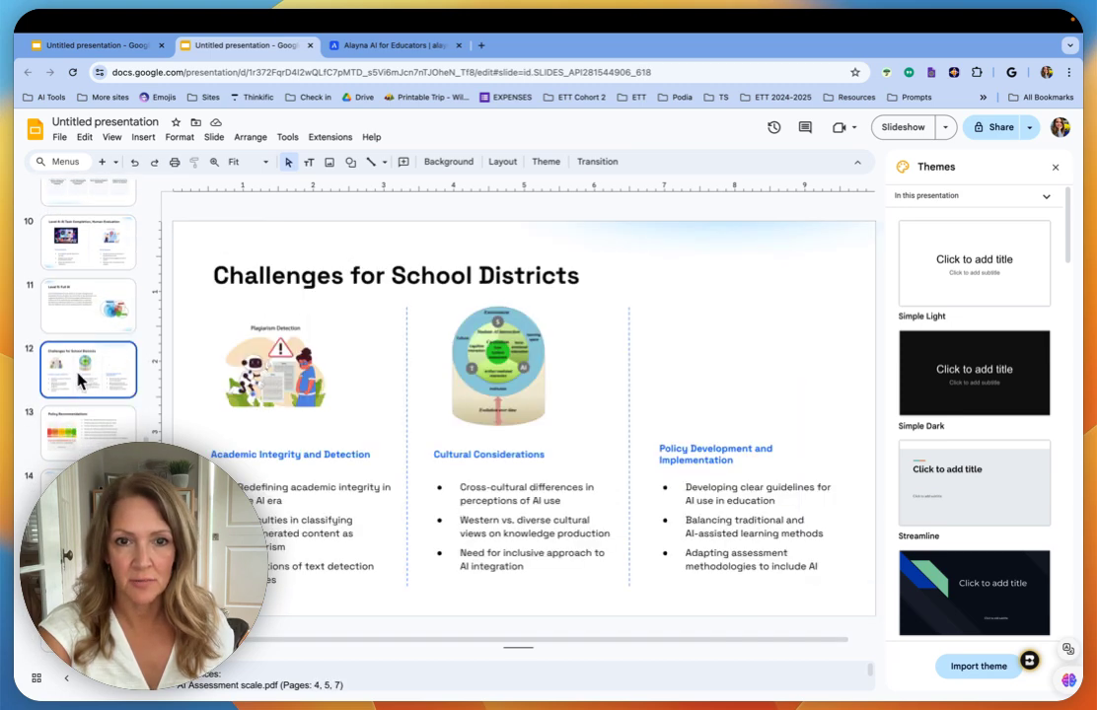
{"action": "left_click", "coordinate": [79, 439]}
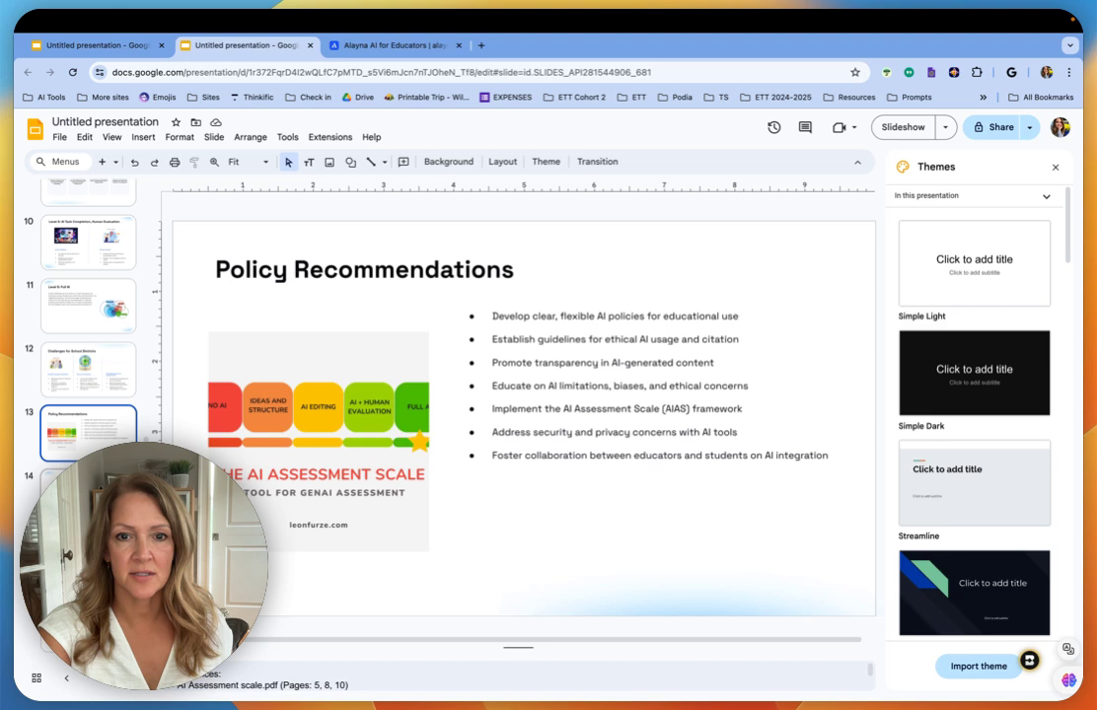
{"action": "key", "text": "Down"}
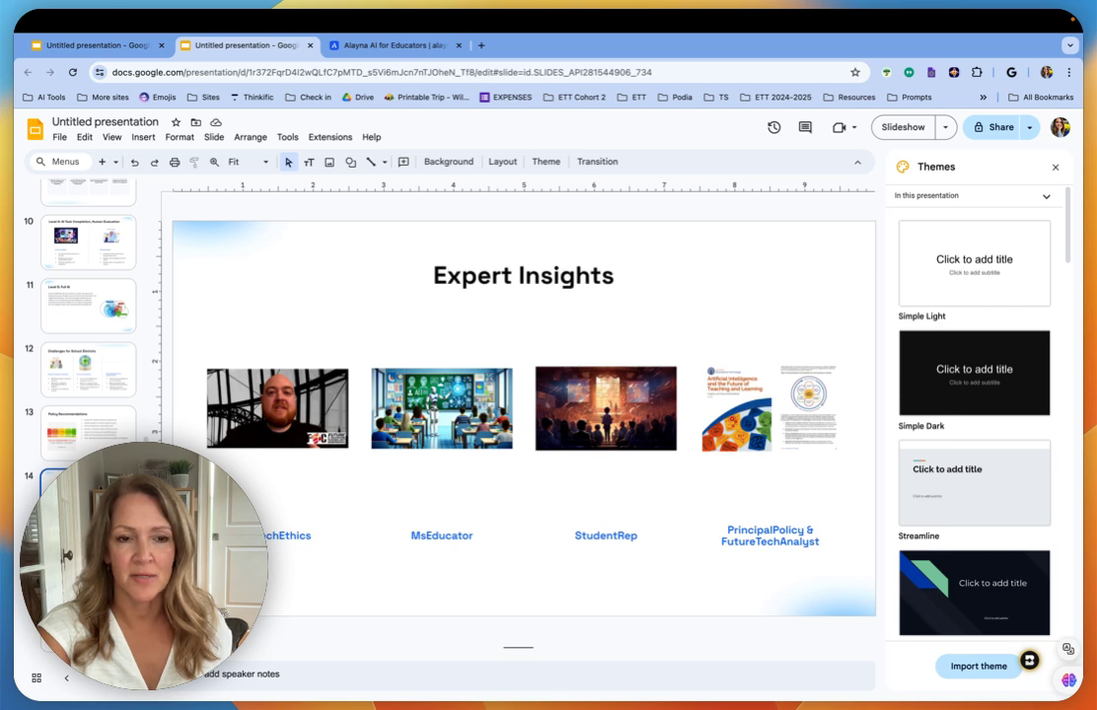
{"action": "scroll", "coordinate": [85, 434], "scroll_direction": "down", "scroll_amount": 1}
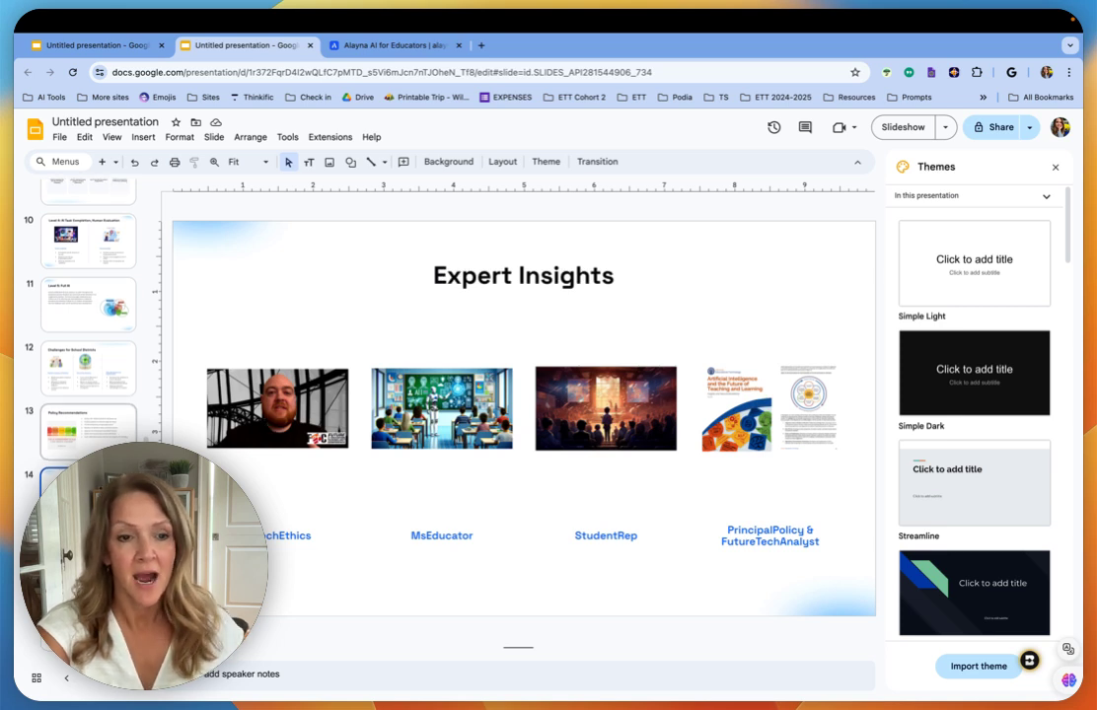
{"action": "key", "text": "Down"}
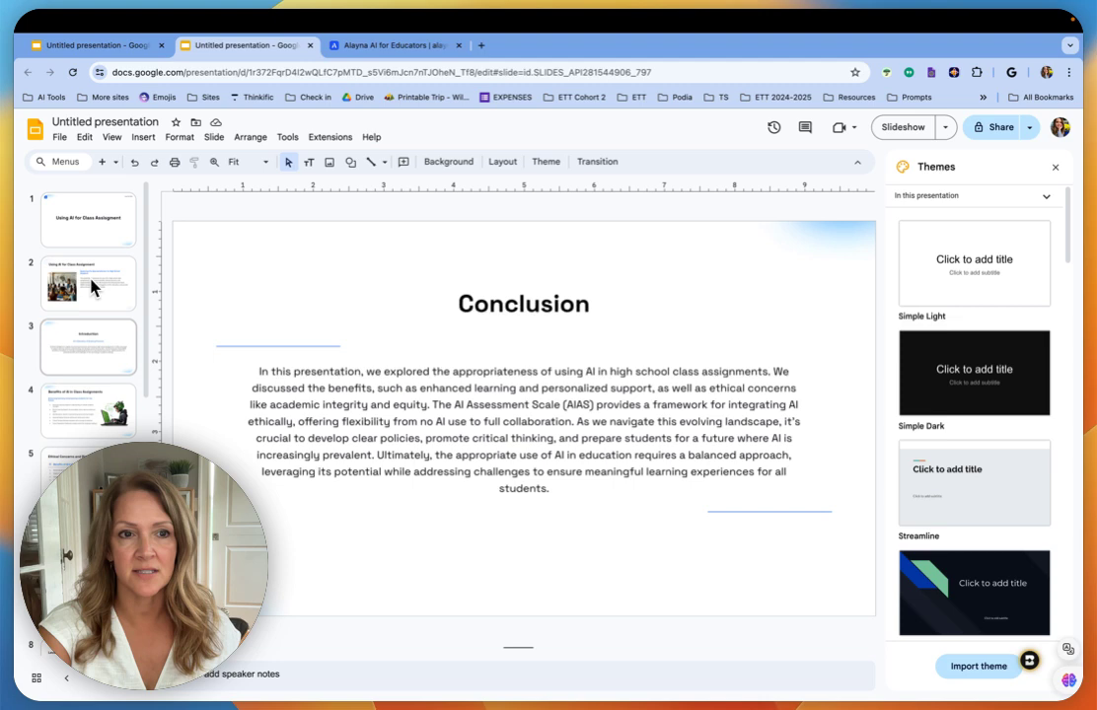
{"action": "left_click", "coordinate": [95, 236]}
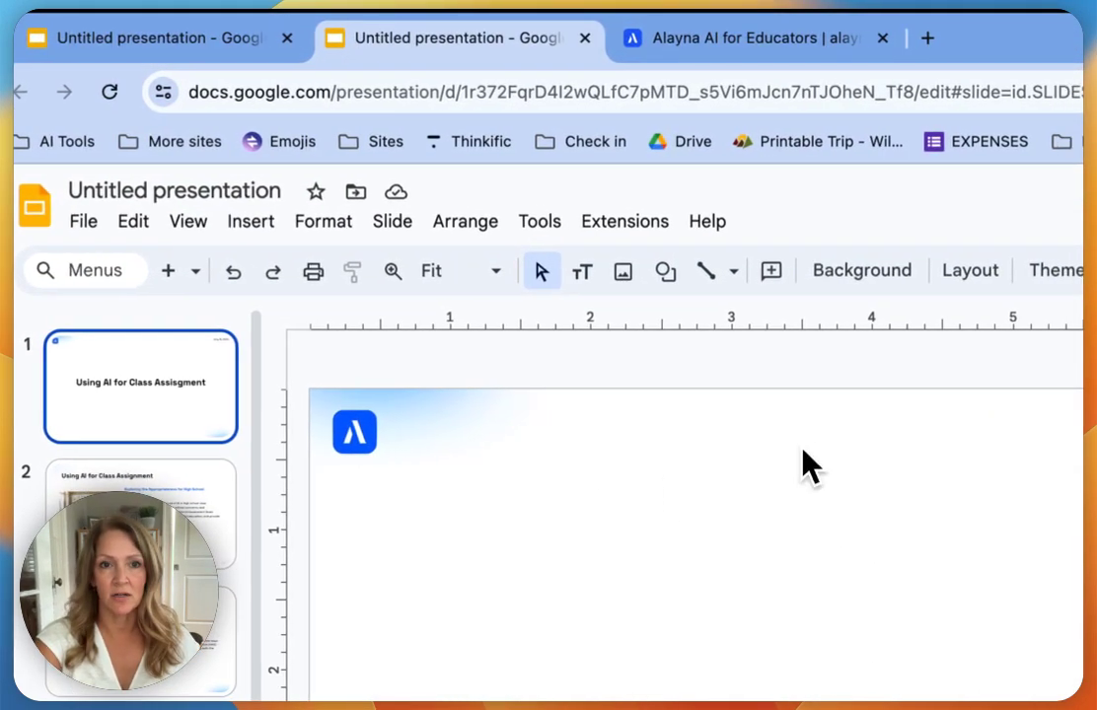
Step: Create a new blank presentation and open Alayna AI's presentation generator in it
{"action": "left_click", "coordinate": [106, 236]}
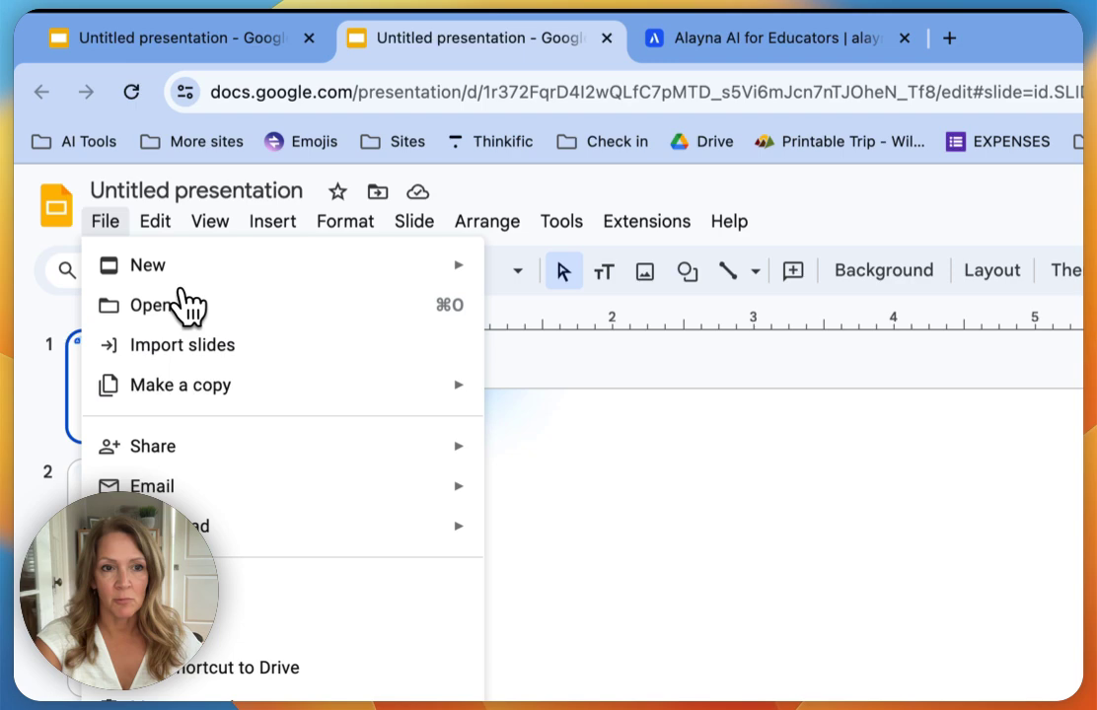
{"action": "mouse_move", "coordinate": [174, 275]}
{"action": "left_click", "coordinate": [570, 276]}
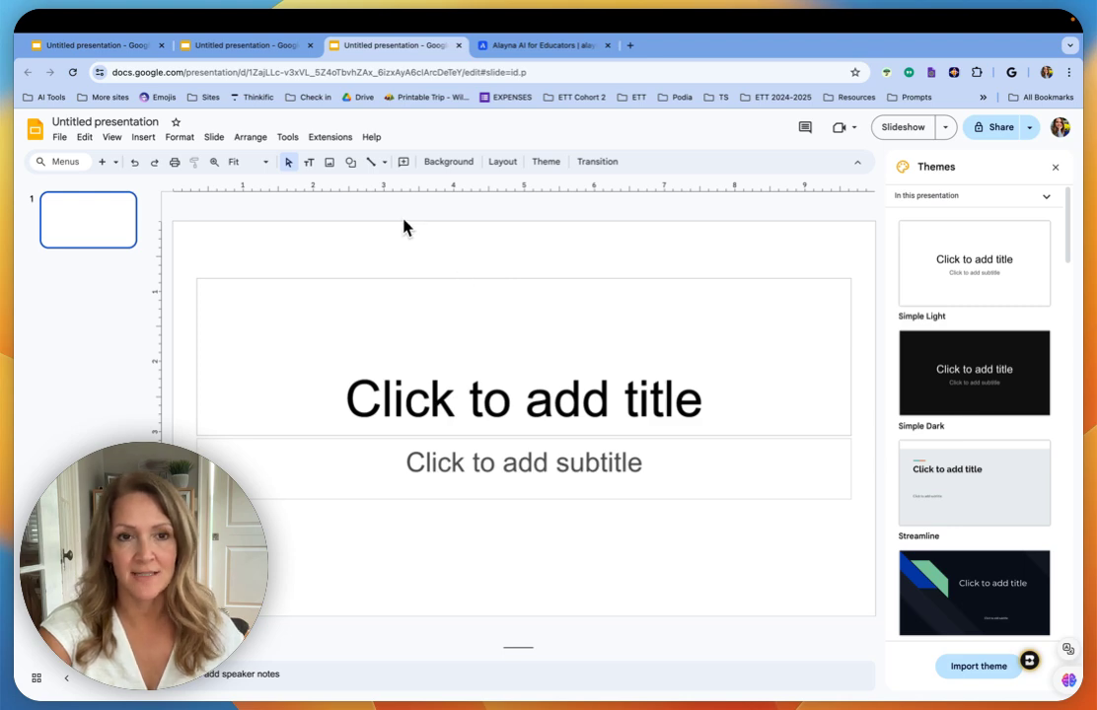
{"action": "left_click", "coordinate": [331, 139]}
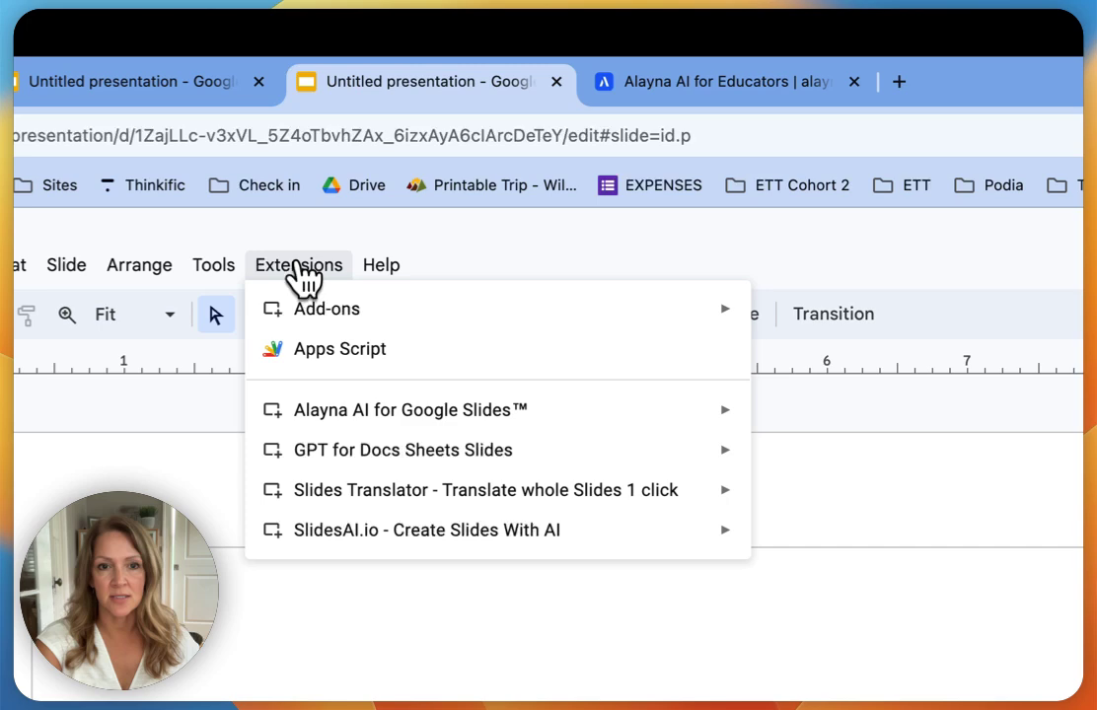
{"action": "mouse_move", "coordinate": [335, 280]}
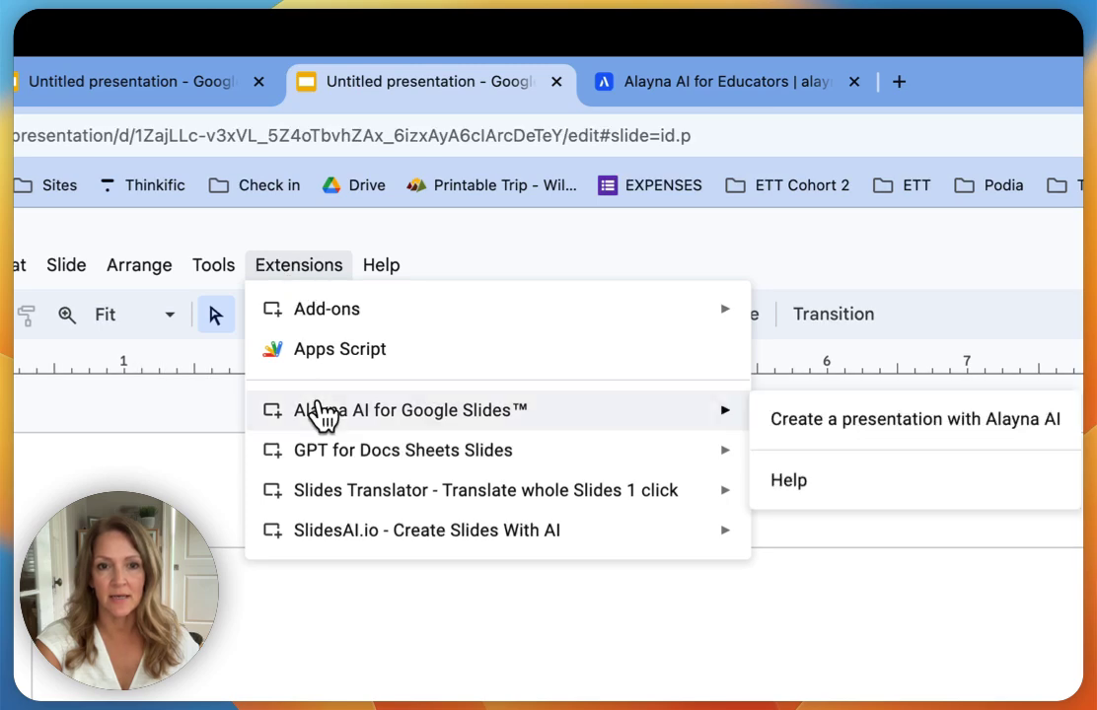
{"action": "left_click", "coordinate": [815, 425]}
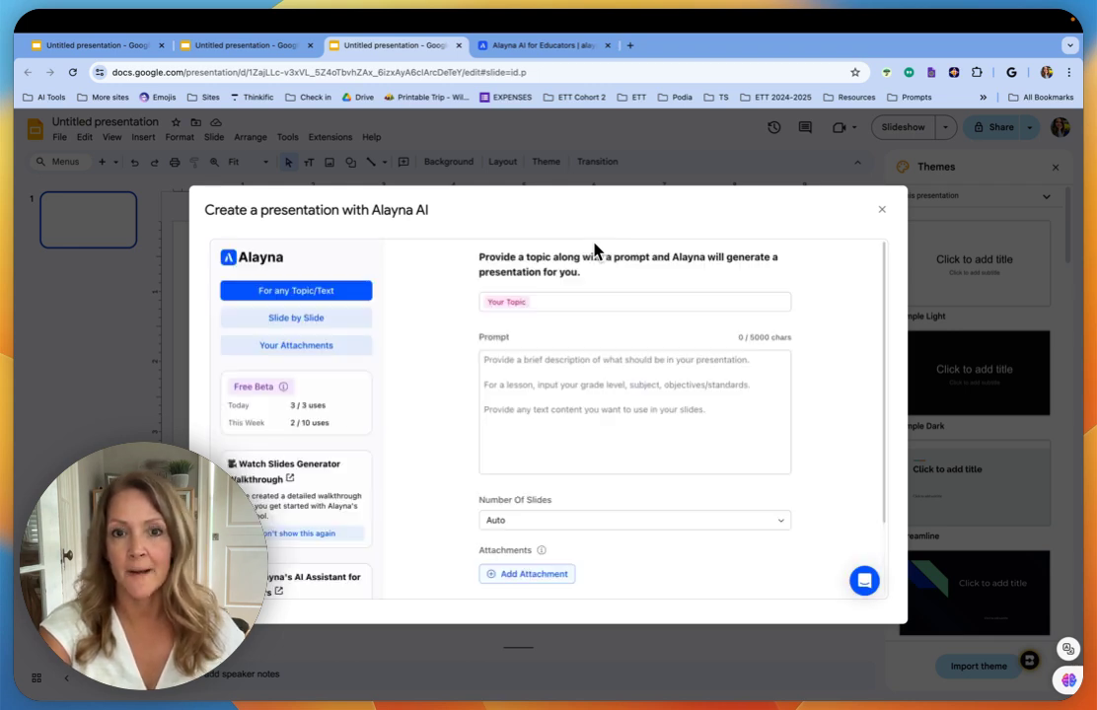
Step: Enter Digital Citizenship as the presentation topic and Grade 6 as the prompt
{"action": "left_click", "coordinate": [563, 301]}
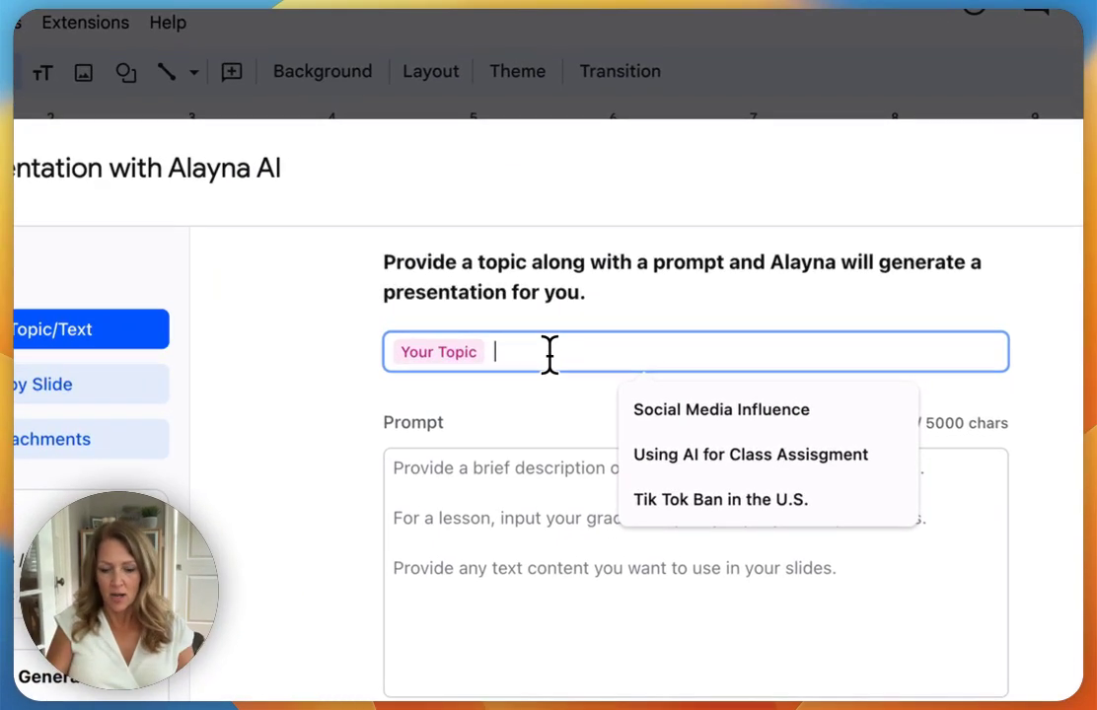
{"action": "type", "text": "Digital Citizye"}
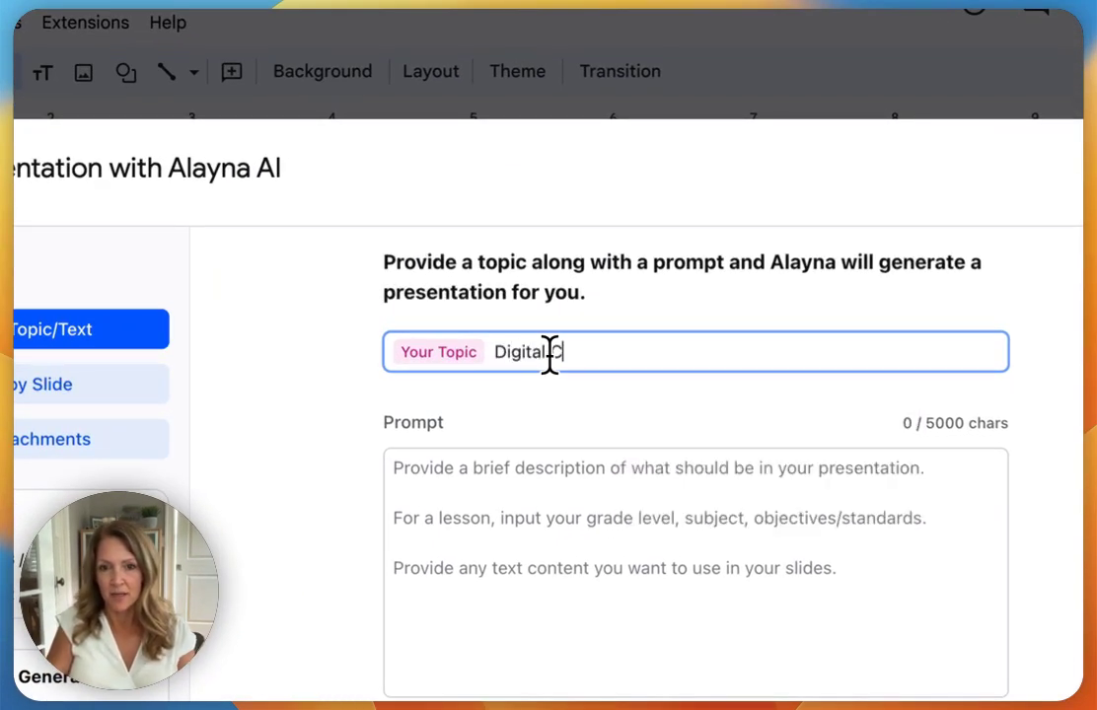
{"action": "key", "text": "BackSpace"}
{"action": "key", "text": "BackSpace"}
{"action": "type", "text": "en"}
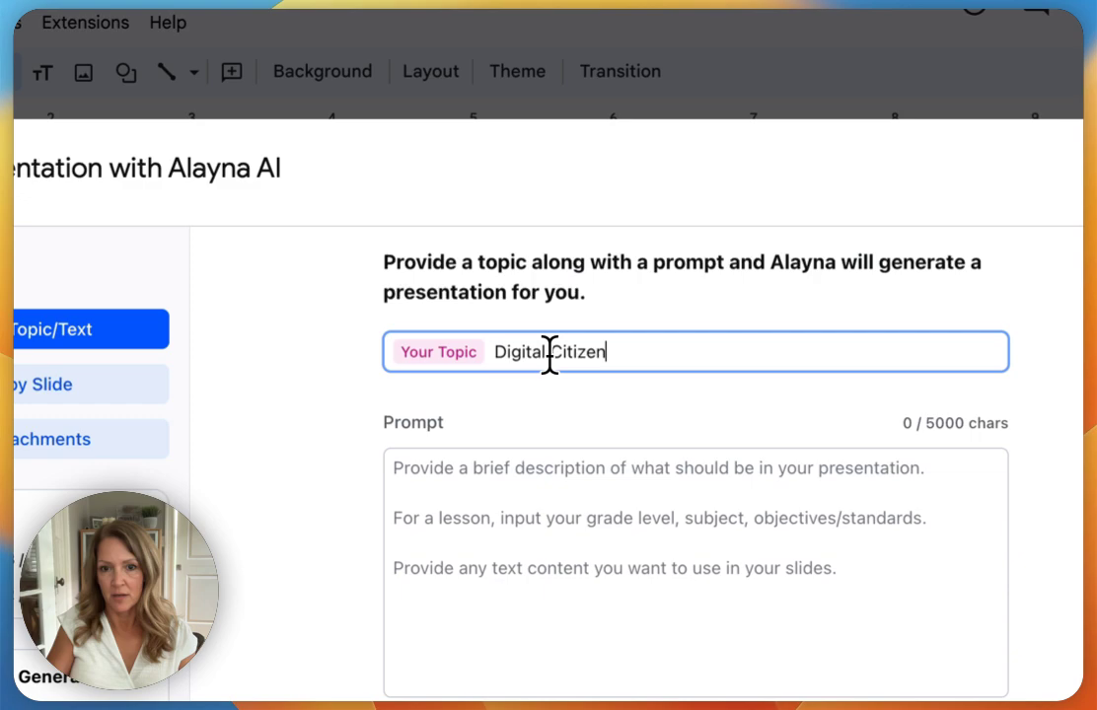
{"action": "type", "text": "ship"}
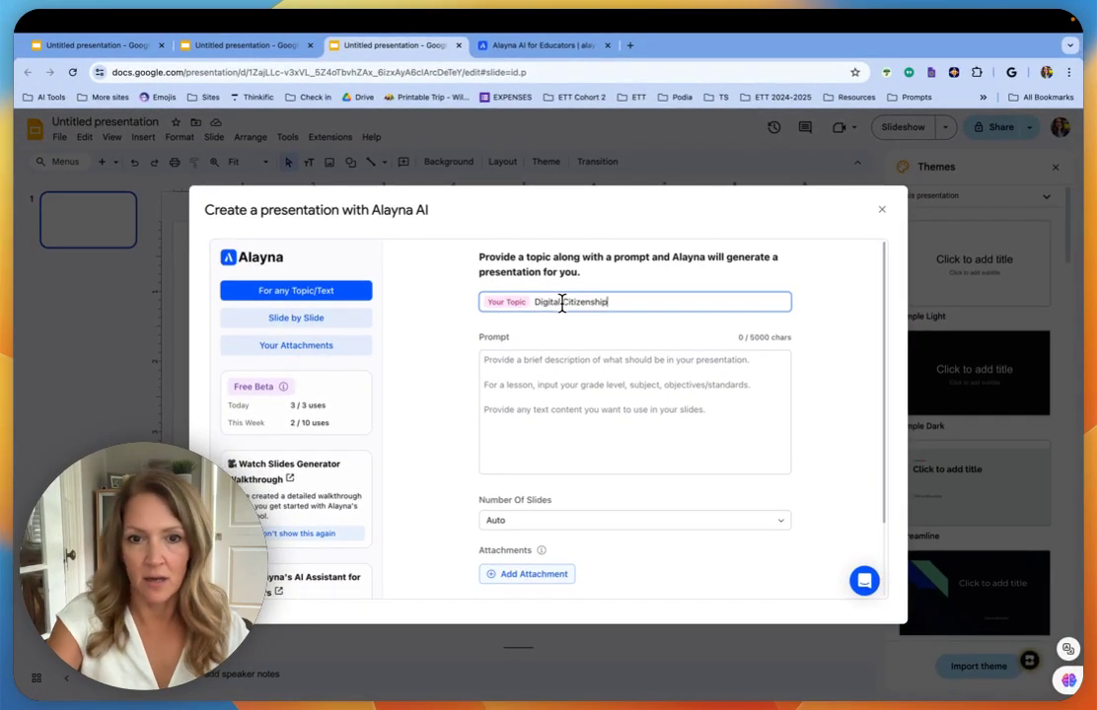
{"action": "left_click", "coordinate": [558, 368]}
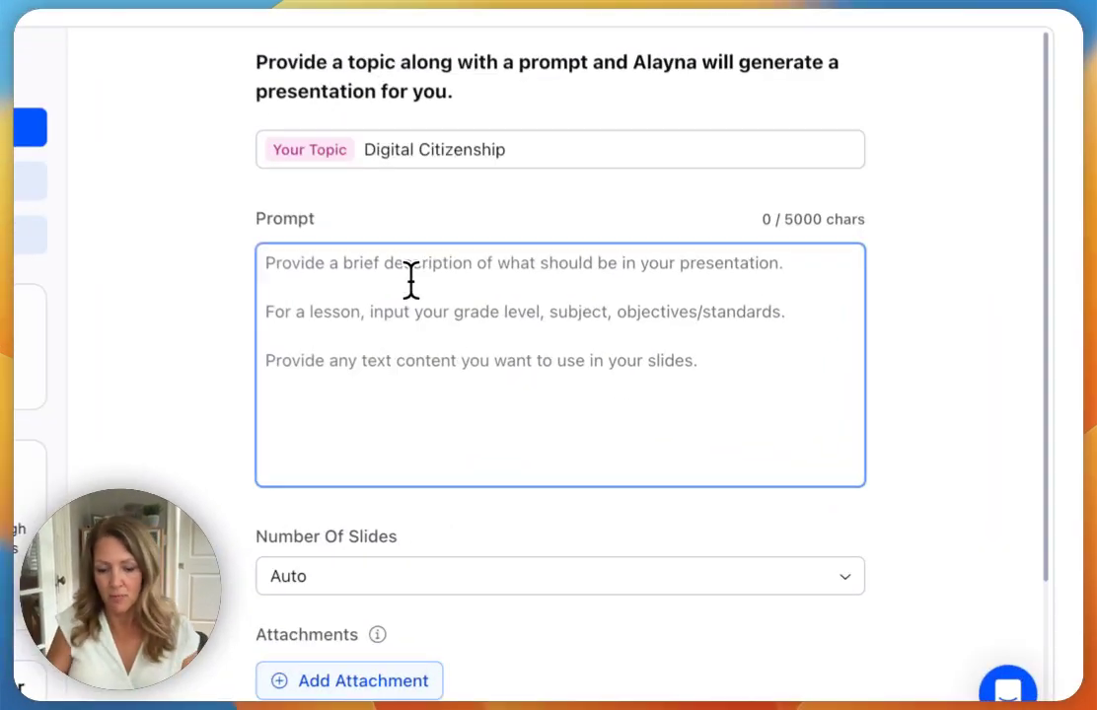
{"action": "type", "text": "Grade 6"}
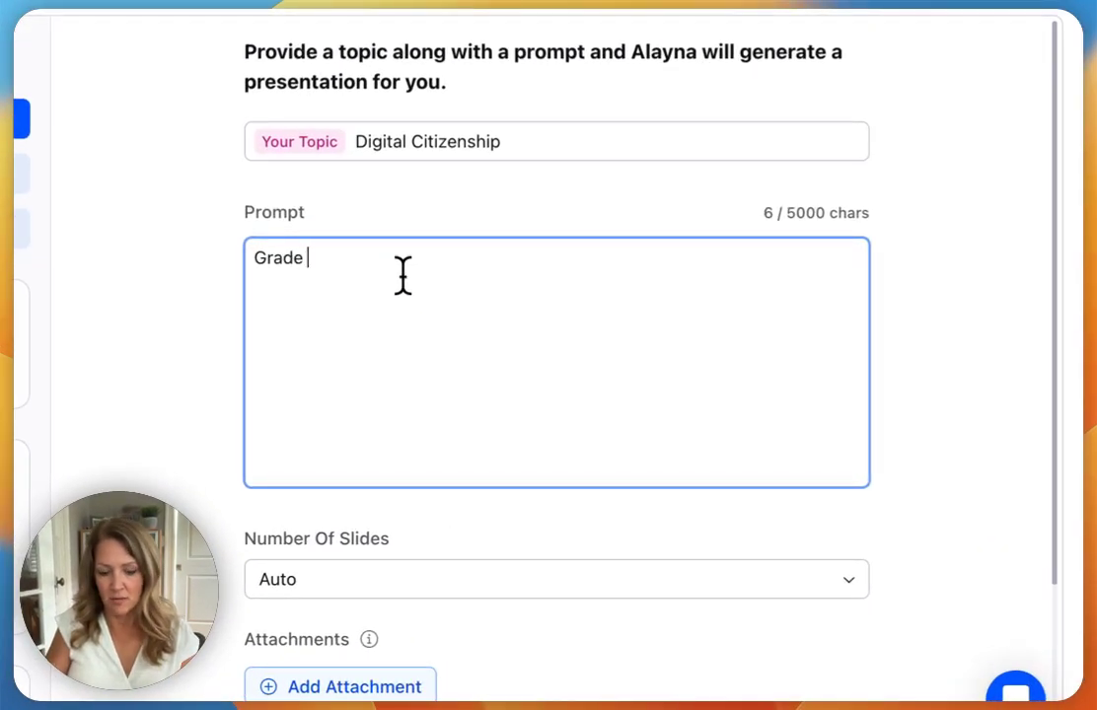
Step: Show the generator's advanced options and turn on Web Research Mode
{"action": "scroll", "coordinate": [403, 276], "scroll_direction": "down", "scroll_amount": 5}
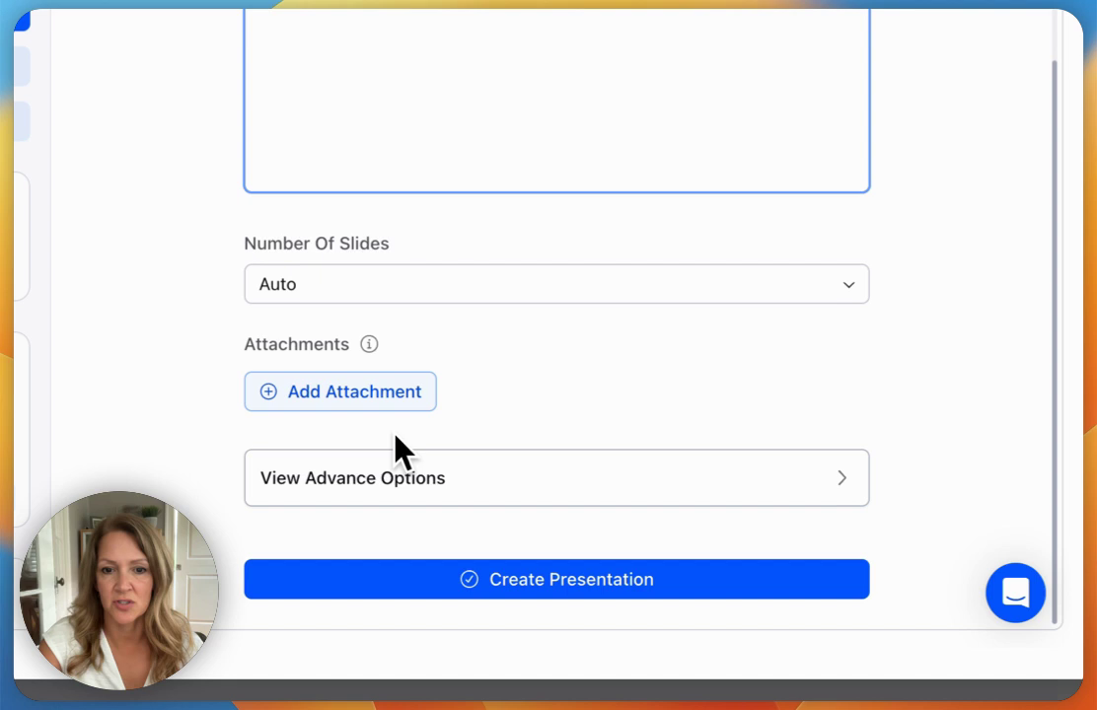
{"action": "left_click", "coordinate": [541, 479]}
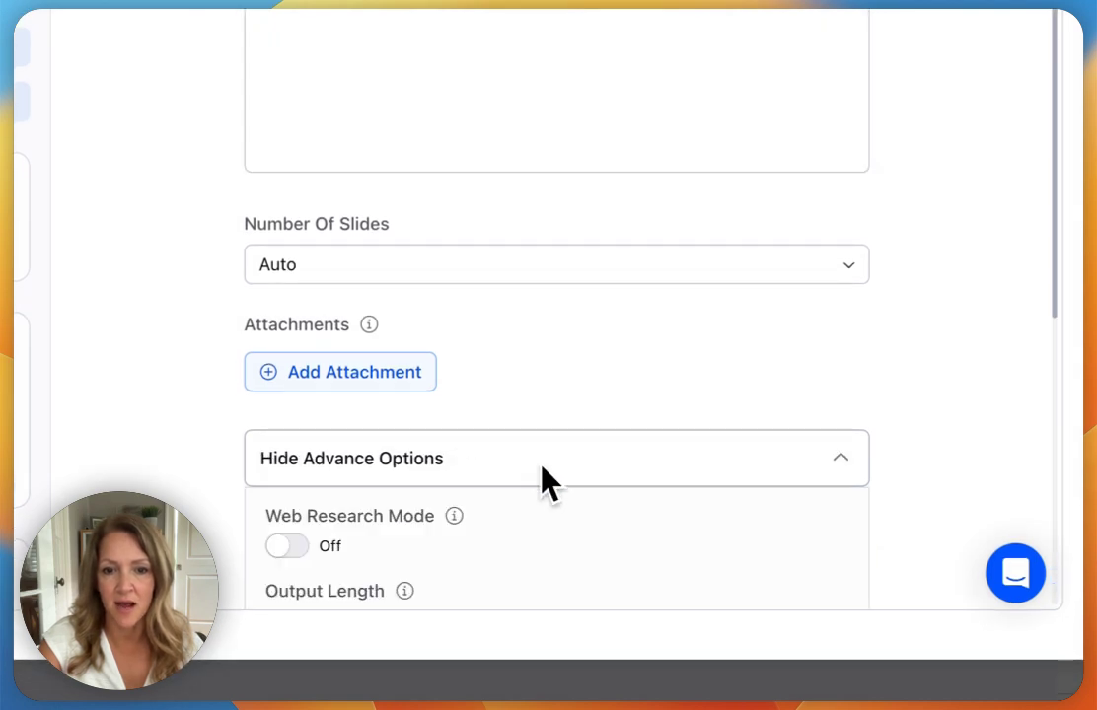
{"action": "scroll", "coordinate": [541, 479], "scroll_direction": "down", "scroll_amount": 3}
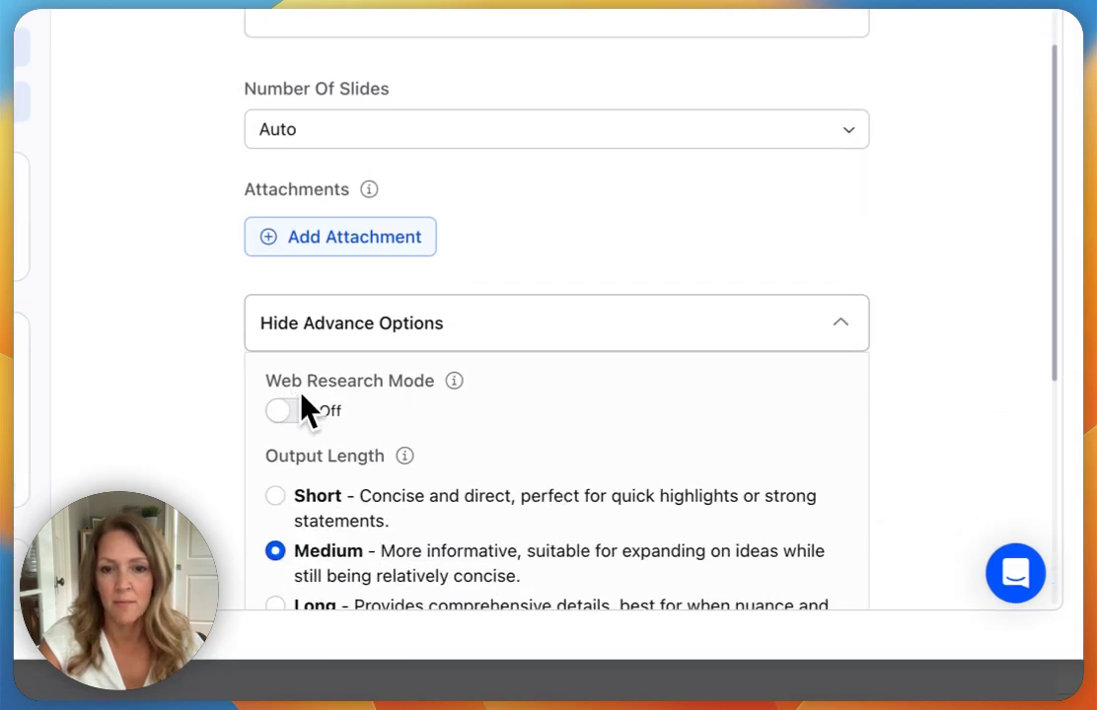
{"action": "left_click", "coordinate": [287, 411]}
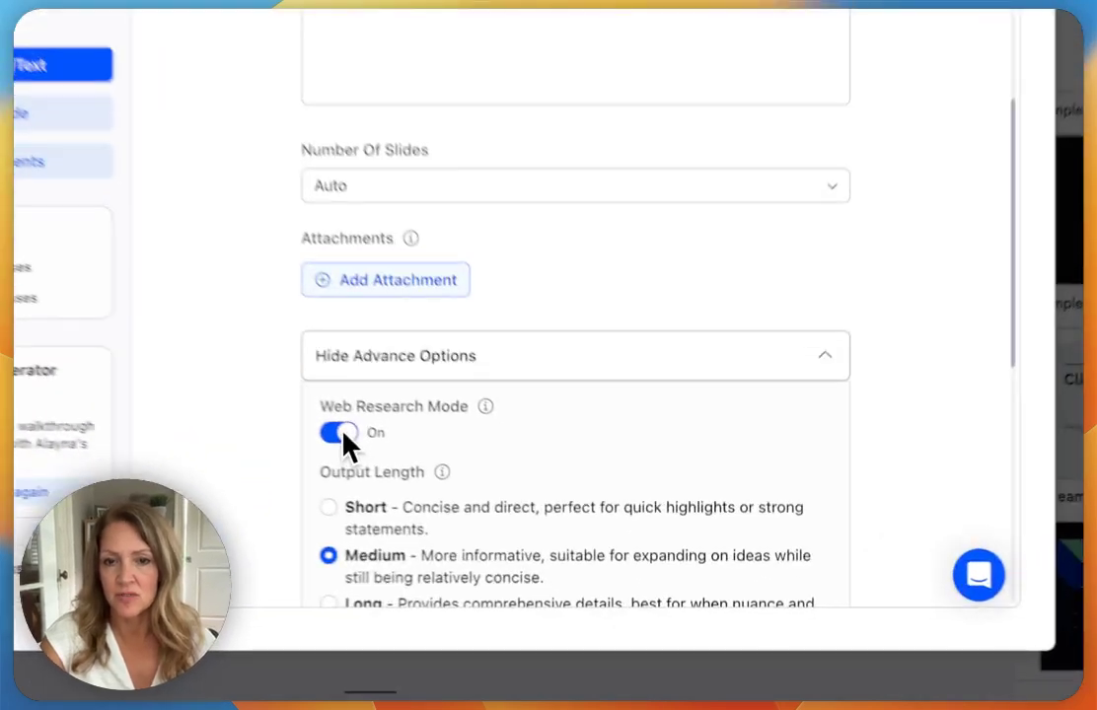
Step: Keep the Medium output length, choose the Alayna Gradient theme and generate the Digital Citizenship presentation
{"action": "scroll", "coordinate": [794, 278], "scroll_direction": "down", "scroll_amount": 2}
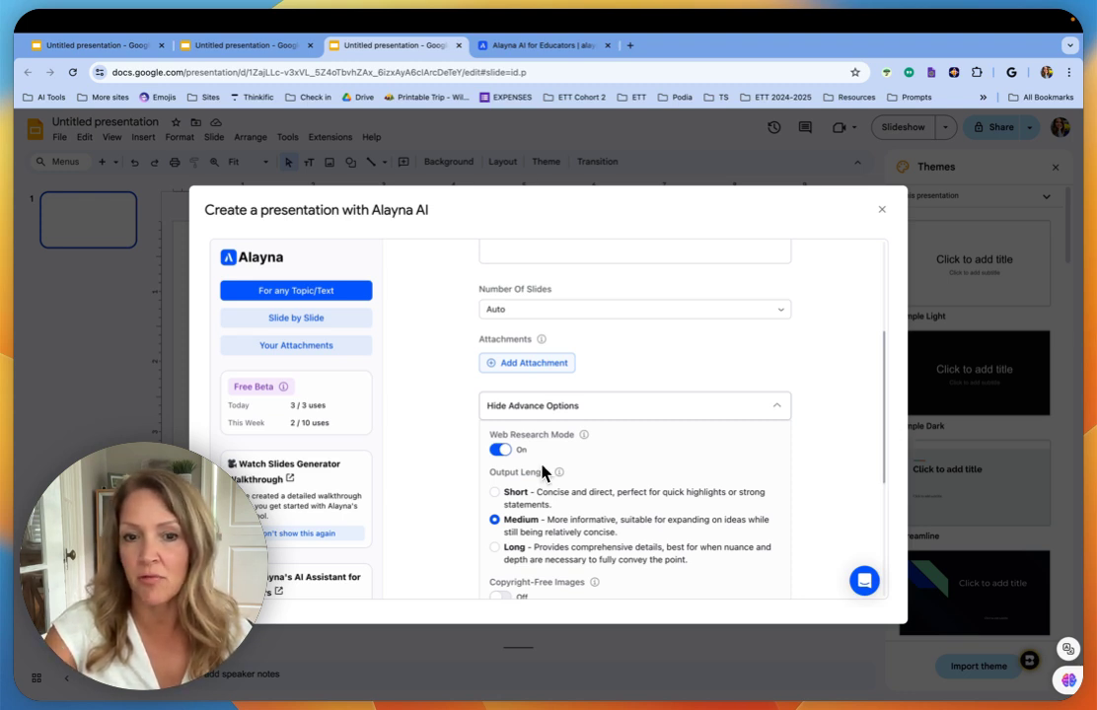
{"action": "scroll", "coordinate": [583, 467], "scroll_direction": "down", "scroll_amount": 1}
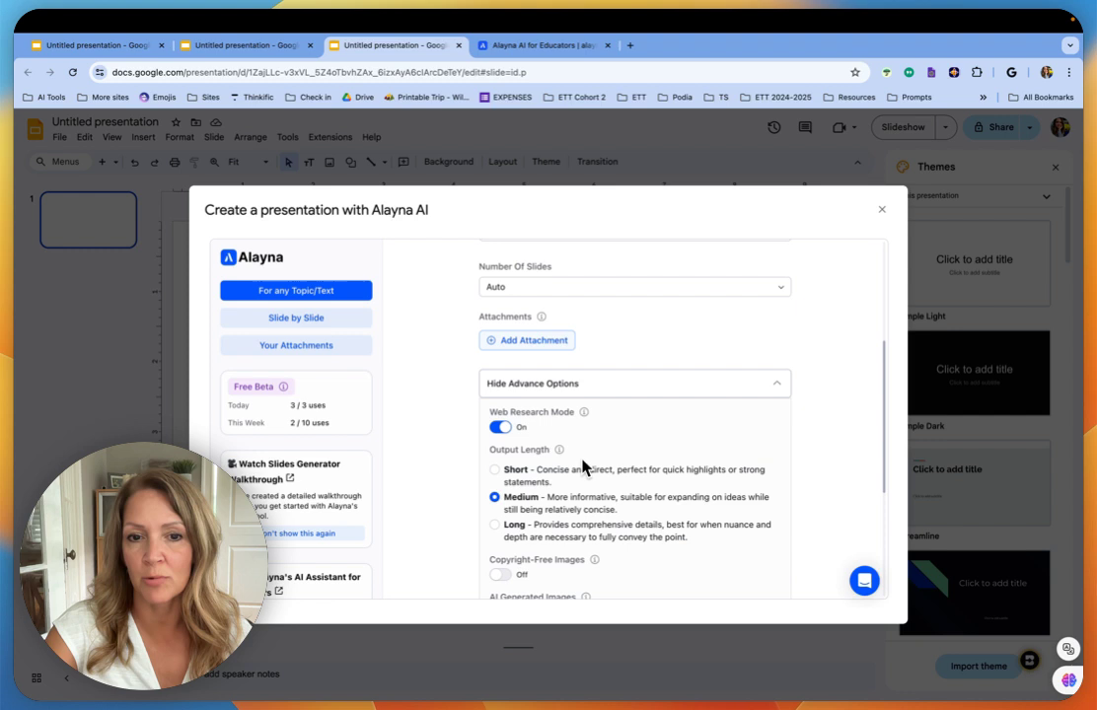
{"action": "scroll", "coordinate": [583, 466], "scroll_direction": "down", "scroll_amount": 1}
{"action": "scroll", "coordinate": [582, 466], "scroll_direction": "down", "scroll_amount": 1}
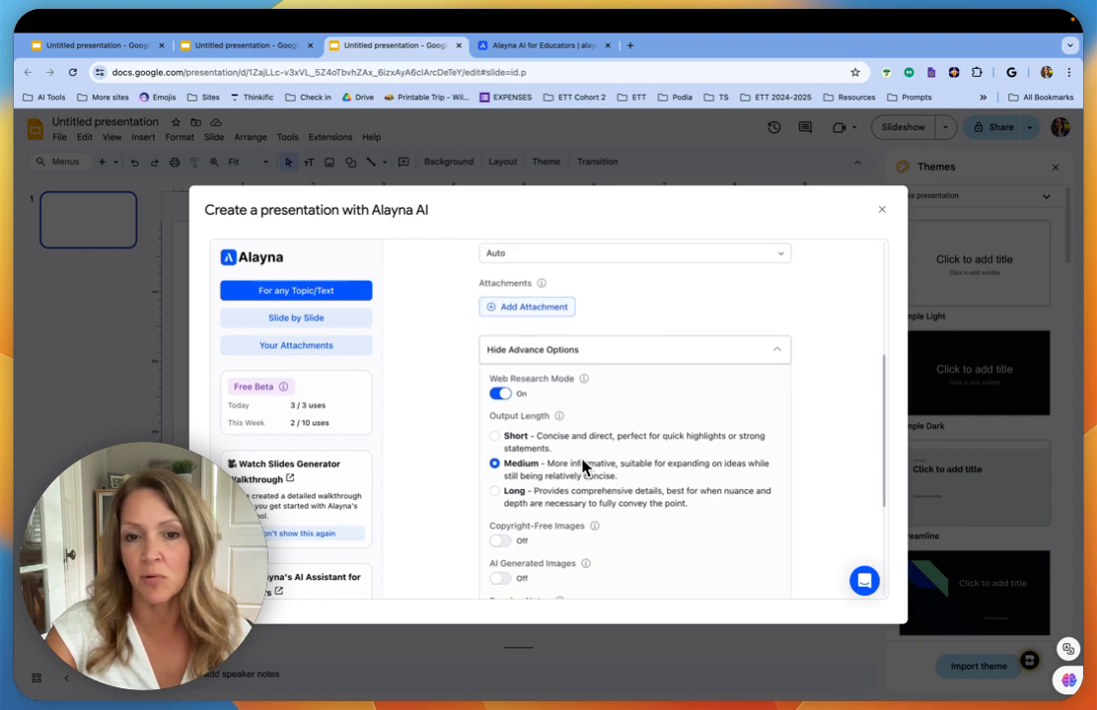
{"action": "scroll", "coordinate": [668, 498], "scroll_direction": "down", "scroll_amount": 2}
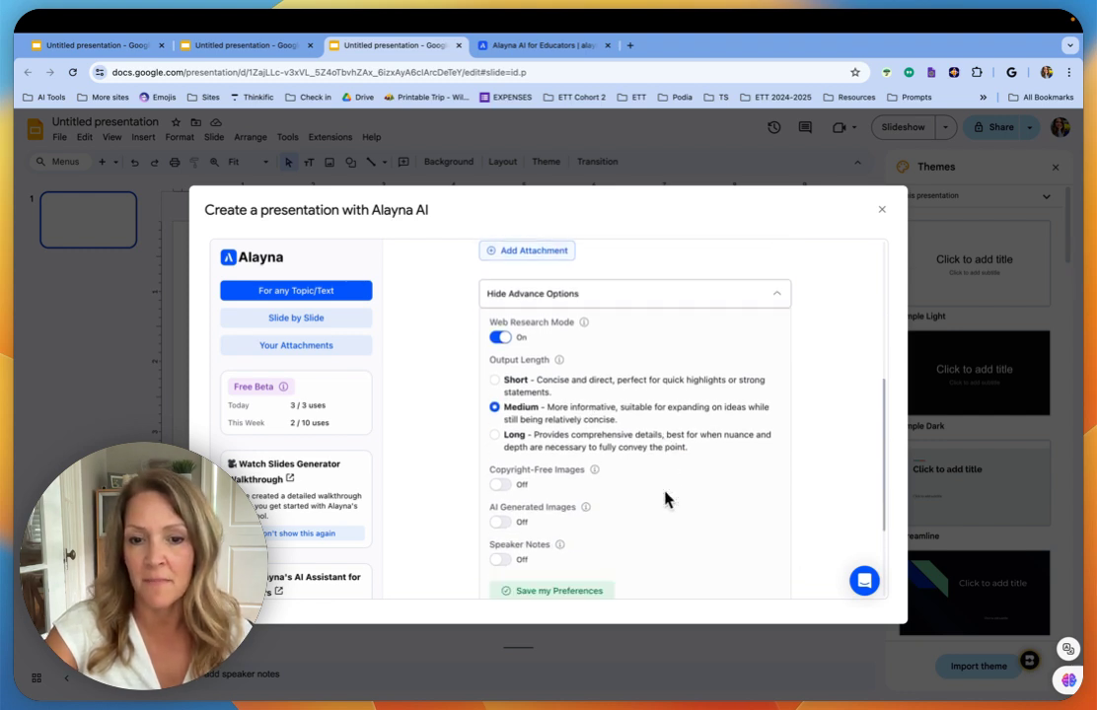
{"action": "scroll", "coordinate": [666, 499], "scroll_direction": "down", "scroll_amount": 5}
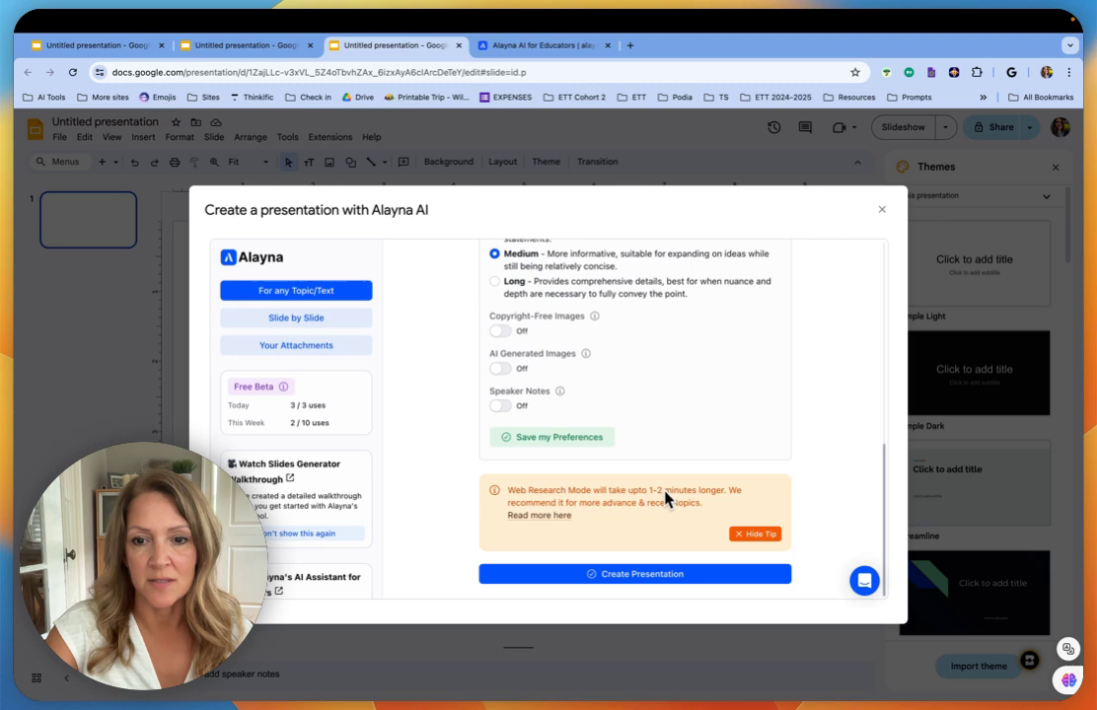
{"action": "left_click", "coordinate": [639, 574]}
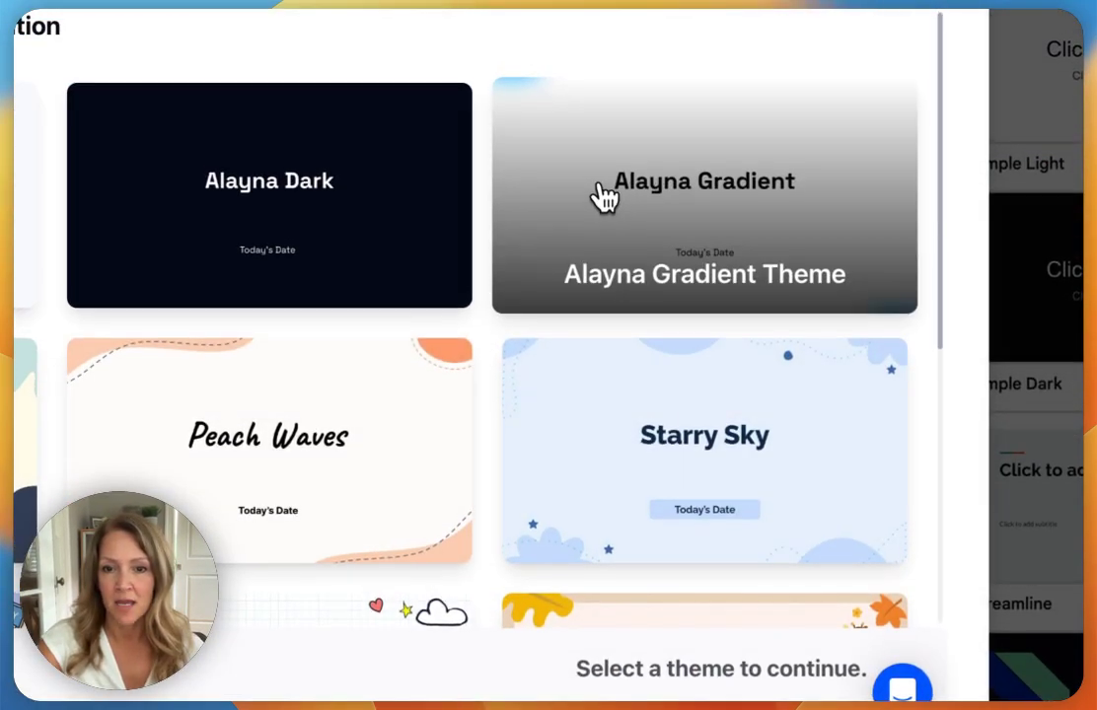
{"action": "left_click", "coordinate": [604, 94]}
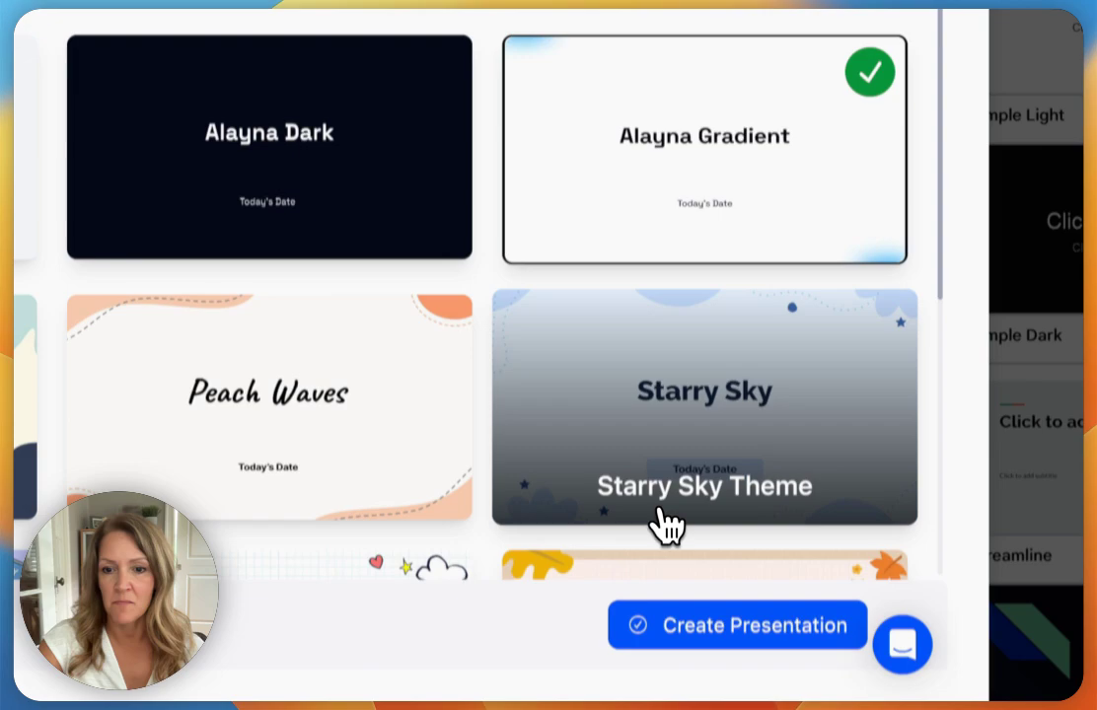
{"action": "left_click", "coordinate": [659, 522]}
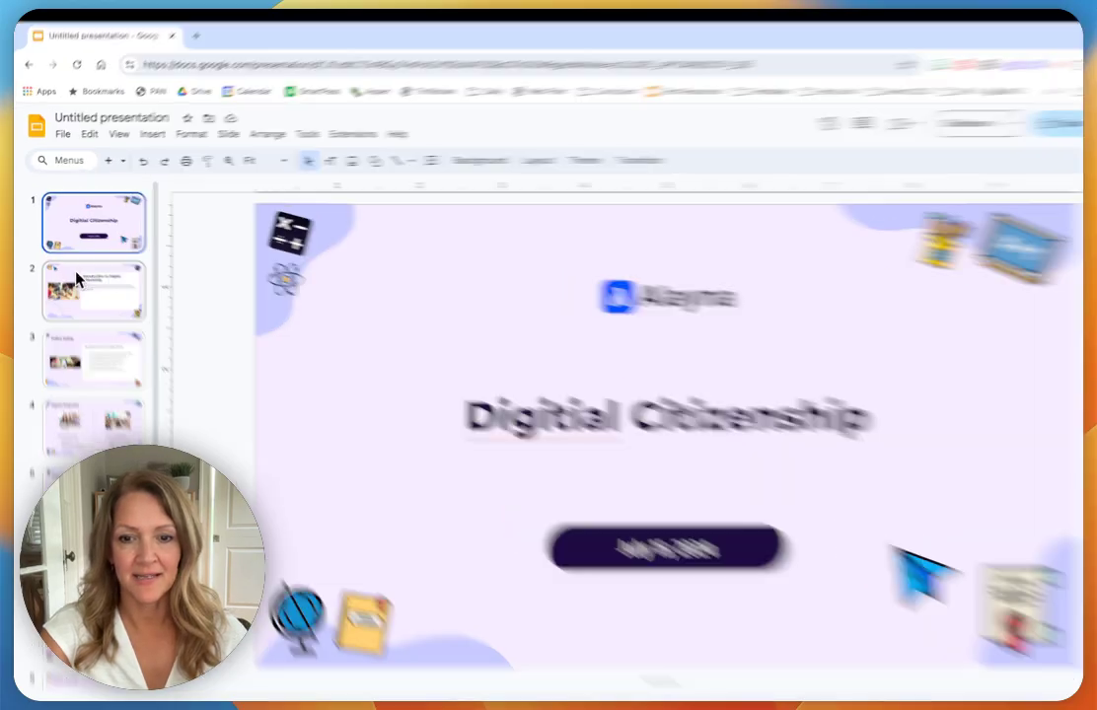
Step: Review the generated Digital Citizenship slides one by one, from the introduction on slide 2 through Conclusion and Call to Action
{"action": "left_click", "coordinate": [74, 275]}
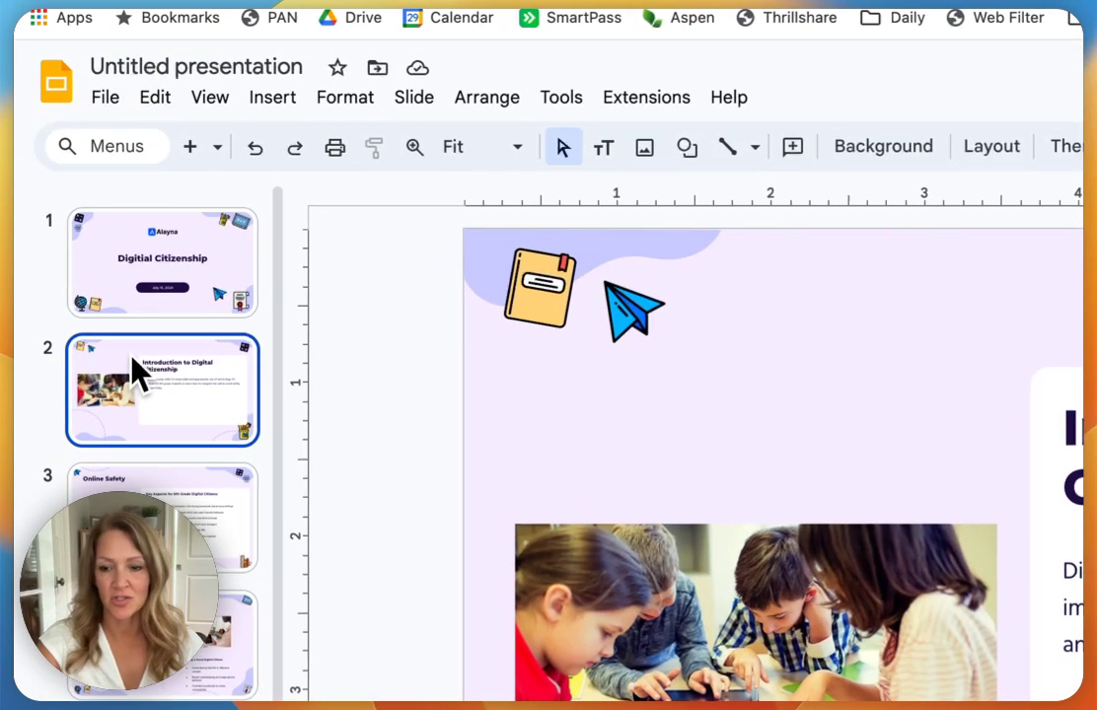
{"action": "key", "text": "Down"}
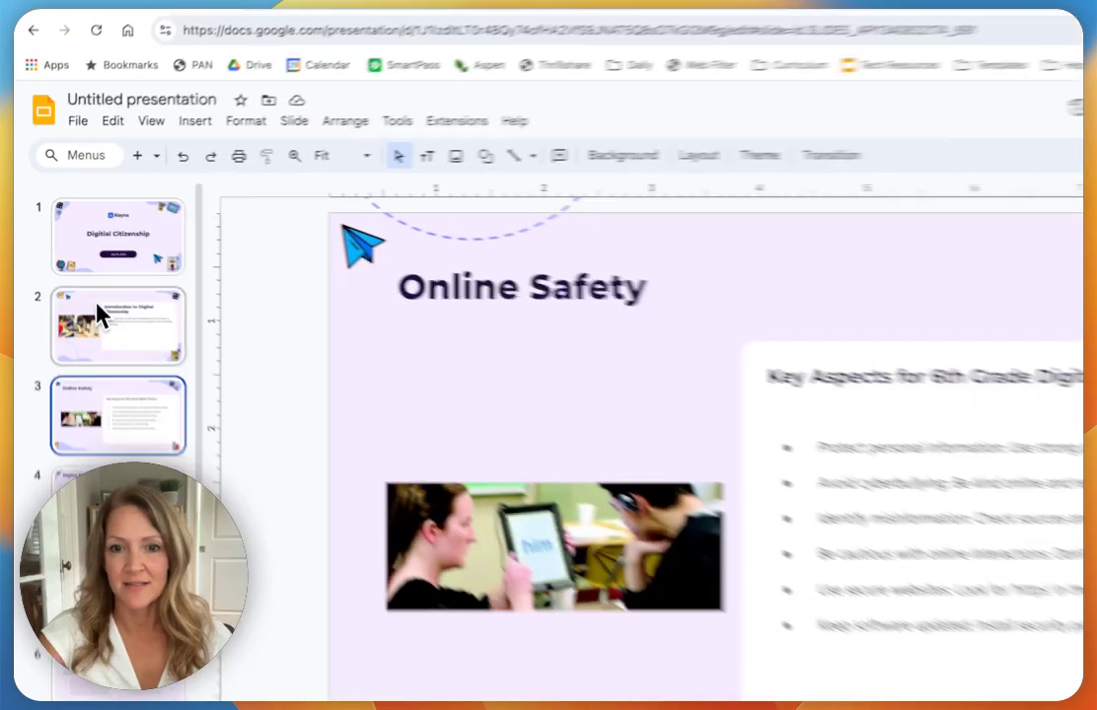
{"action": "key", "text": "Down"}
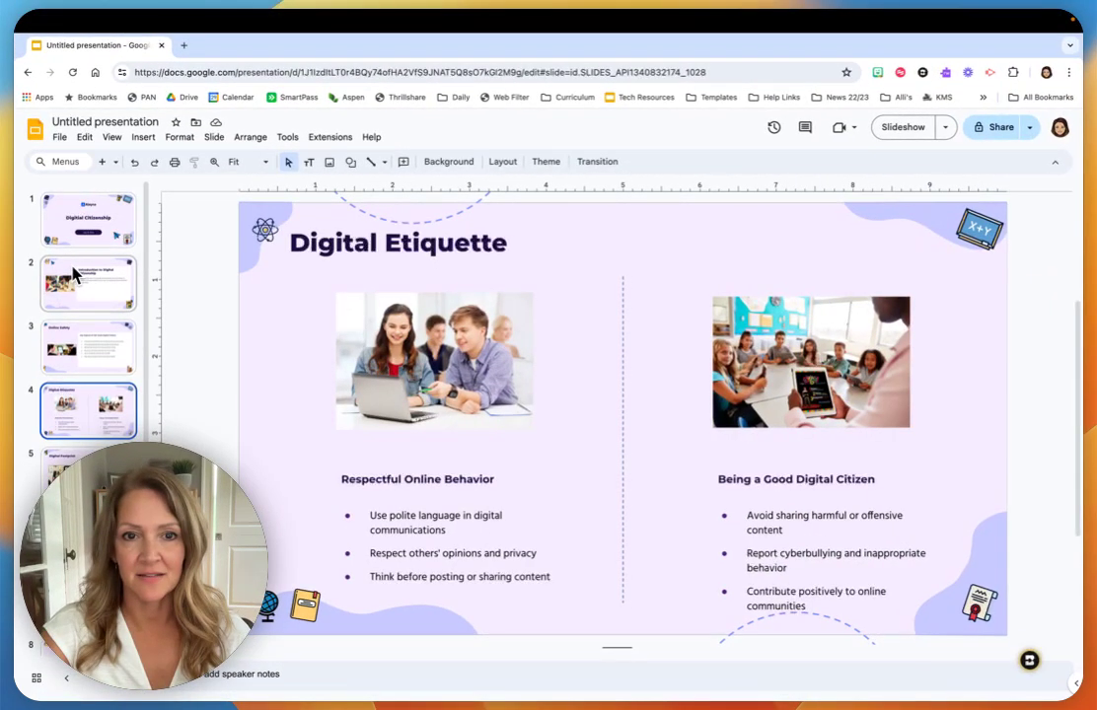
{"action": "key", "text": "Down"}
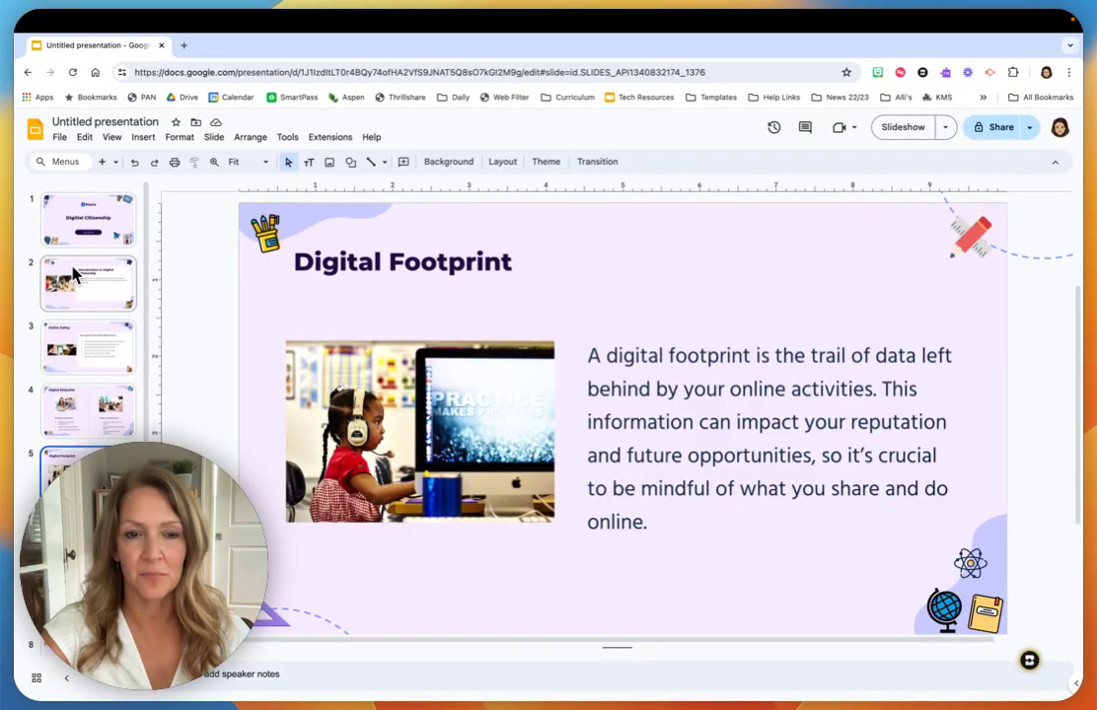
{"action": "key", "text": "Down"}
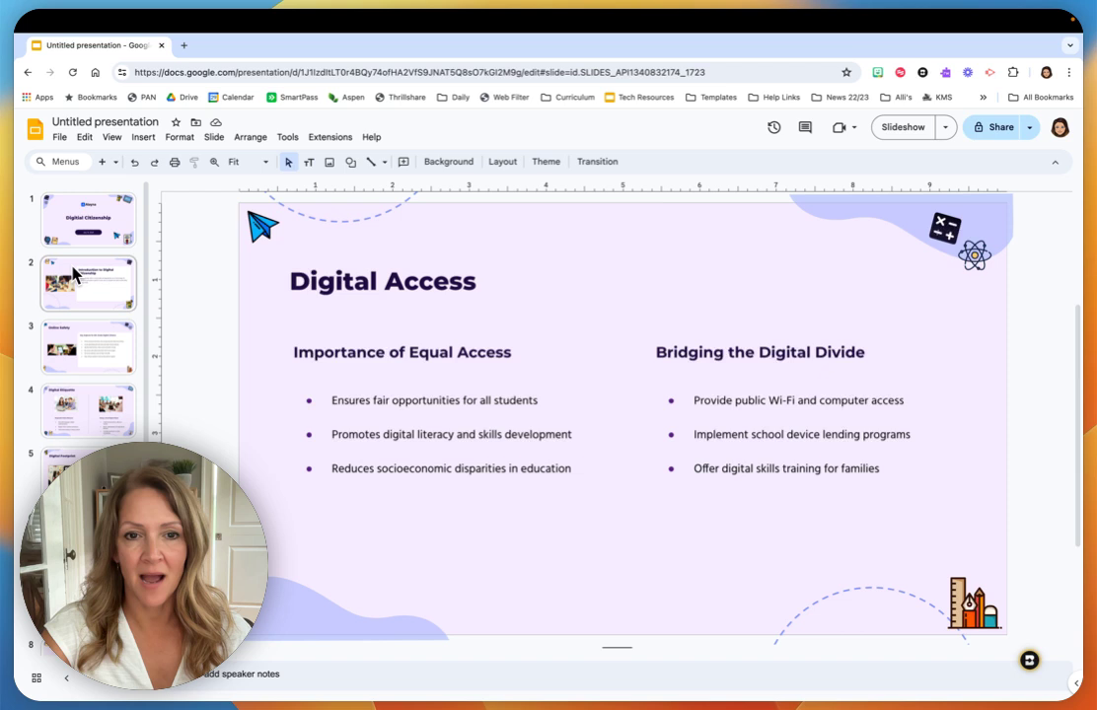
{"action": "key", "text": "Down"}
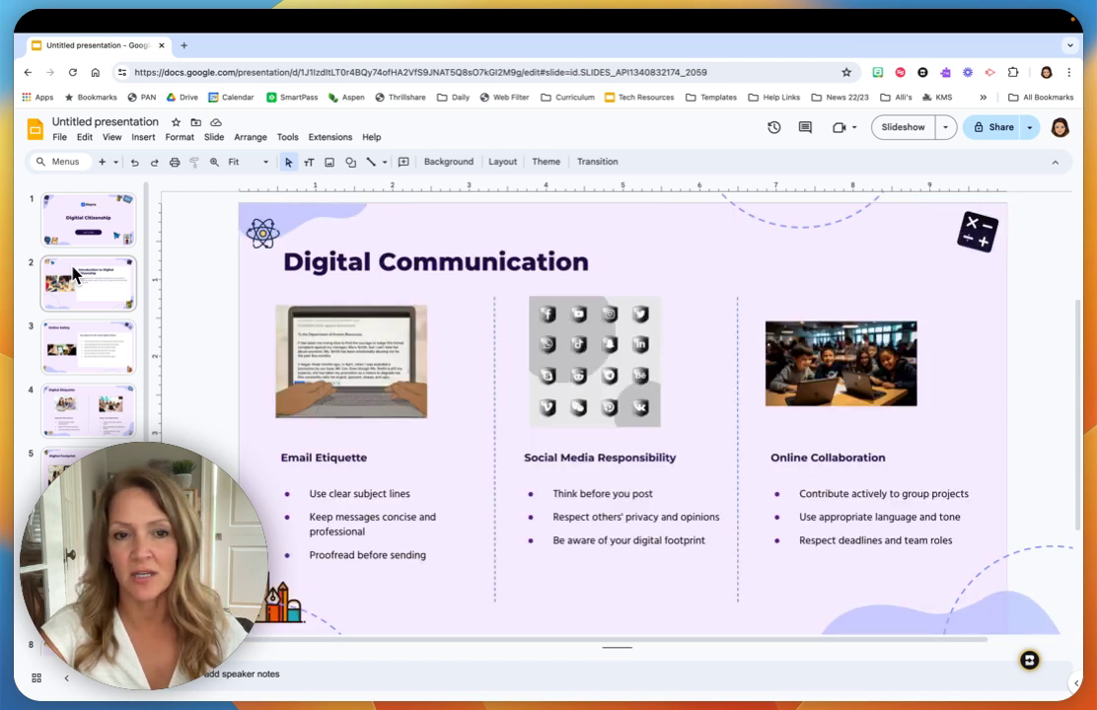
{"action": "key", "text": "Down"}
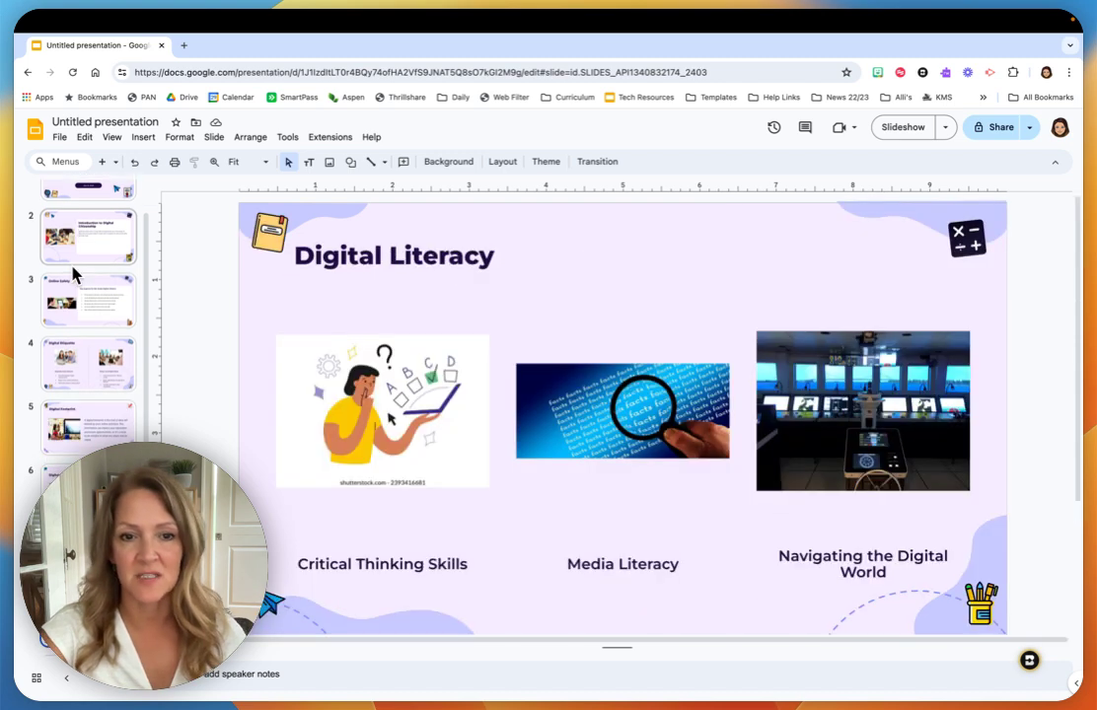
{"action": "key", "text": "Down"}
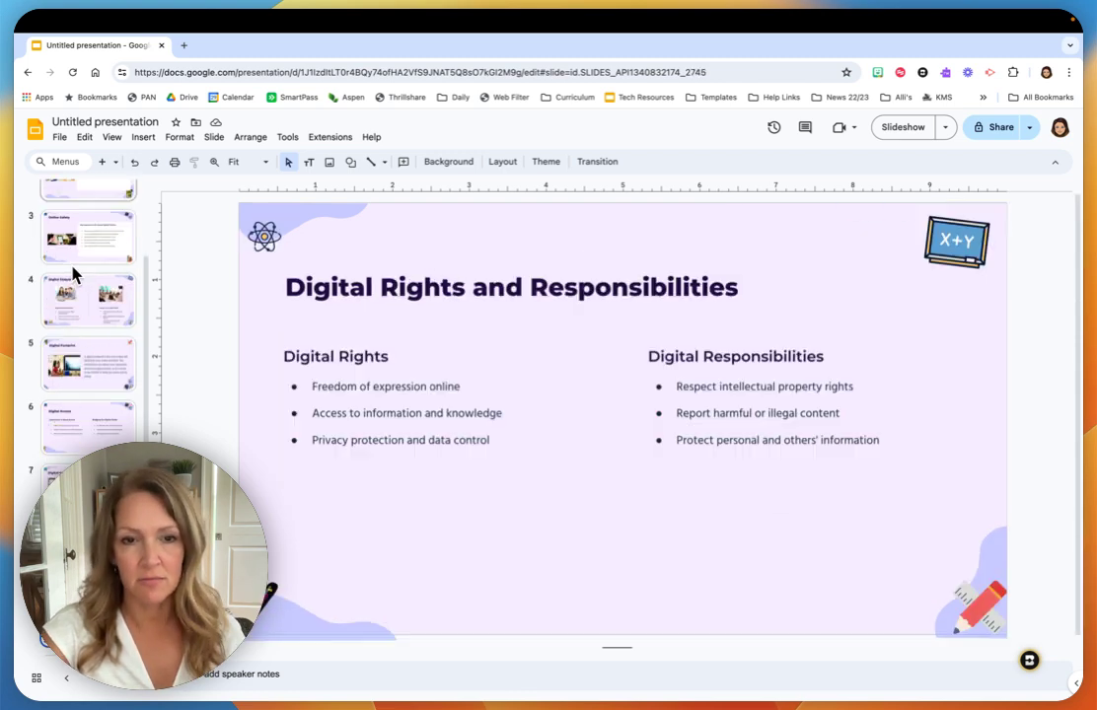
{"action": "key", "text": "Up"}
{"action": "key", "text": "Up"}
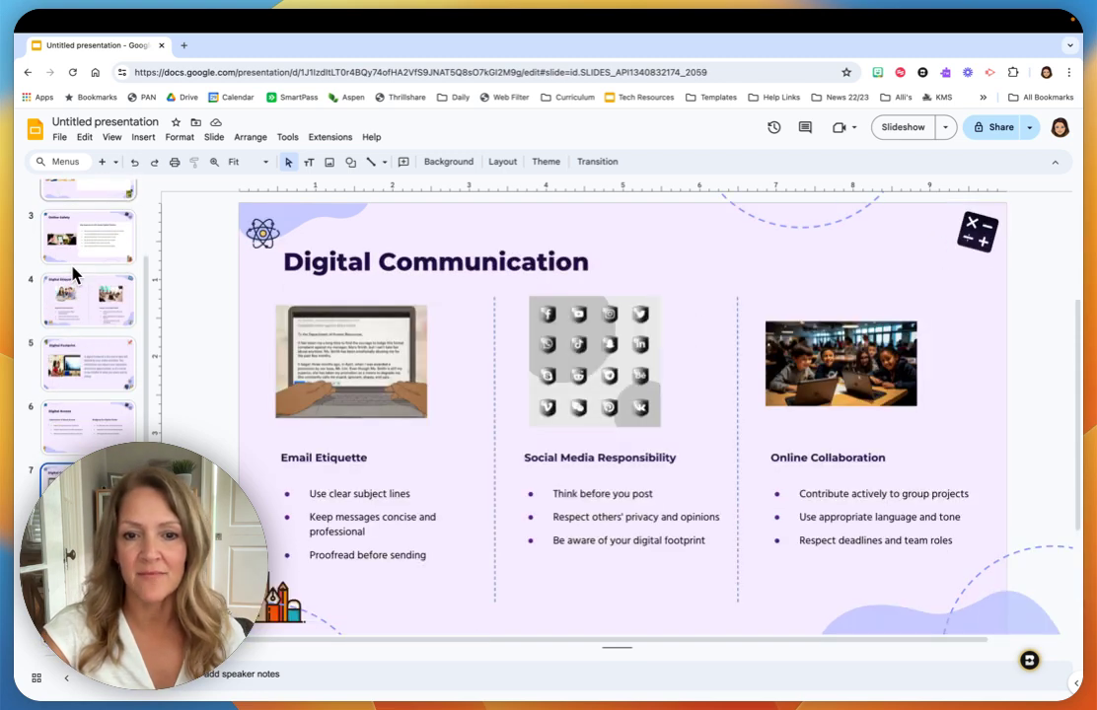
{"action": "key", "text": "Down"}
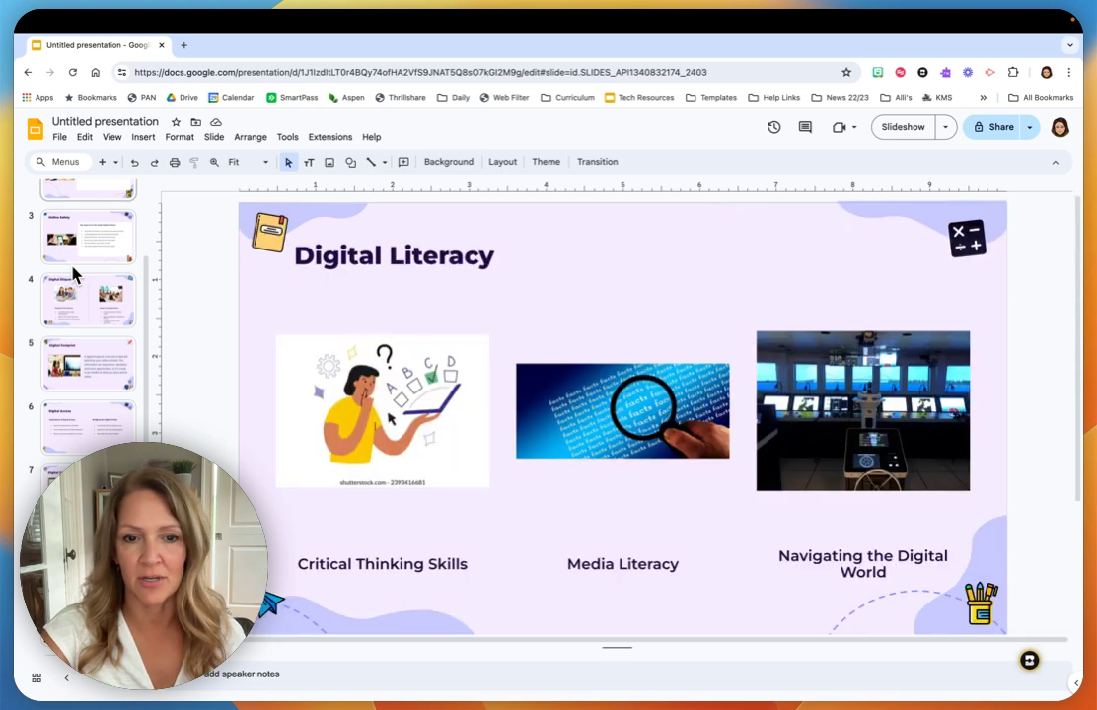
{"action": "key", "text": "Down"}
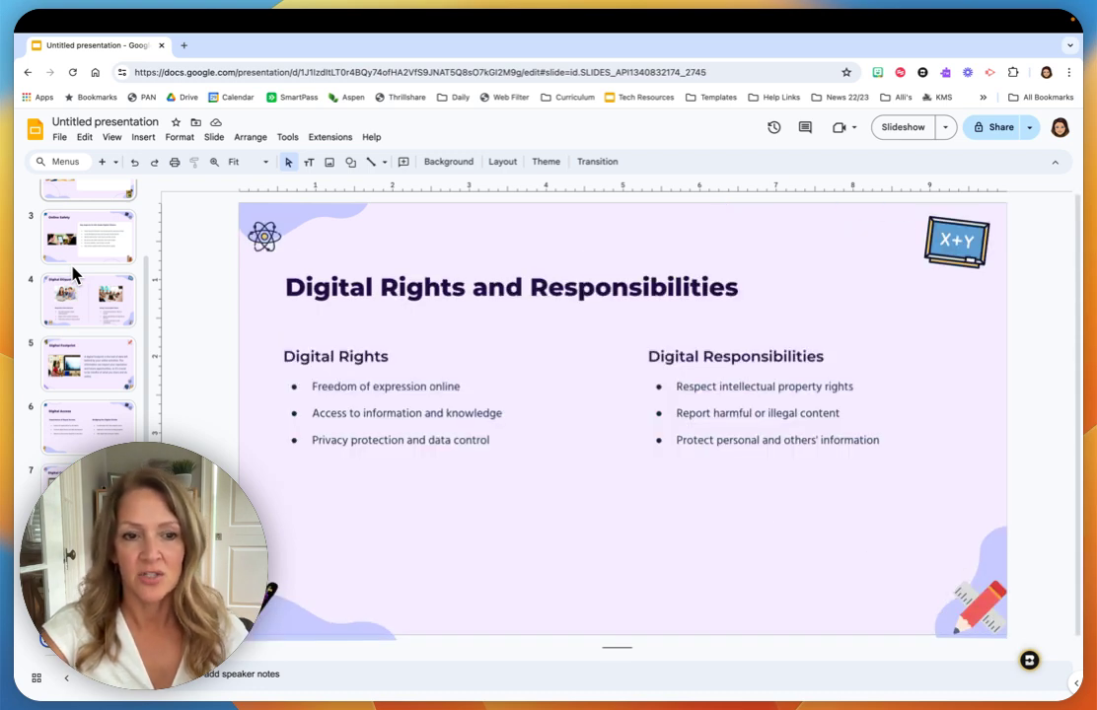
{"action": "key", "text": "Down"}
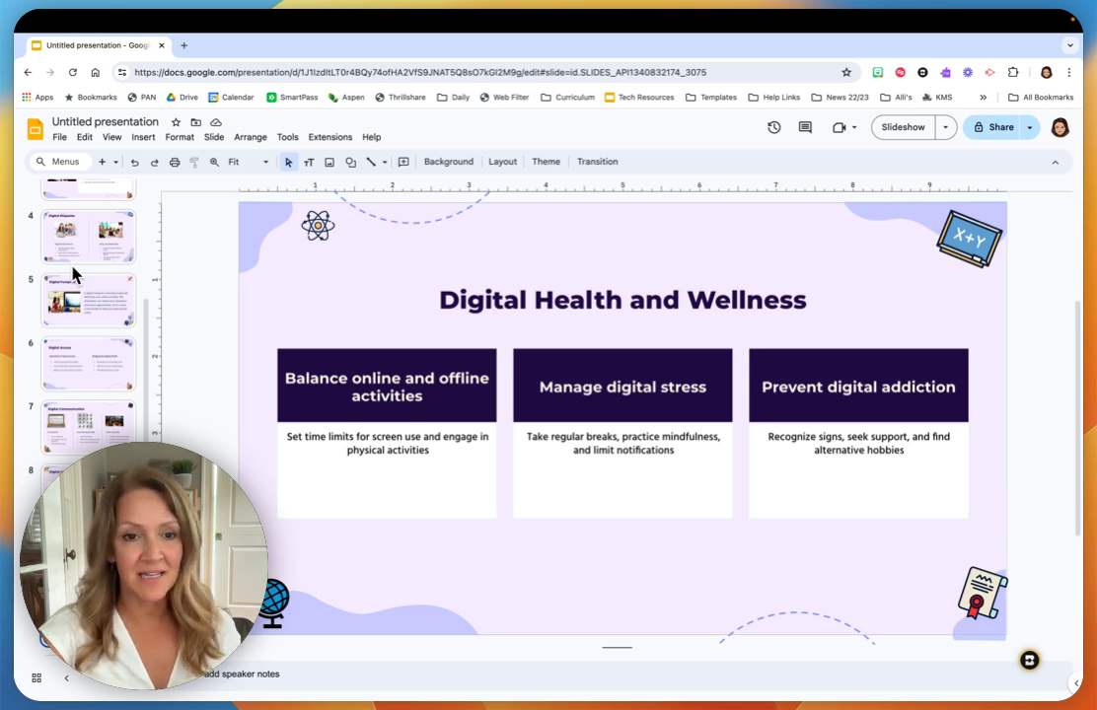
{"action": "key", "text": "Down"}
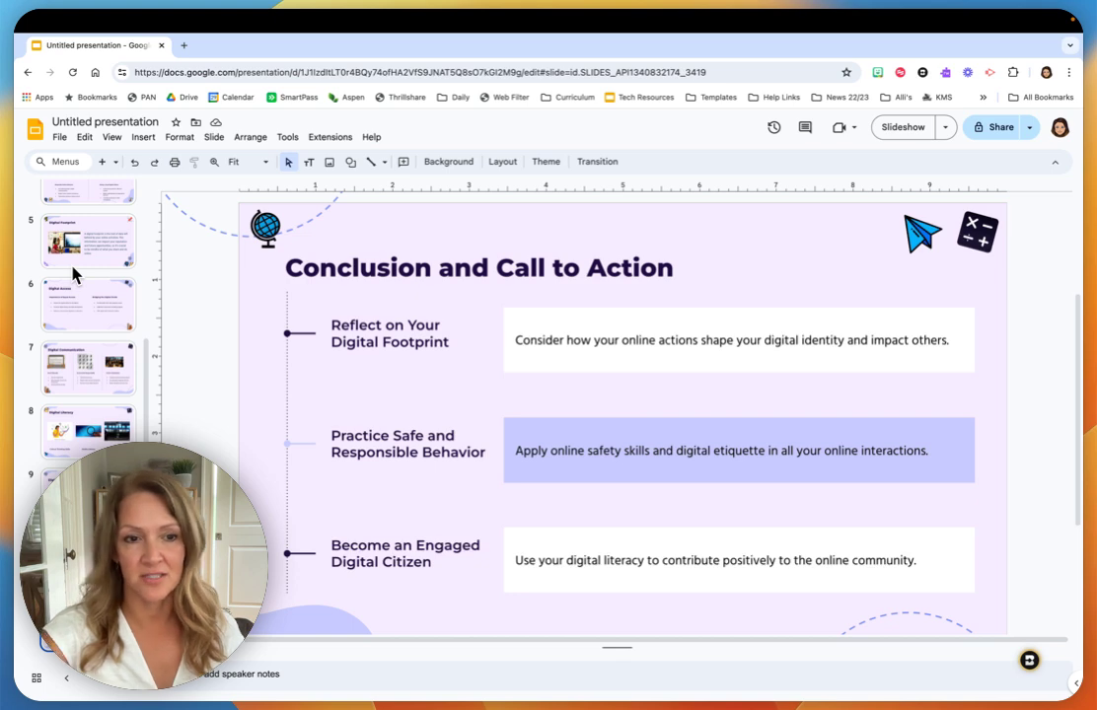
Step: Go back through the slides from the conclusion to the Digital Citizenship title slide
{"action": "key", "text": "Up"}
{"action": "key", "text": "Up"}
{"action": "key", "text": "Up"}
{"action": "key", "text": "Up"}
{"action": "key", "text": "Up"}
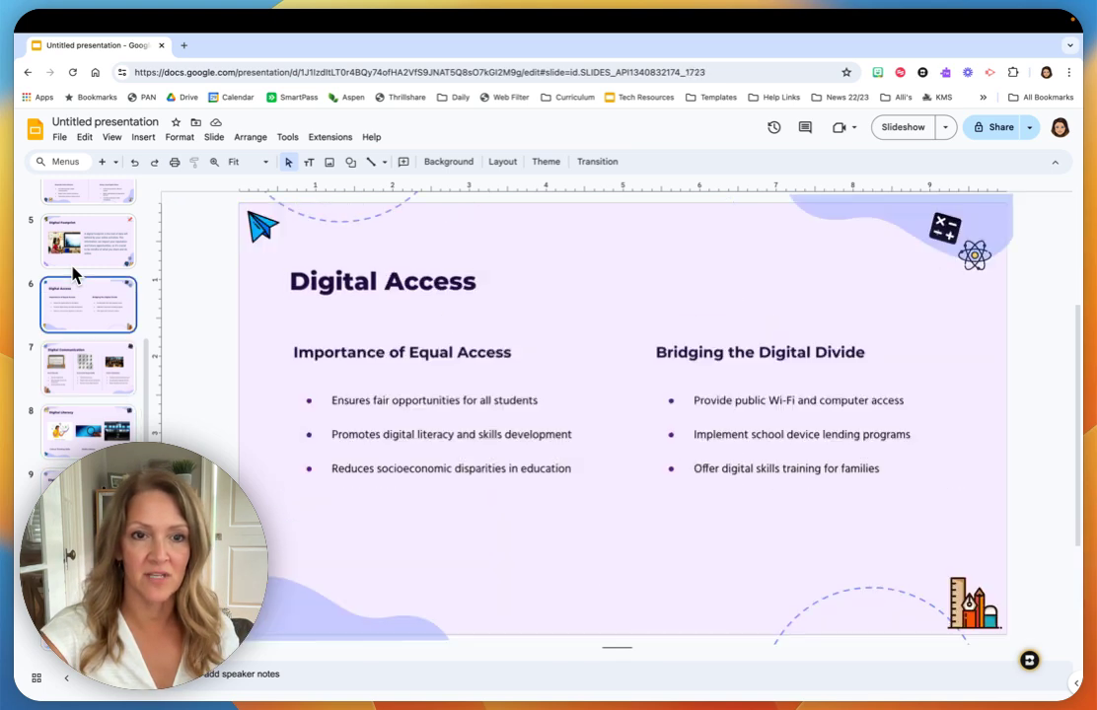
{"action": "key", "text": "Up"}
{"action": "key", "text": "Up"}
{"action": "key", "text": "Up"}
{"action": "key", "text": "Up"}
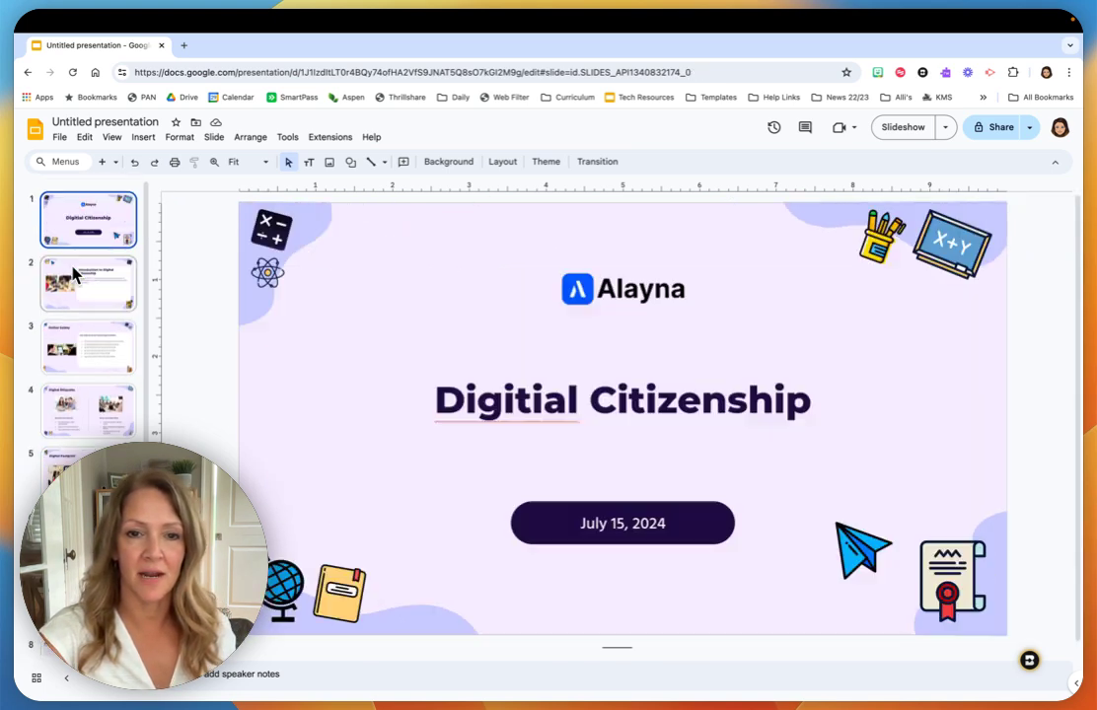